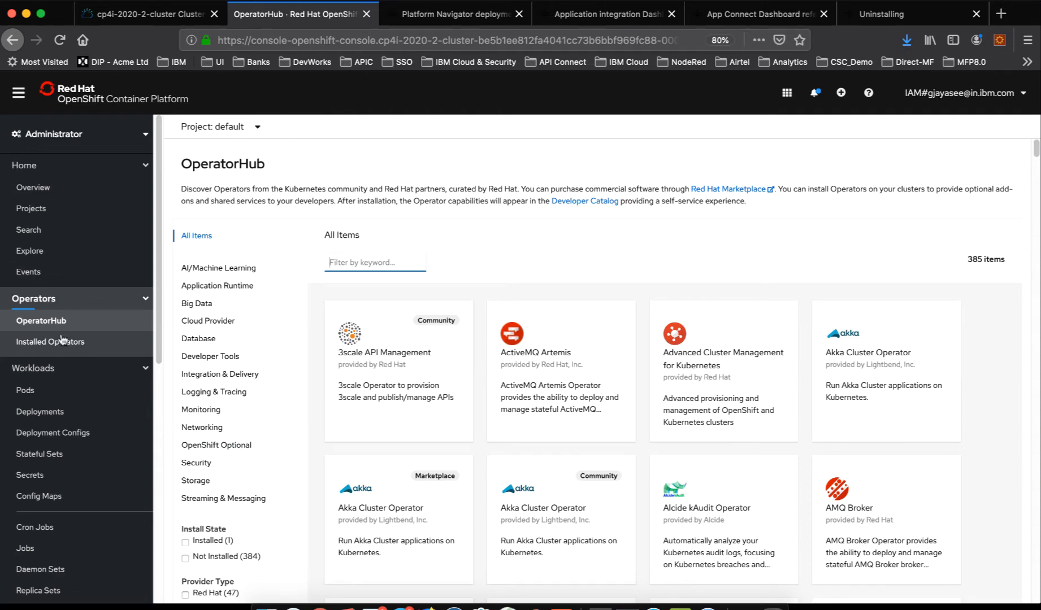
- Filter OperatorHub to custom-provider operators, search for "common", and open the IBM Common Service Operator's details
scroll(218, 379, "down", 3)
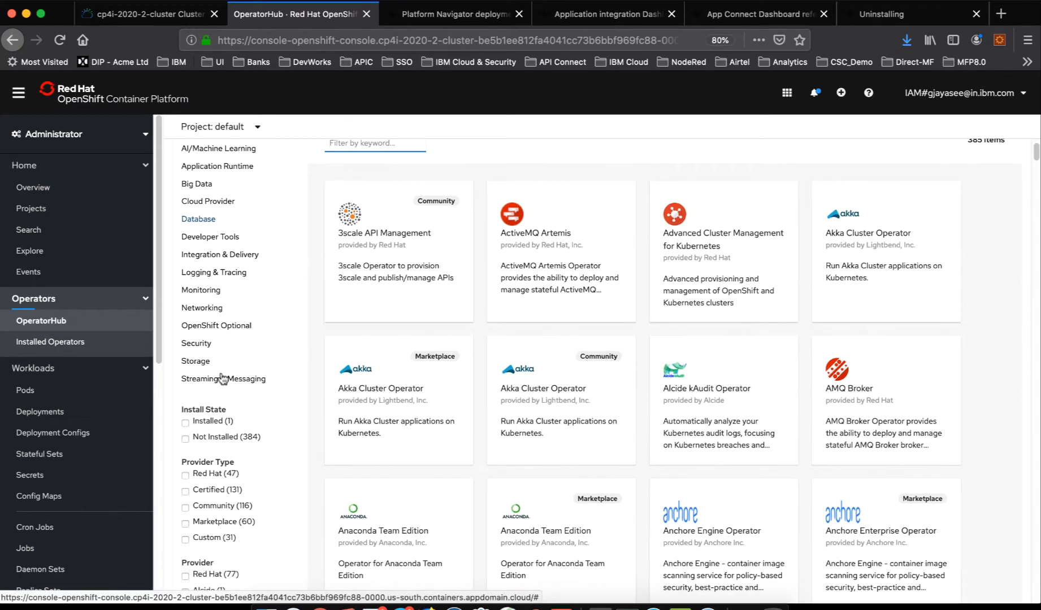
left_click(216, 538)
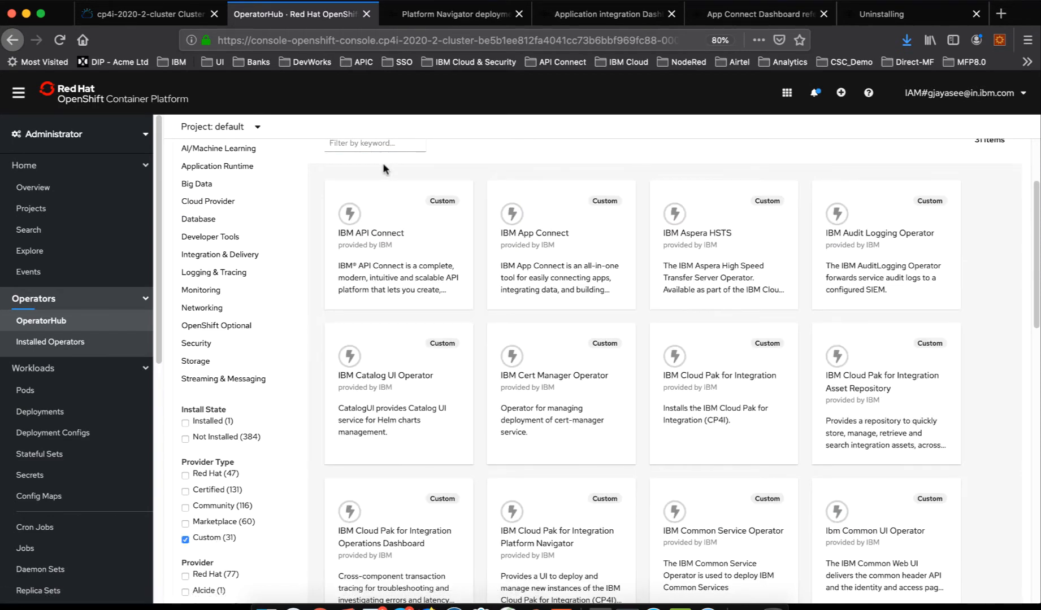
scroll(382, 164, "up", 2)
left_click(362, 207)
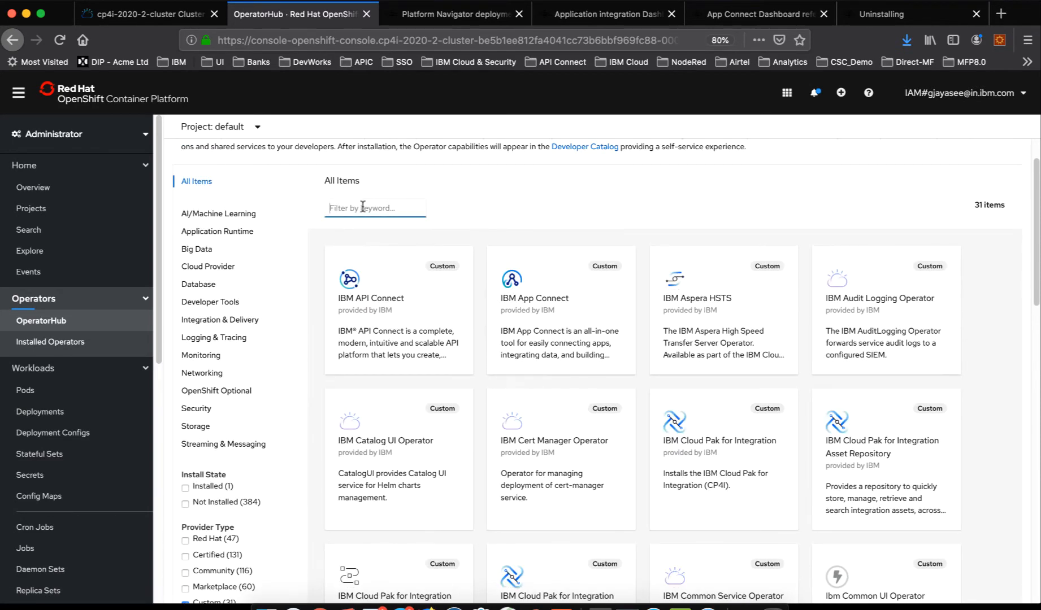
type("common")
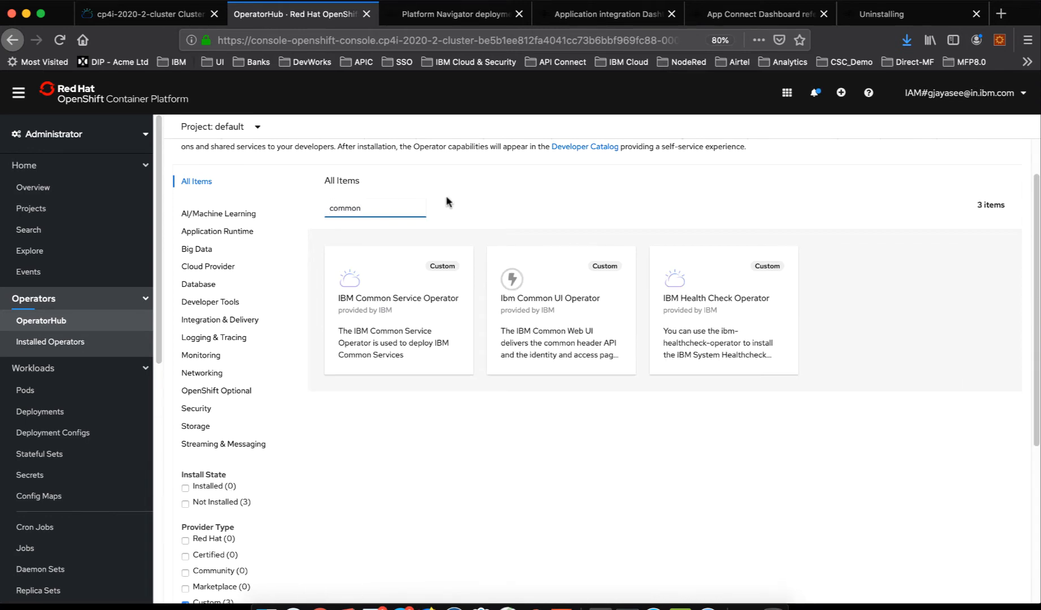
left_click(394, 330)
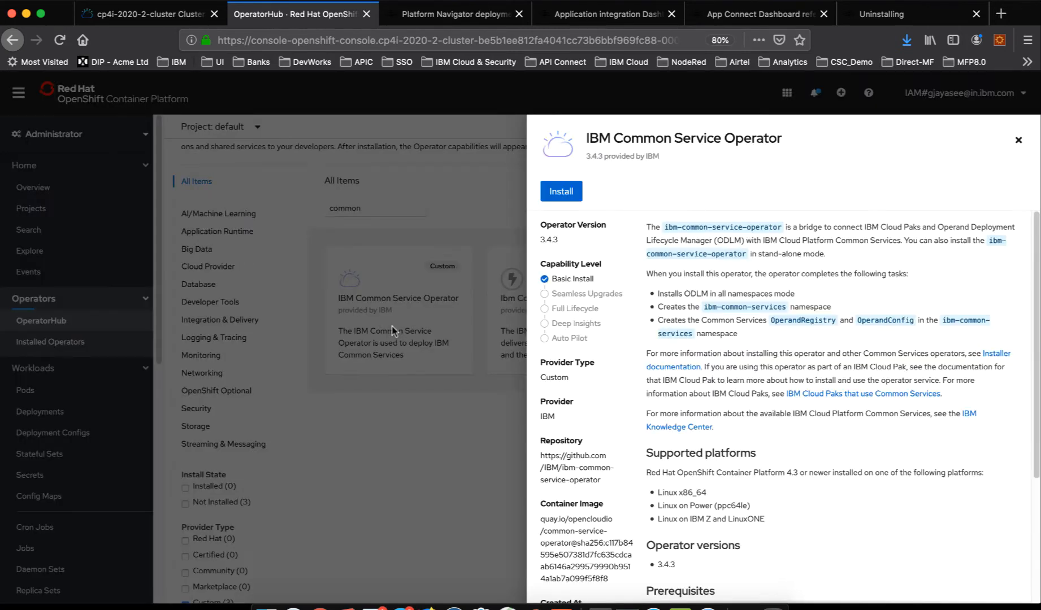
- Start a subscription for the IBM Common Service Operator limited to a specific namespace on the cluster, and cancel it
left_click(579, 202)
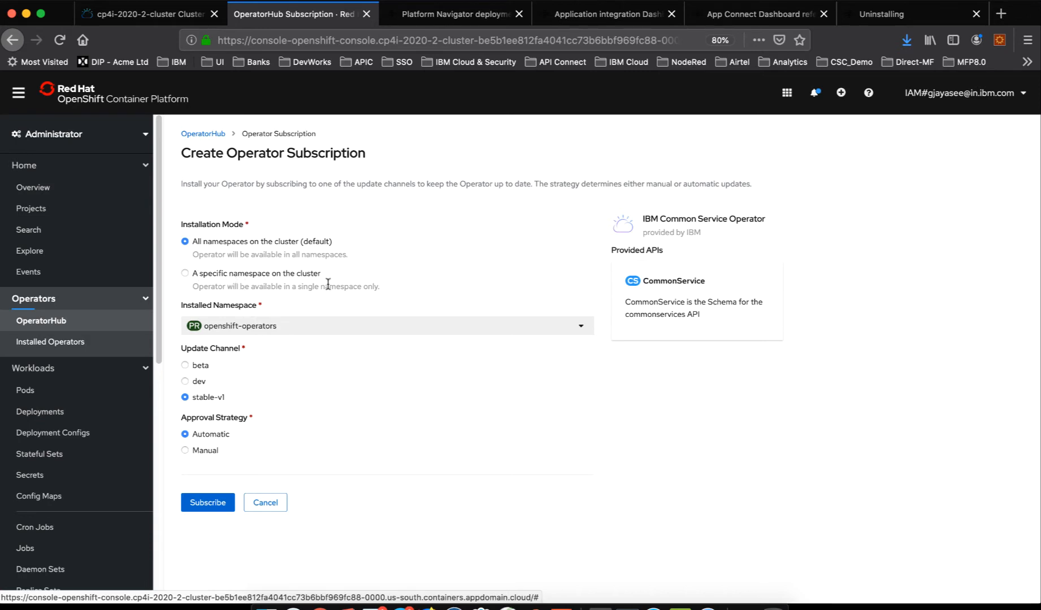
left_click(275, 279)
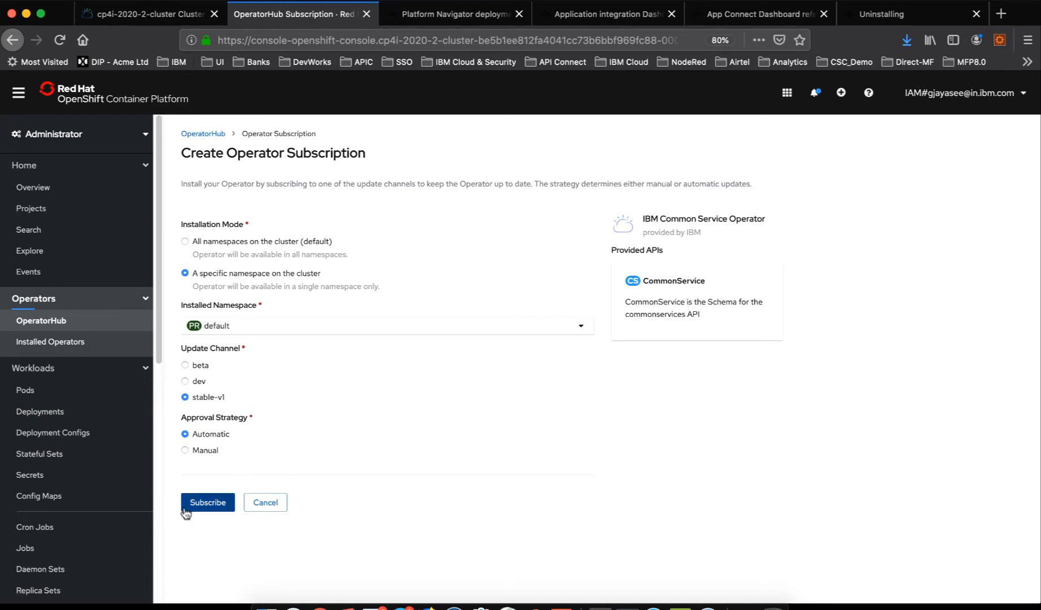
left_click(265, 502)
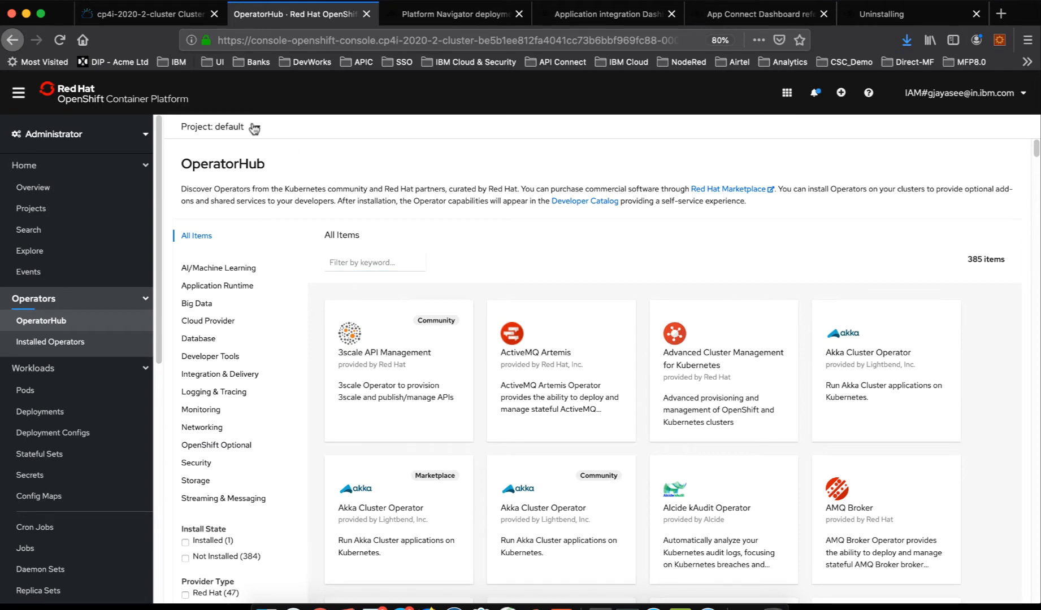
- Switch the current project from default to z-ace
left_click(254, 125)
scroll(262, 343, "down", 5)
scroll(263, 341, "down", 6)
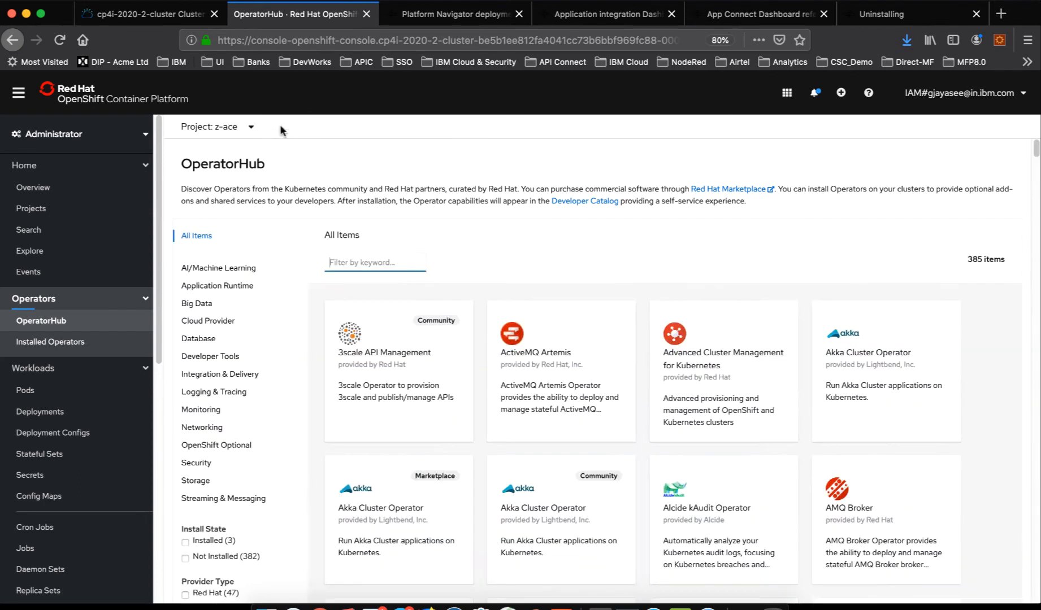
- Open the installed IBM Cloud Pak for Integration Platform Navigator operator and show its Platform Navigator instances
left_click(64, 345)
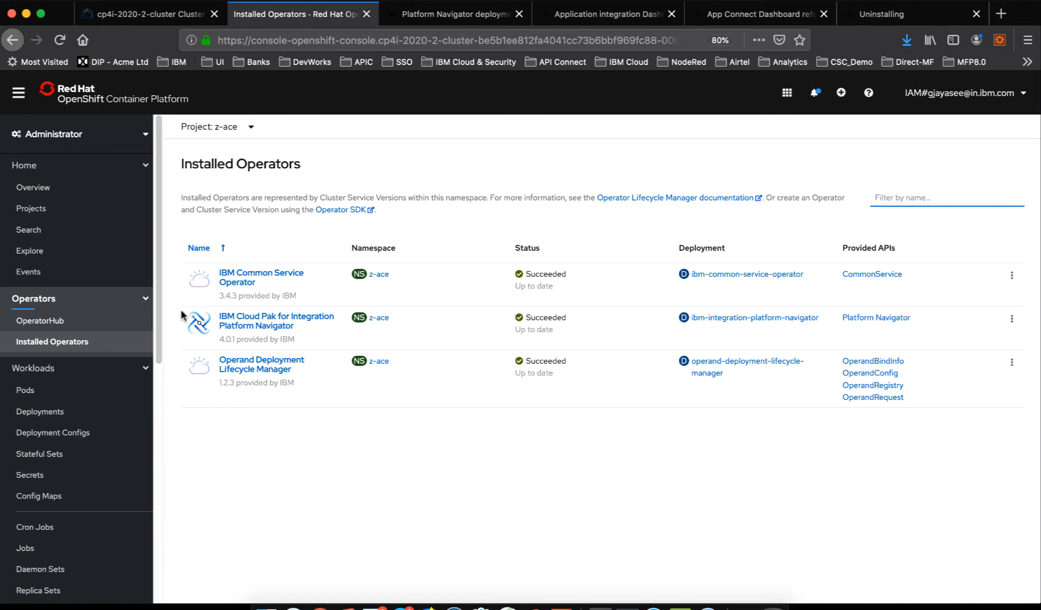
left_click(275, 328)
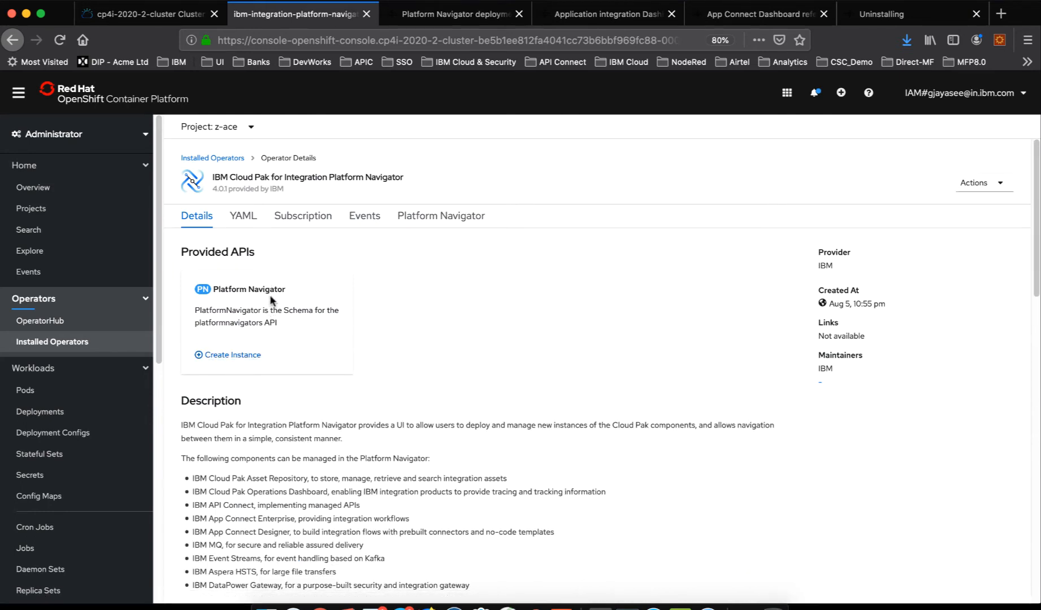
left_click(436, 222)
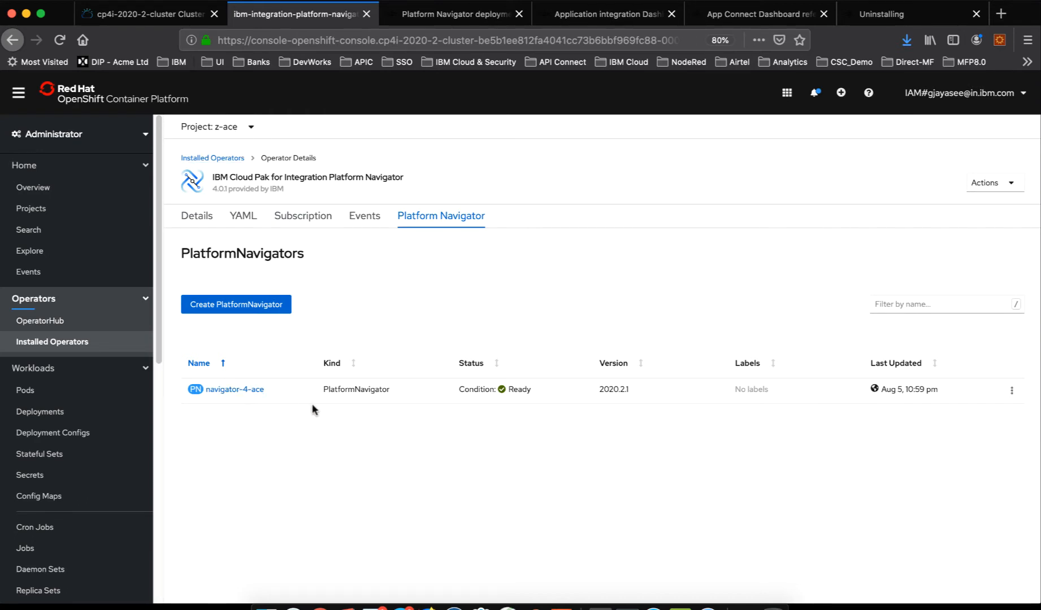
- Start creating a PlatformNavigator in the z-ace namespace and set the license accept value to true in its YAML
left_click(264, 307)
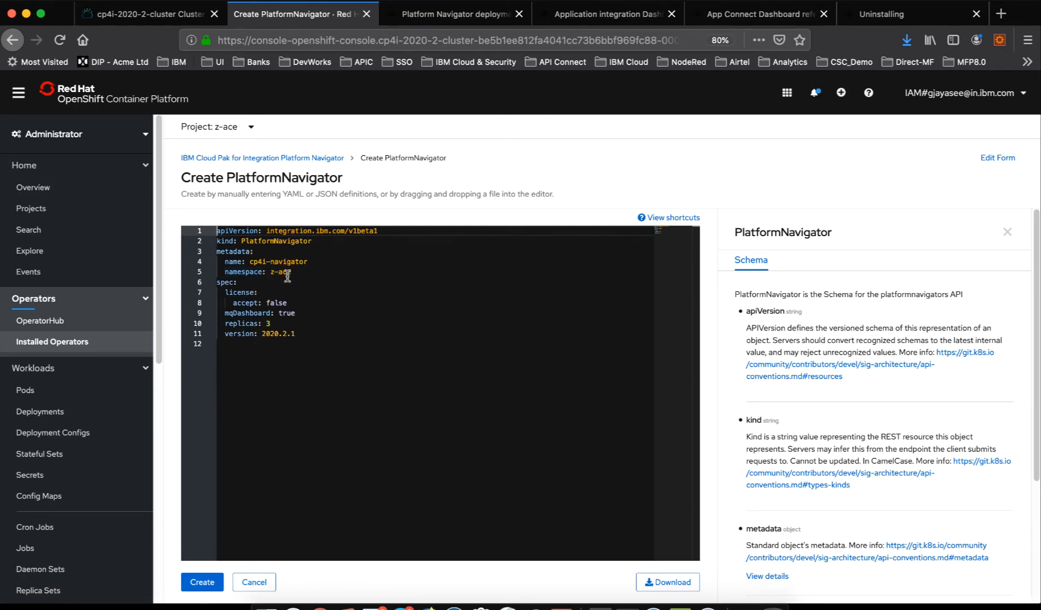
mouse_move(287, 279)
double_click(279, 303)
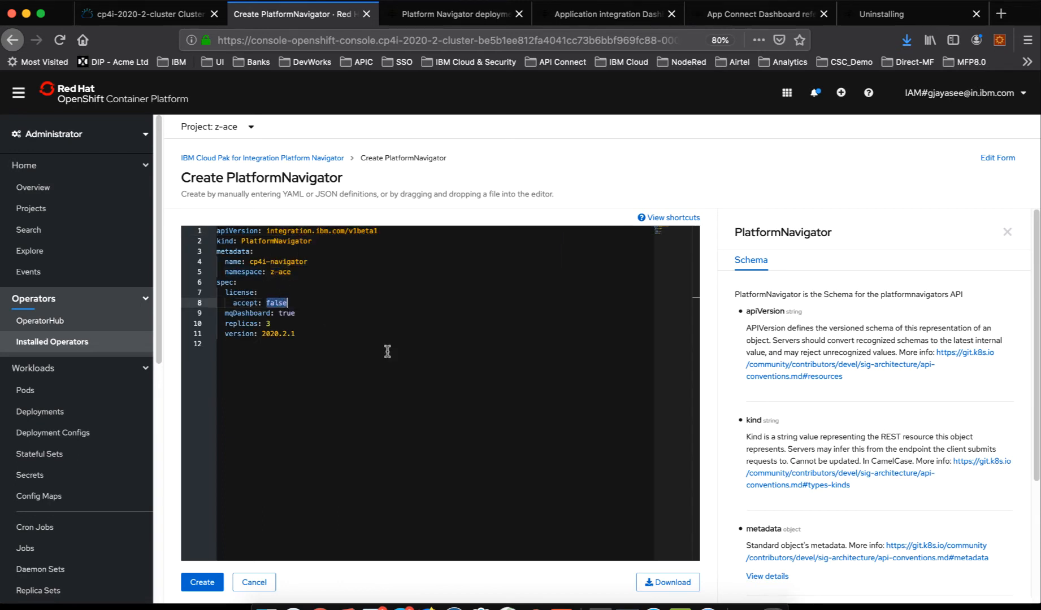
type("tru")
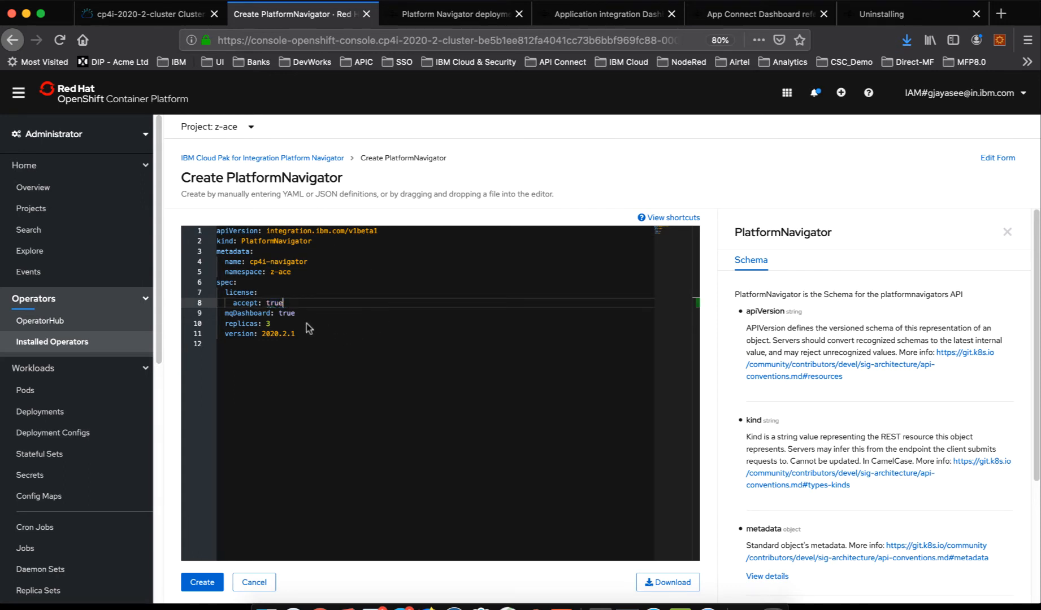
left_click(273, 326)
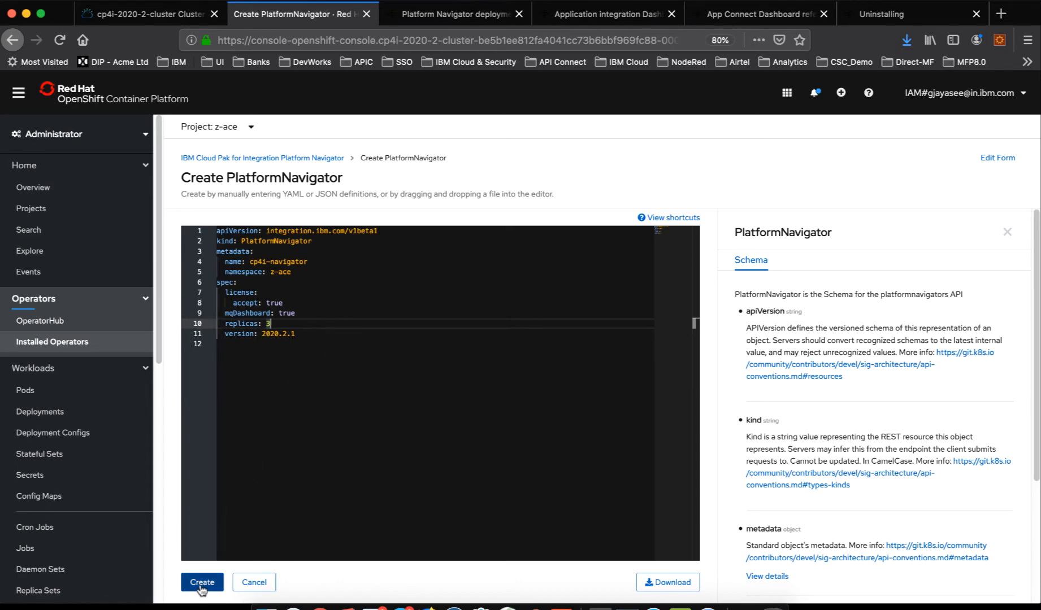
- Review the PlatformNavigator schema and the IBM Knowledge Center instructions for Platform Navigator deployment, including the example YAML
scroll(821, 465, "down", 2)
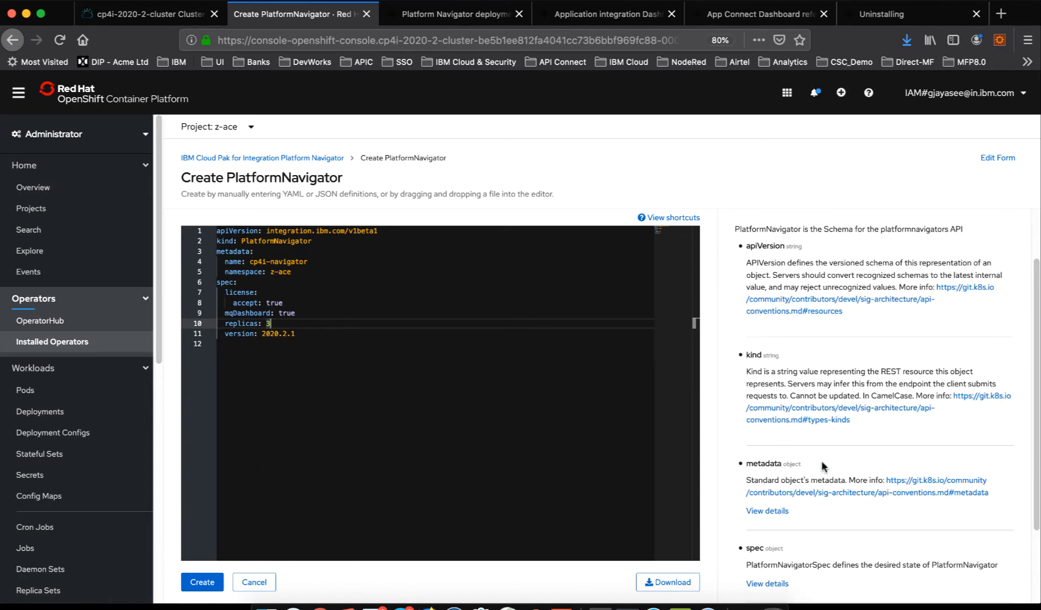
scroll(821, 462, "down", 3)
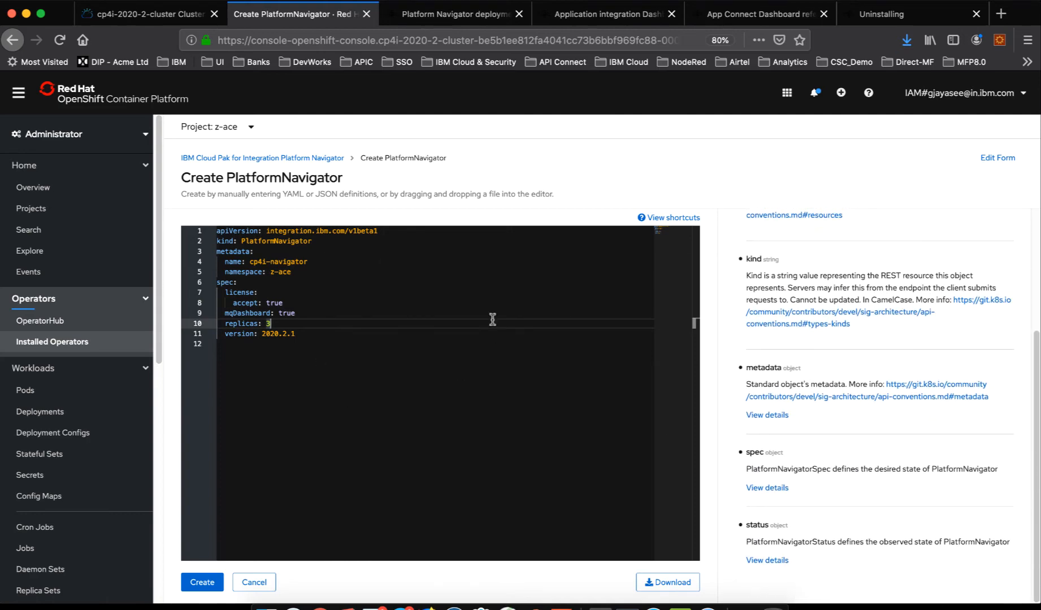
scroll(859, 440, "up", 5)
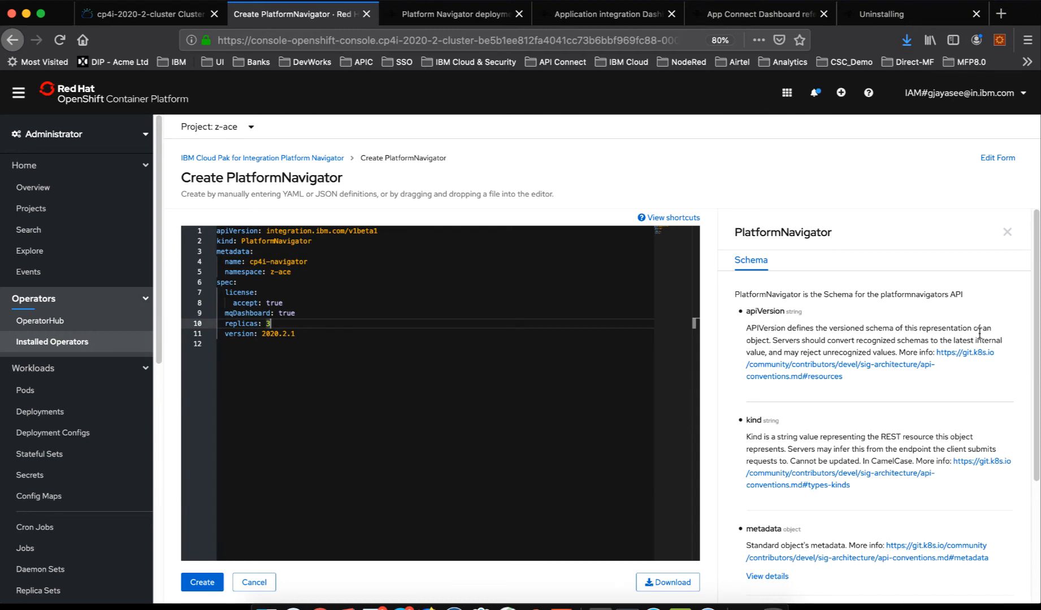
left_click(455, 14)
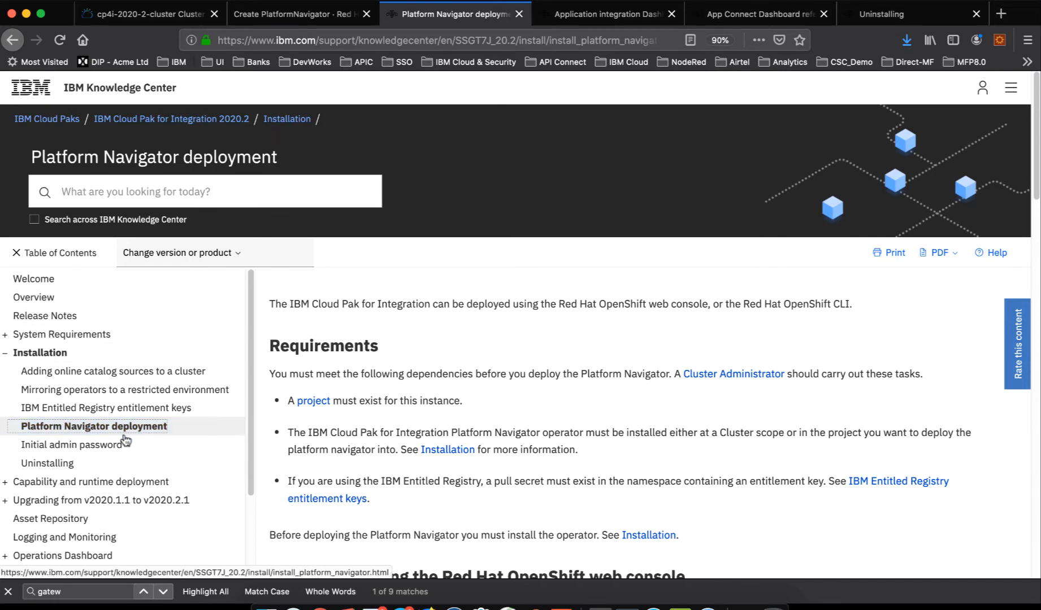
scroll(424, 477, "down", 10)
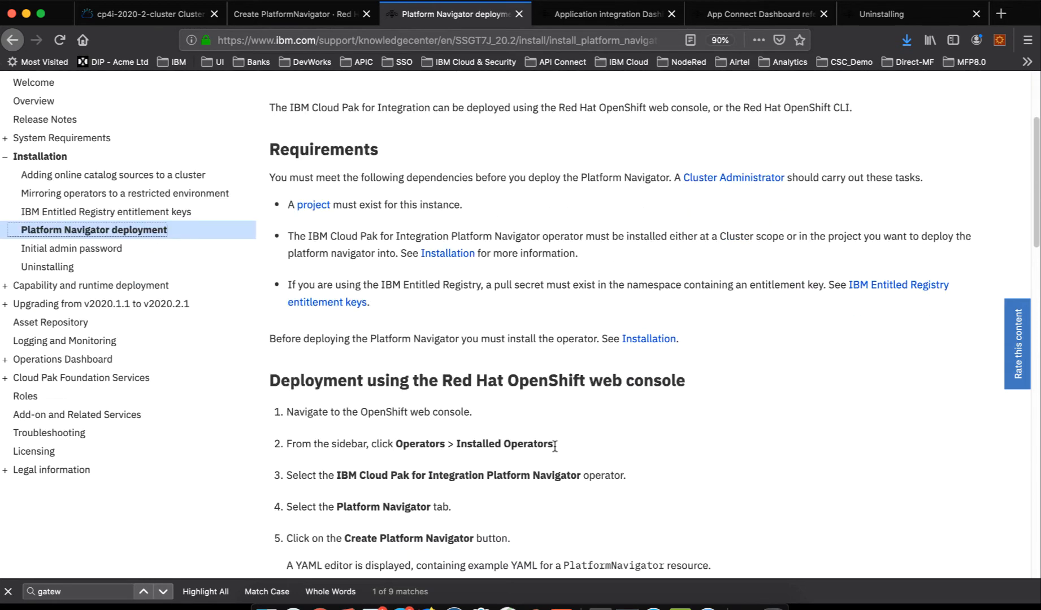
scroll(556, 450, "down", 10)
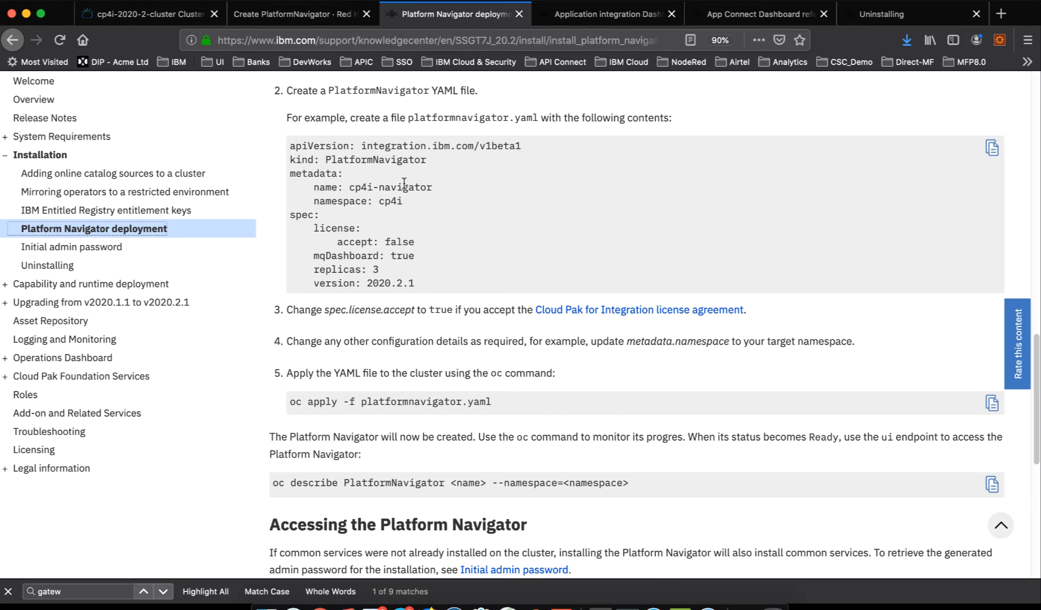
scroll(403, 192, "up", 1)
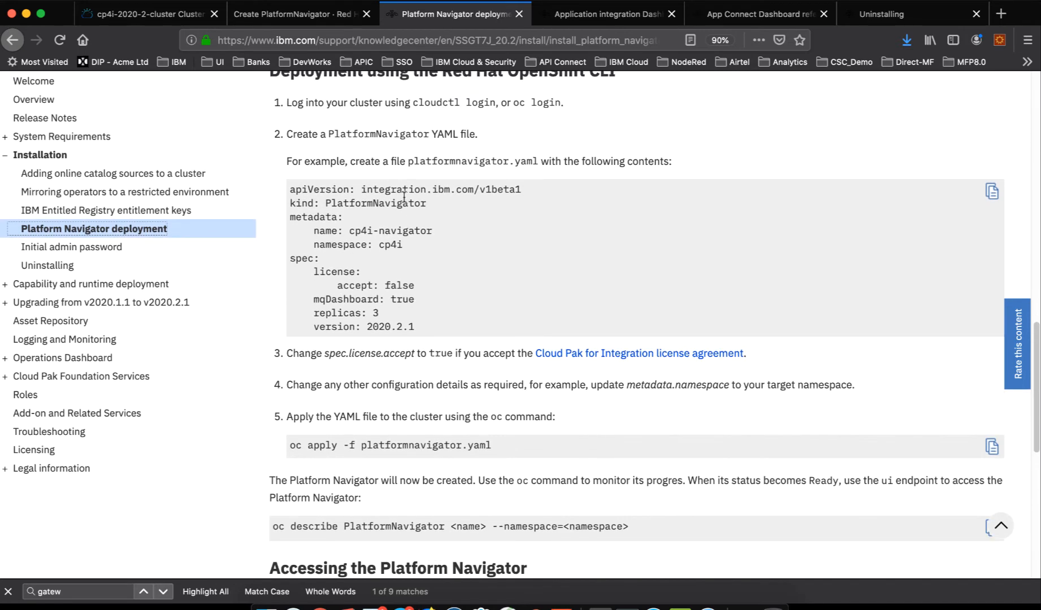
- Return to the PlatformNavigator YAML form and cancel the creation
left_click(302, 12)
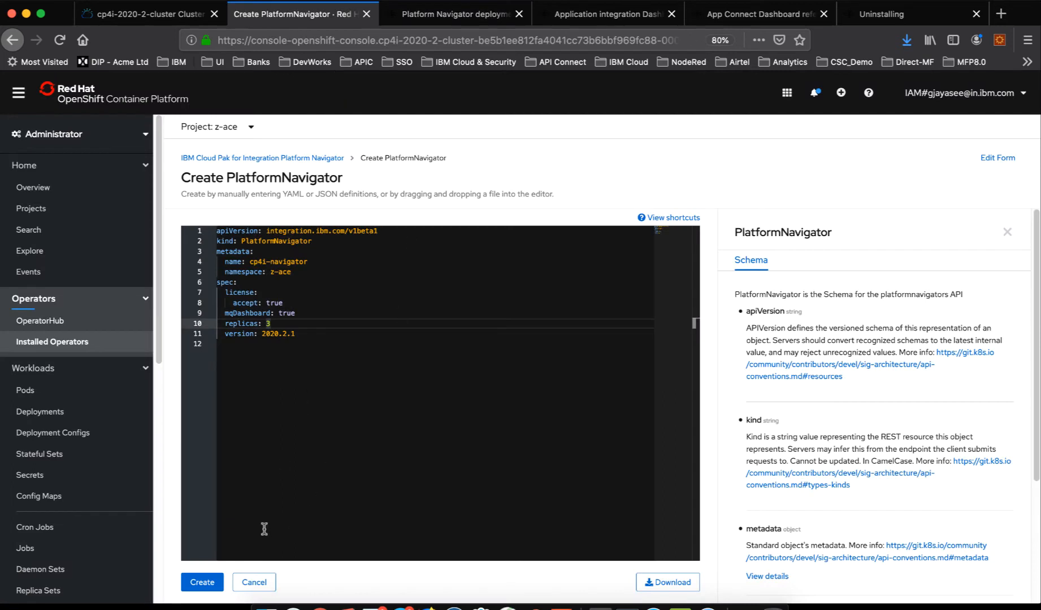
left_click(265, 586)
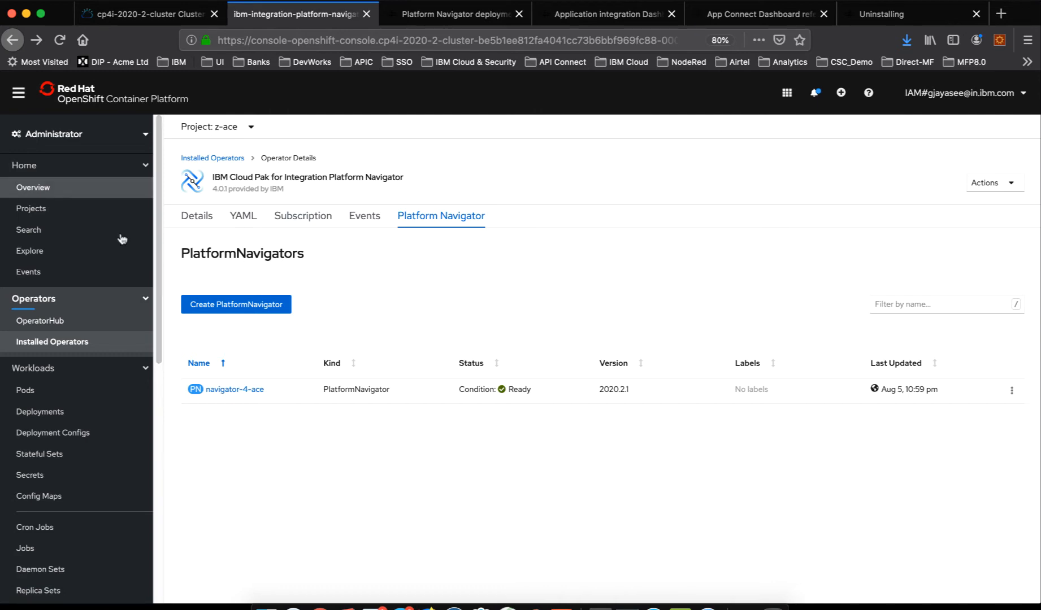
- List the networking routes of the z-ace project and open the location of the navigator-4-ace-pn route
scroll(74, 407, "down", 3)
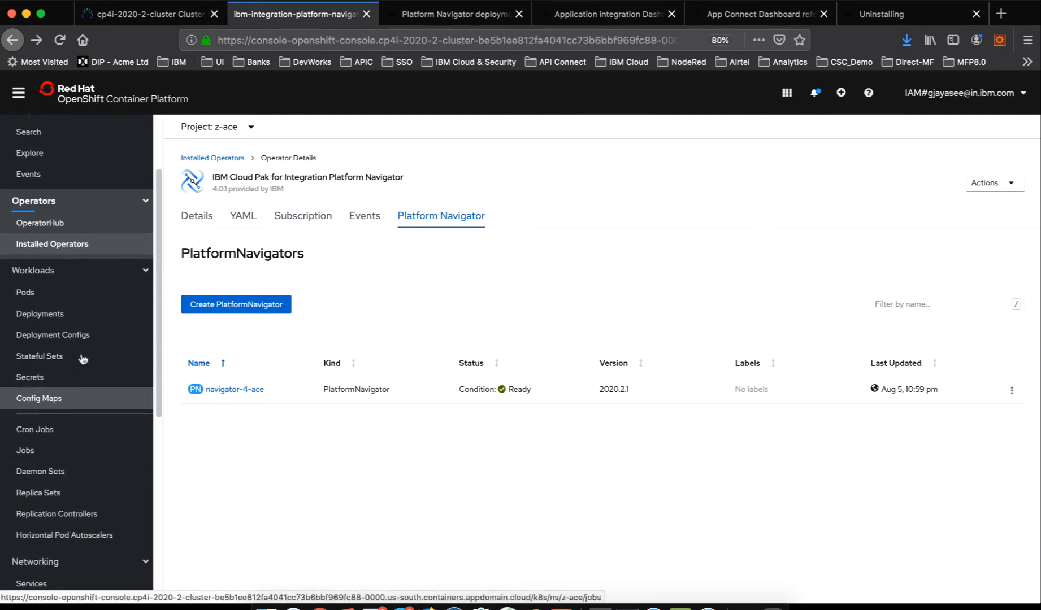
left_click(62, 561)
scroll(70, 526, "down", 7)
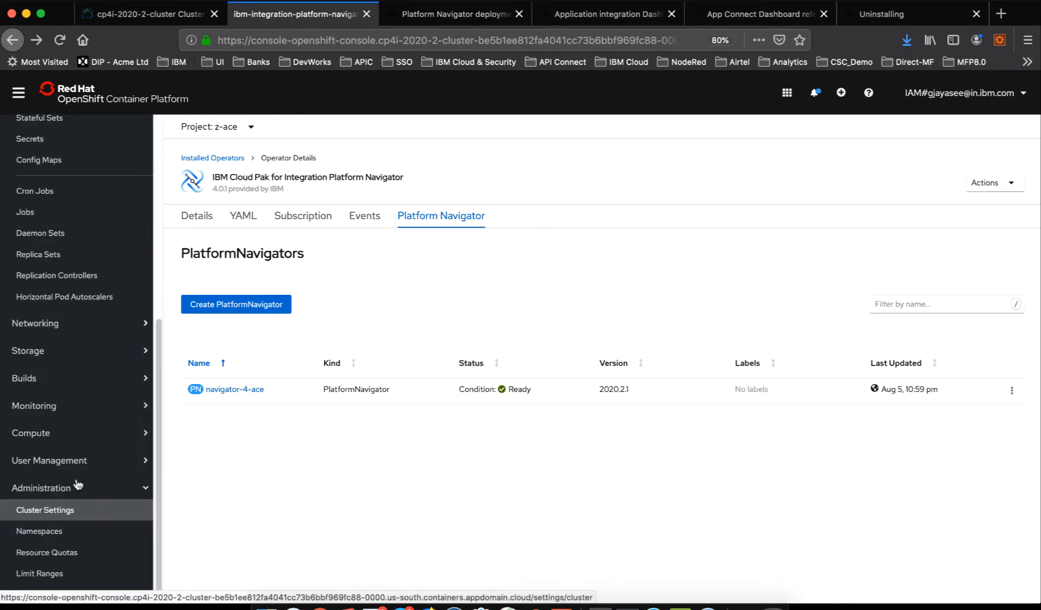
left_click(68, 310)
left_click(31, 352)
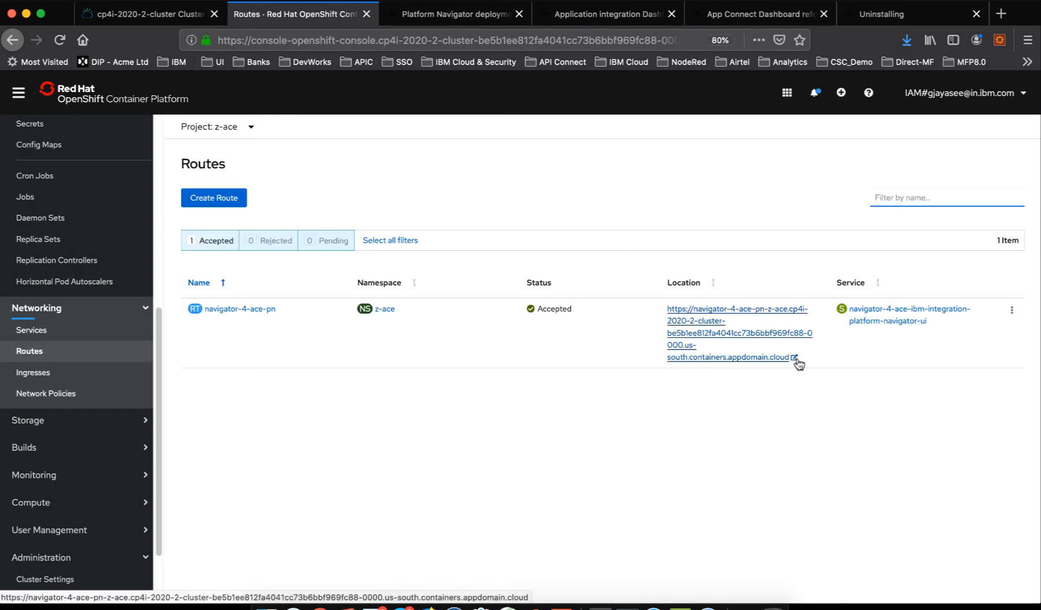
left_click(795, 357)
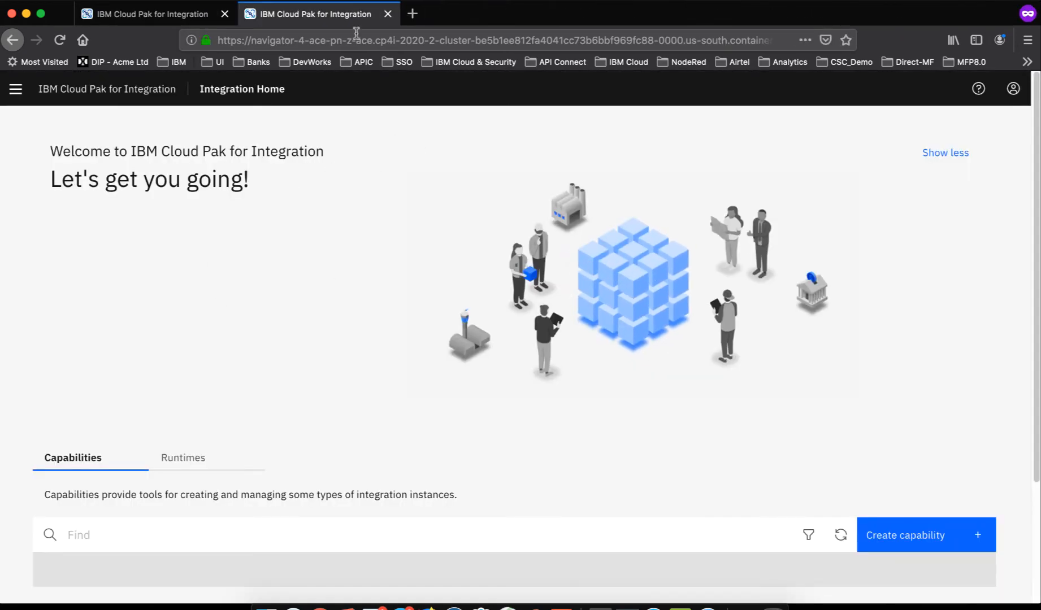
- Compare the open pages of the cp4i navigator and the z-ace navigator, ending on the z-ace one
left_click(185, 18)
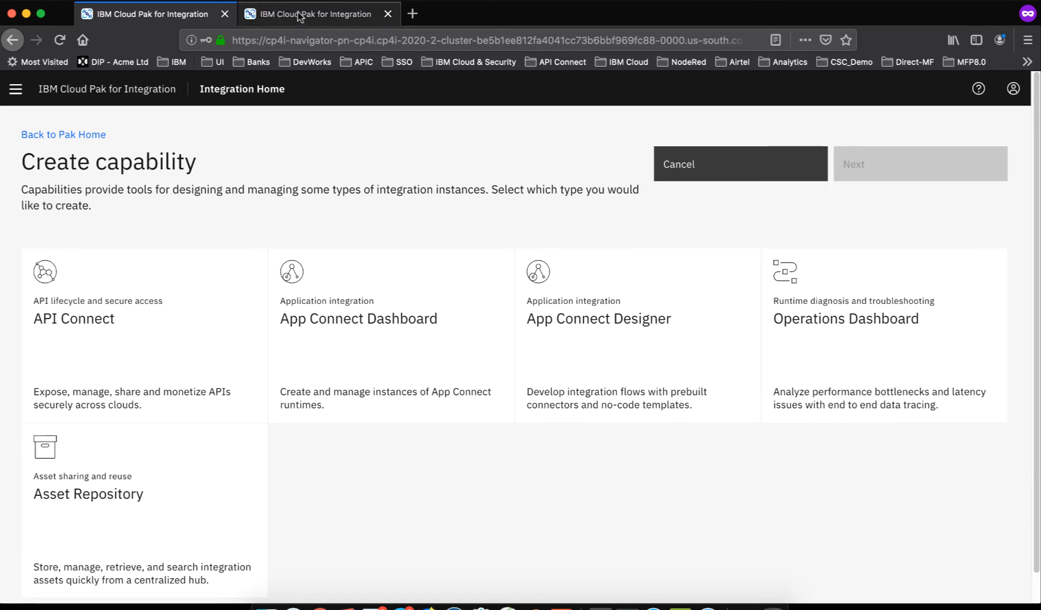
left_click(299, 15)
left_click(186, 16)
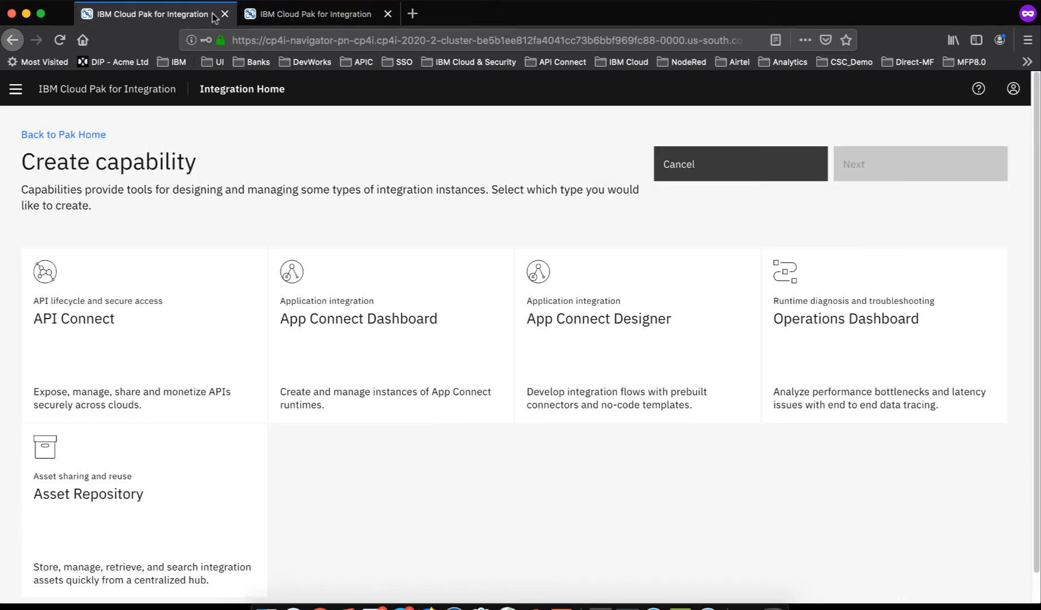
left_click(283, 14)
left_click(163, 20)
left_click(324, 15)
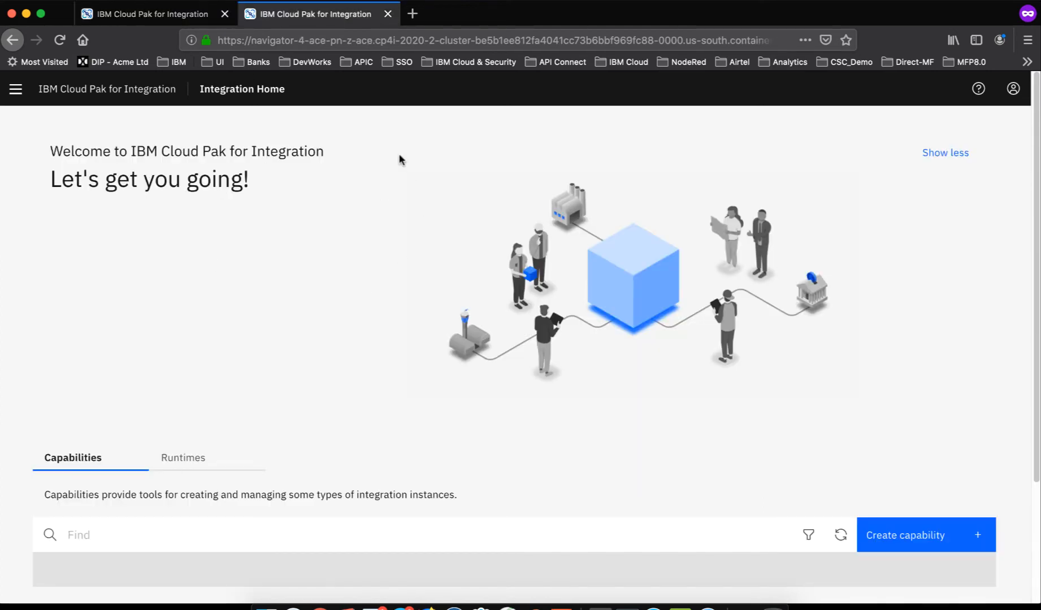
- Collapse the welcome banner on the z-ace navigator's home page, open the capability types available for creation, and inspect the page address
left_click(957, 152)
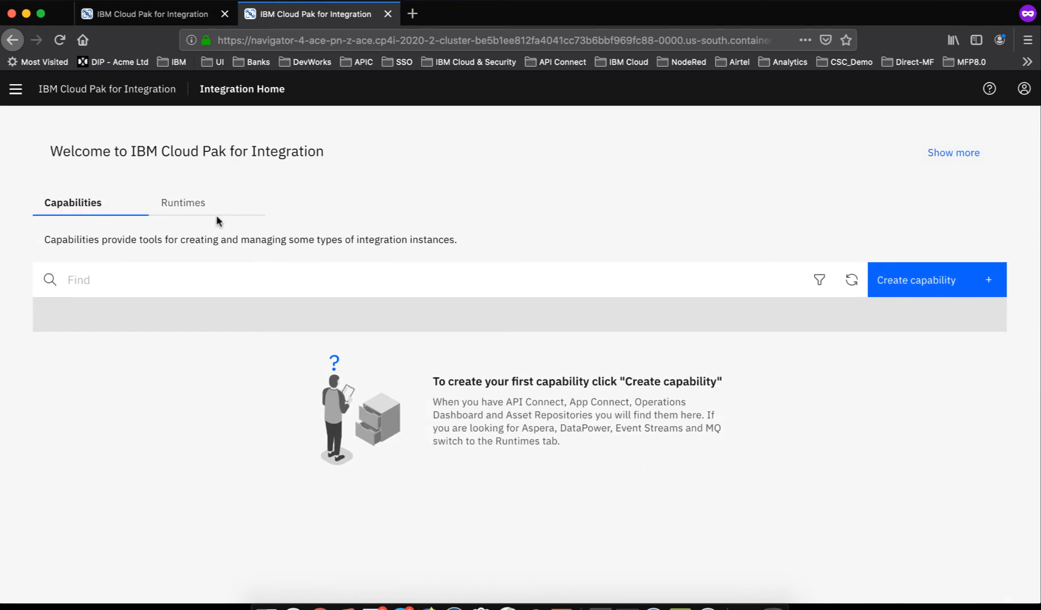
left_click(952, 293)
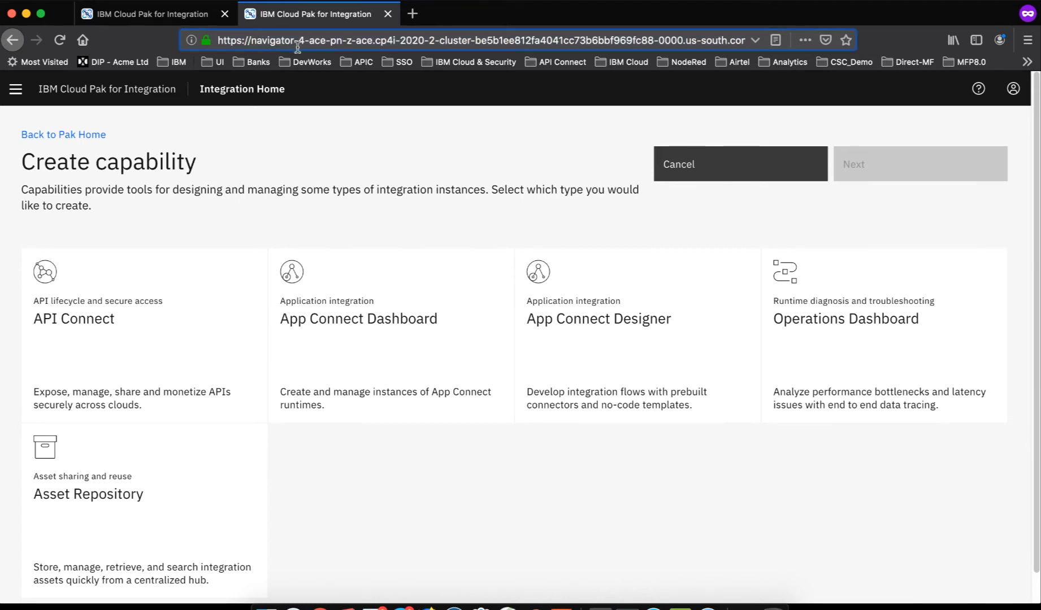
left_click(326, 37, "shift")
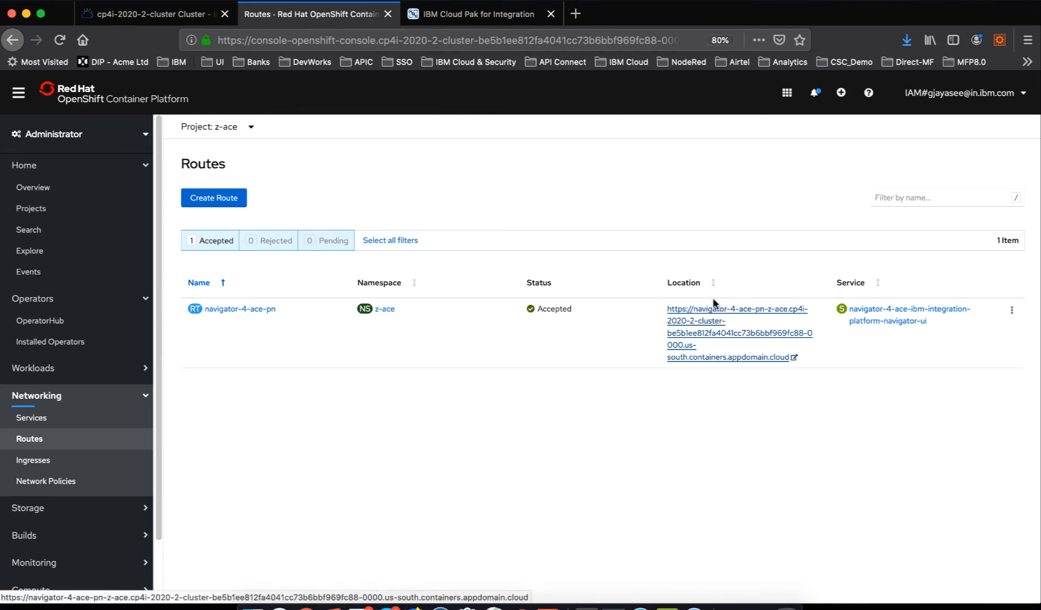
- Check the z-ace navigator's home page, return to the OpenShift console, and open the project's installed operators
left_click(483, 20)
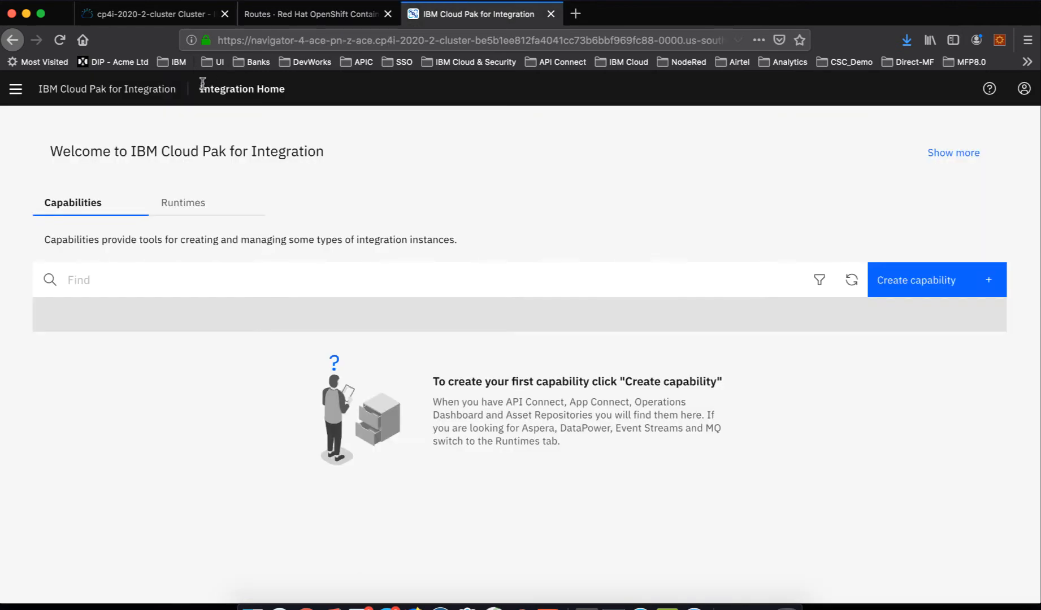
left_click(337, 14)
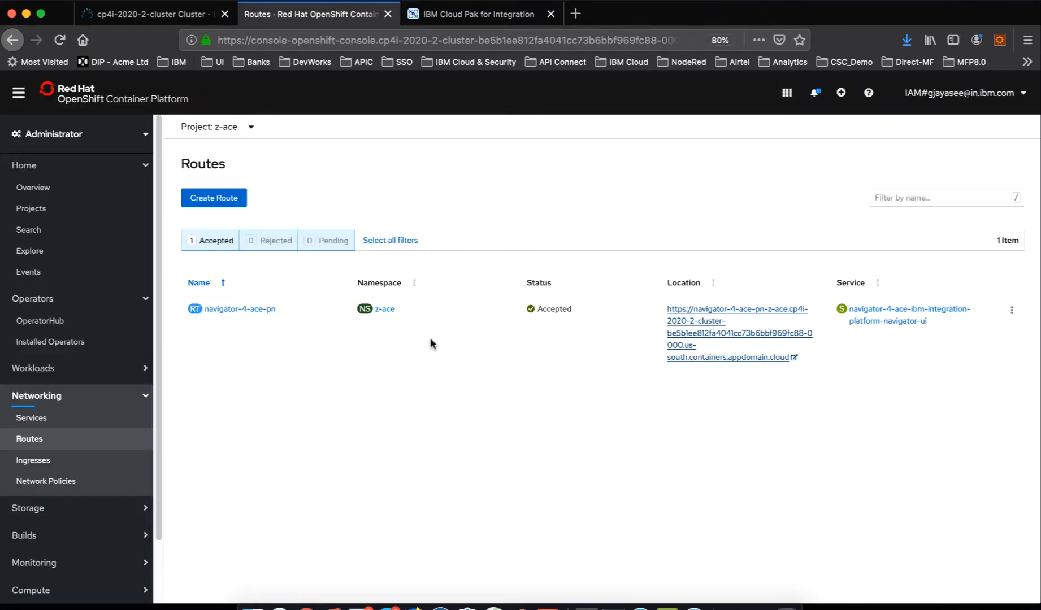
left_click(63, 349)
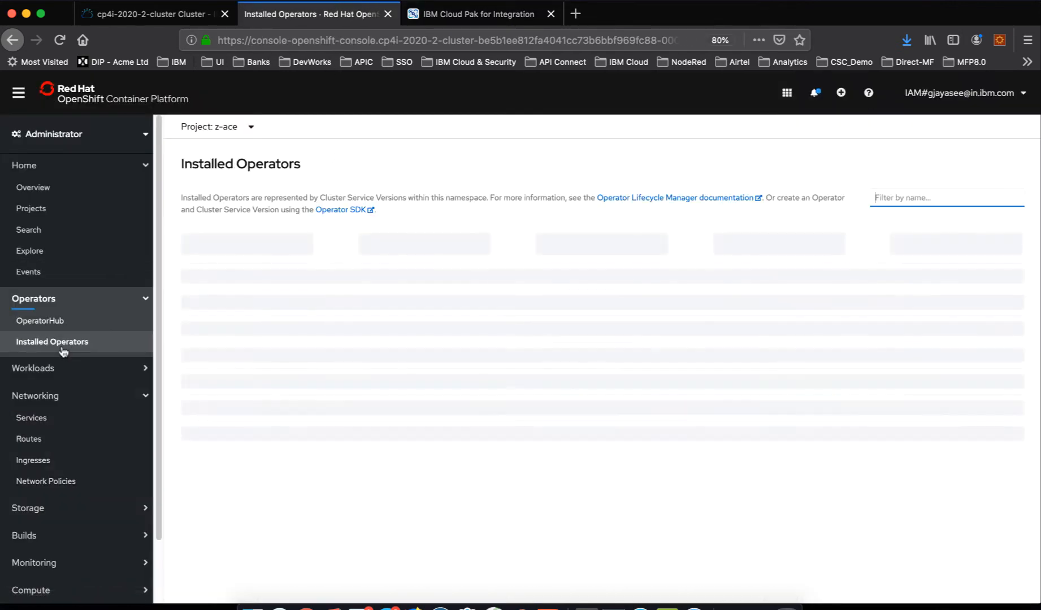
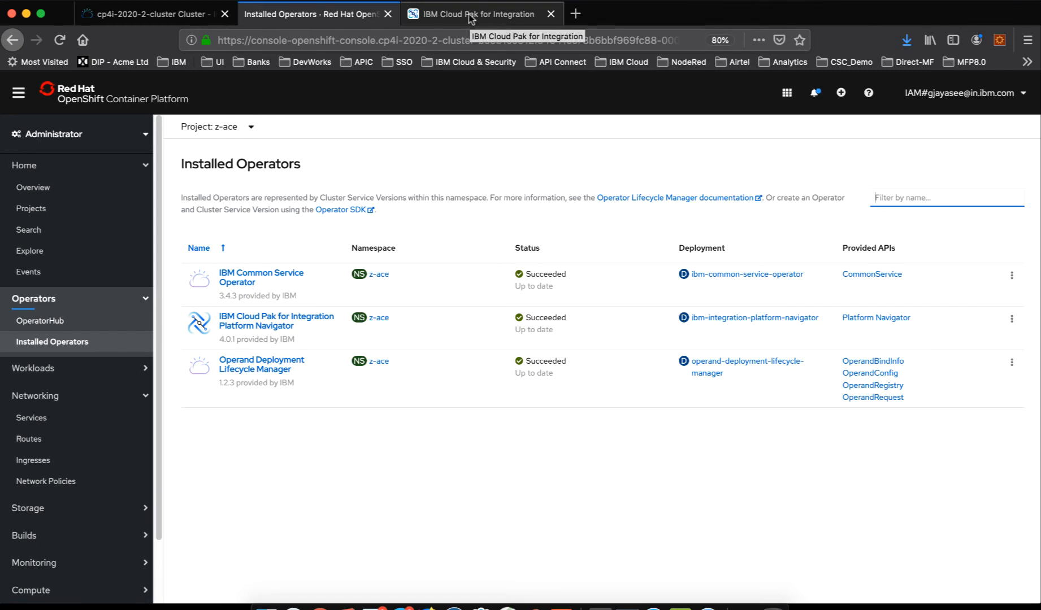
- Check the z-ace navigator's address and begin creating an App Connect Dashboard capability from its home page
left_click(469, 17)
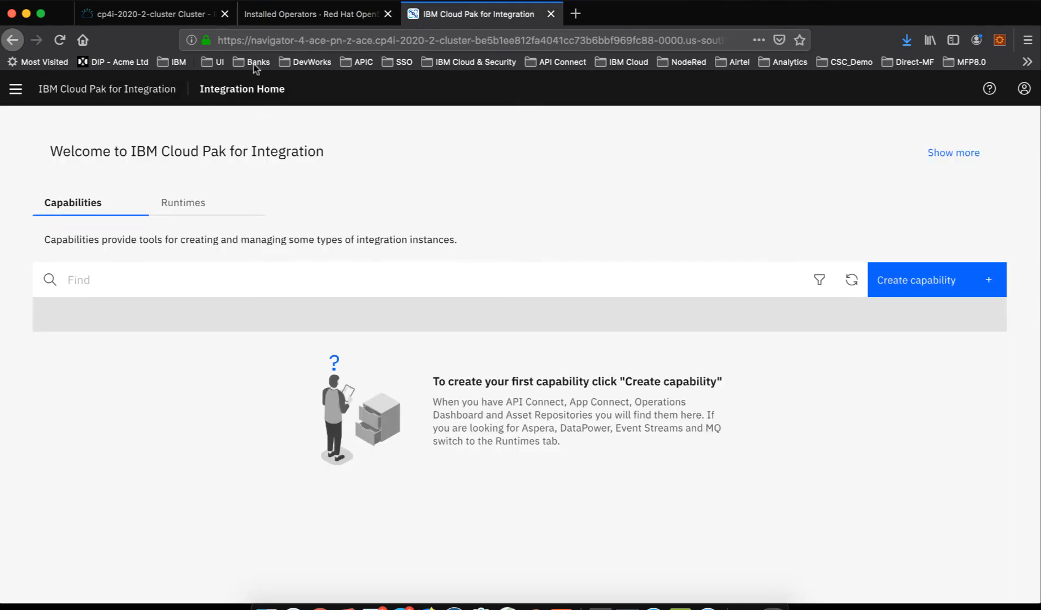
left_click(317, 40)
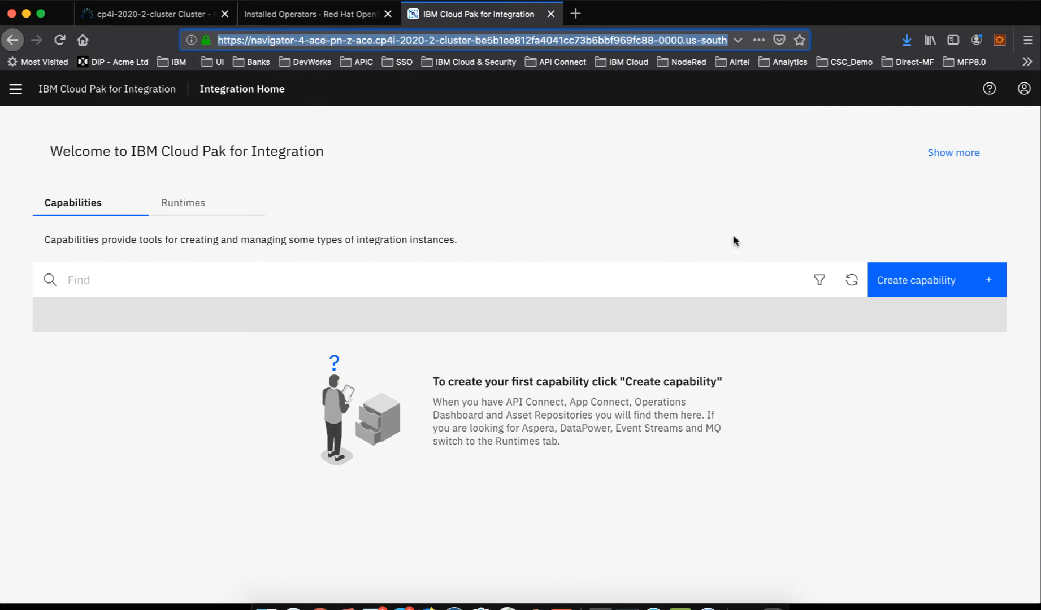
left_click(942, 285)
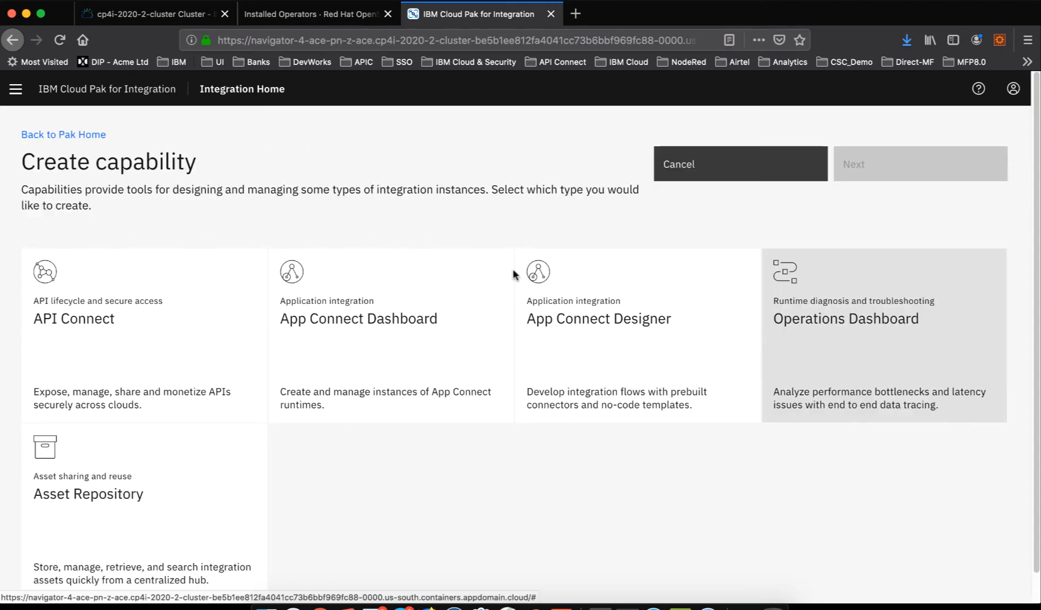
left_click(417, 336)
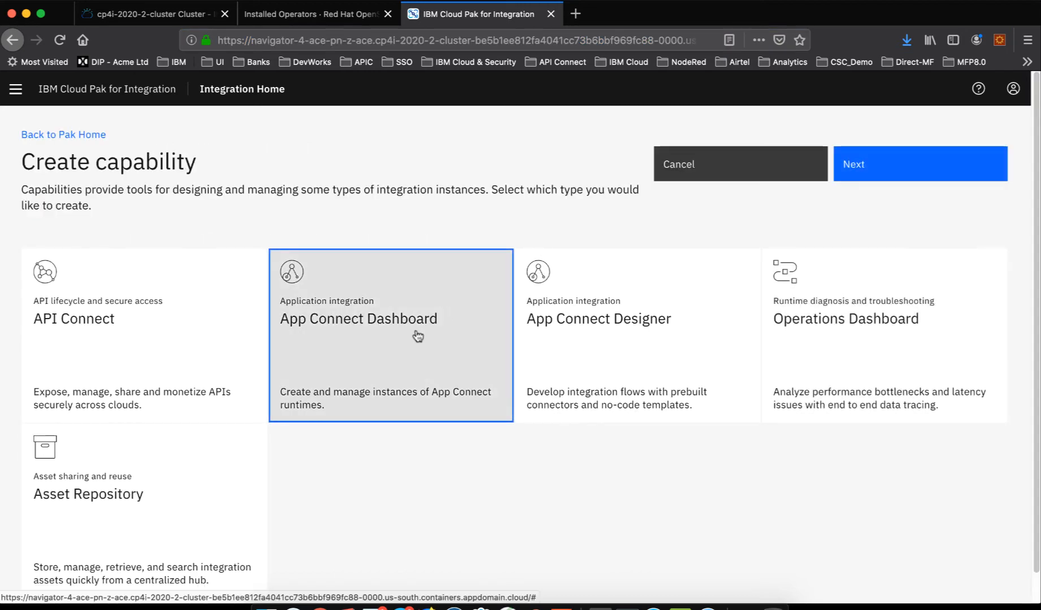
left_click(900, 172)
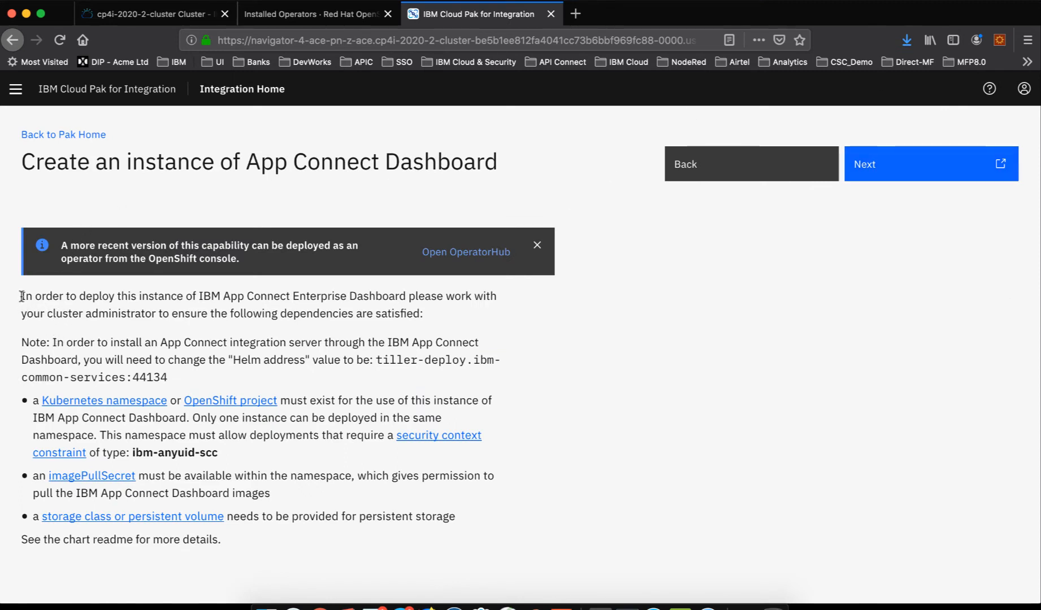
- Read the App Connect Dashboard deployment prerequisites and the notice about a more recent version deployable as an operator
left_click_drag(22, 296, 274, 541)
left_click(196, 502)
left_click_drag(69, 245, 241, 257)
left_click(247, 258)
left_click_drag(100, 258, 313, 254)
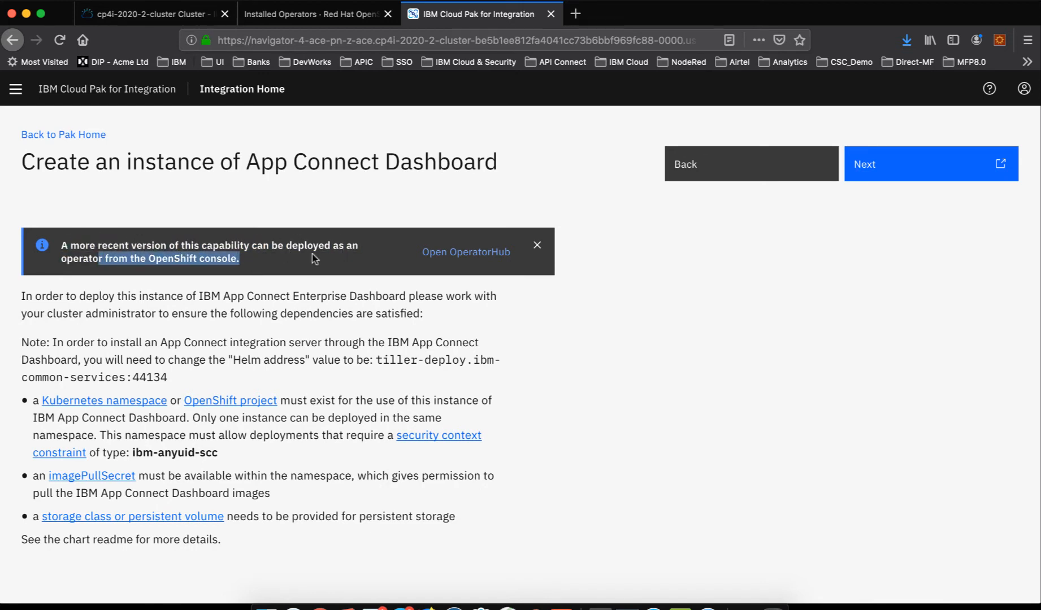
left_click(312, 254)
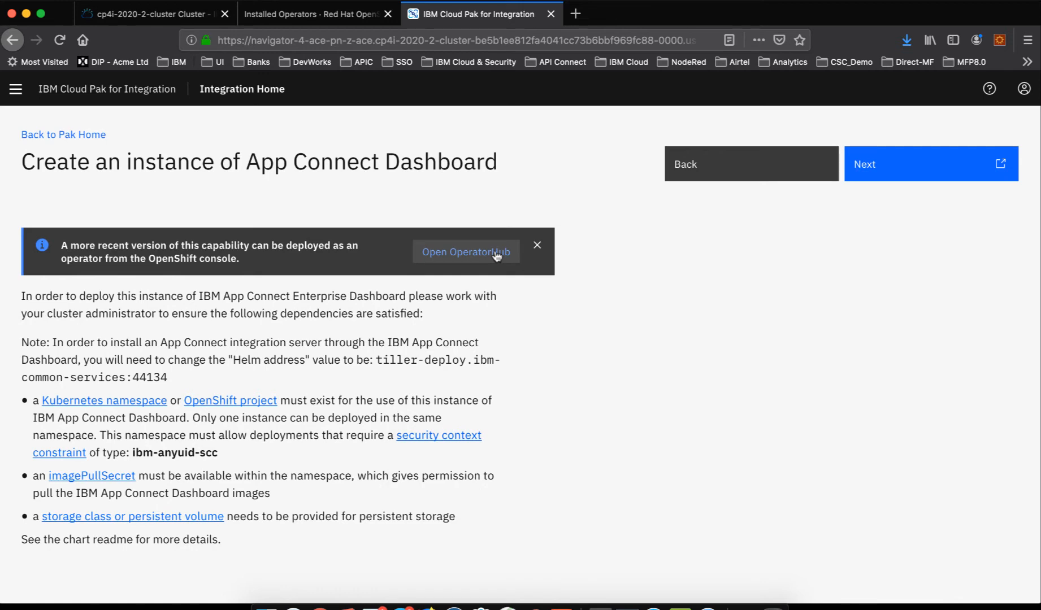
- Continue to the ibm-ace-dashboard-icp4i-prod chart configuration and examine its required fields, Quick start section and All parameters section
left_click(923, 179)
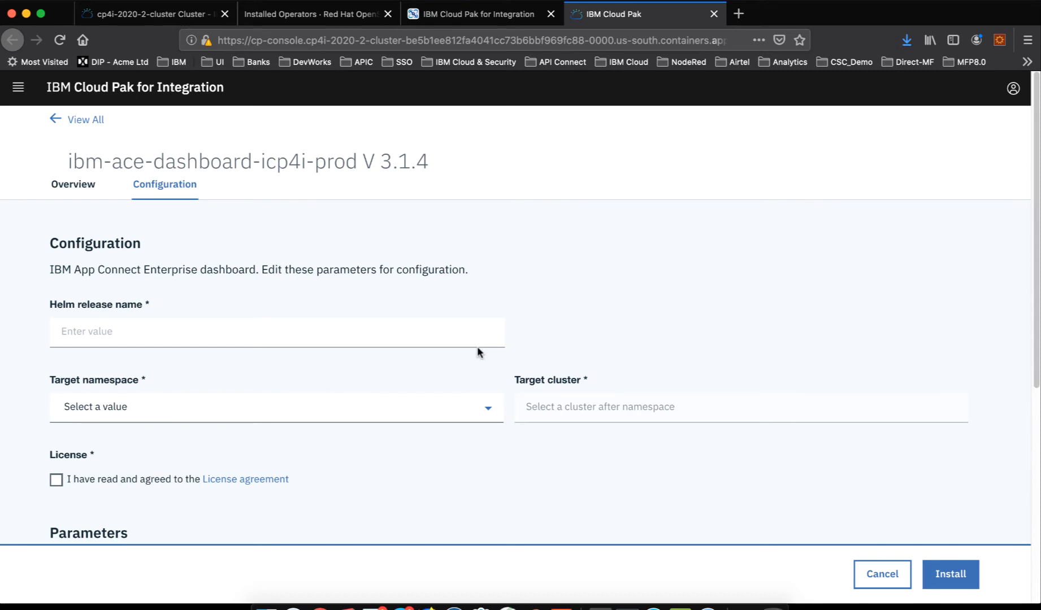
scroll(476, 345, "down", 5)
scroll(477, 352, "down", 2)
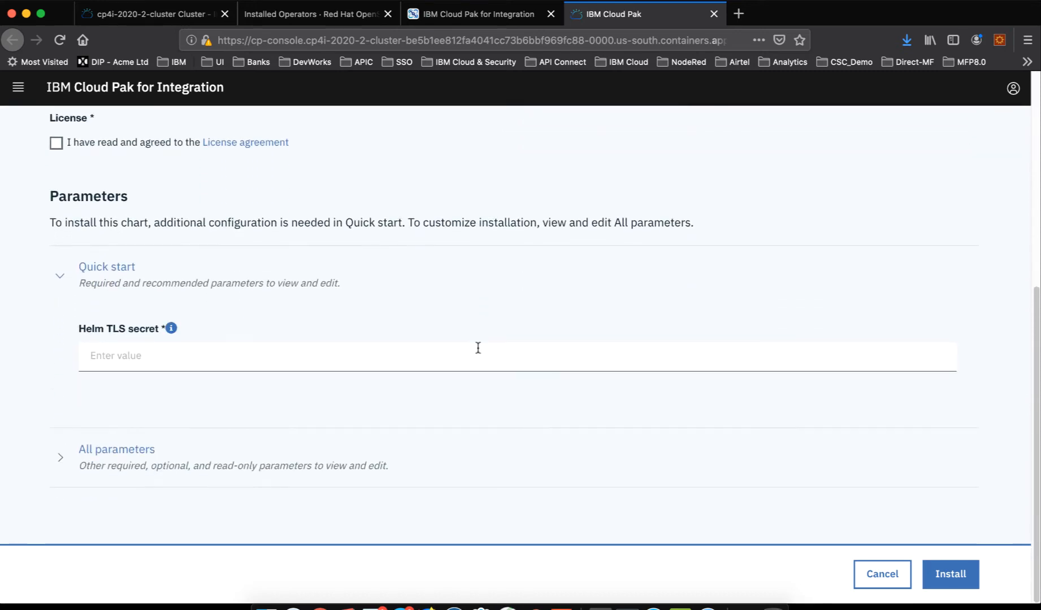
scroll(477, 348, "up", 6)
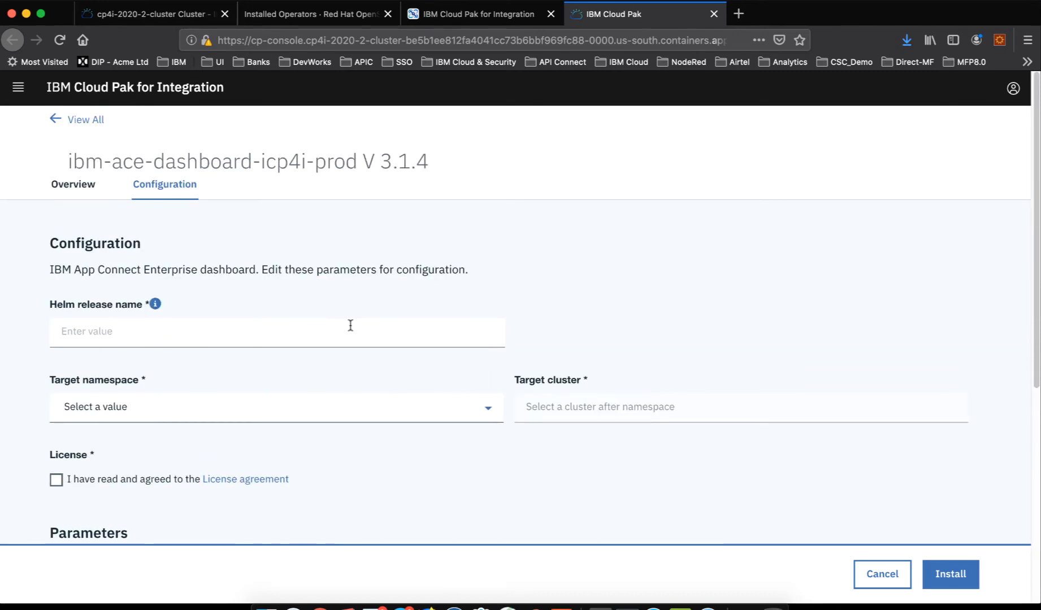
scroll(349, 325, "down", 2)
scroll(370, 356, "down", 4)
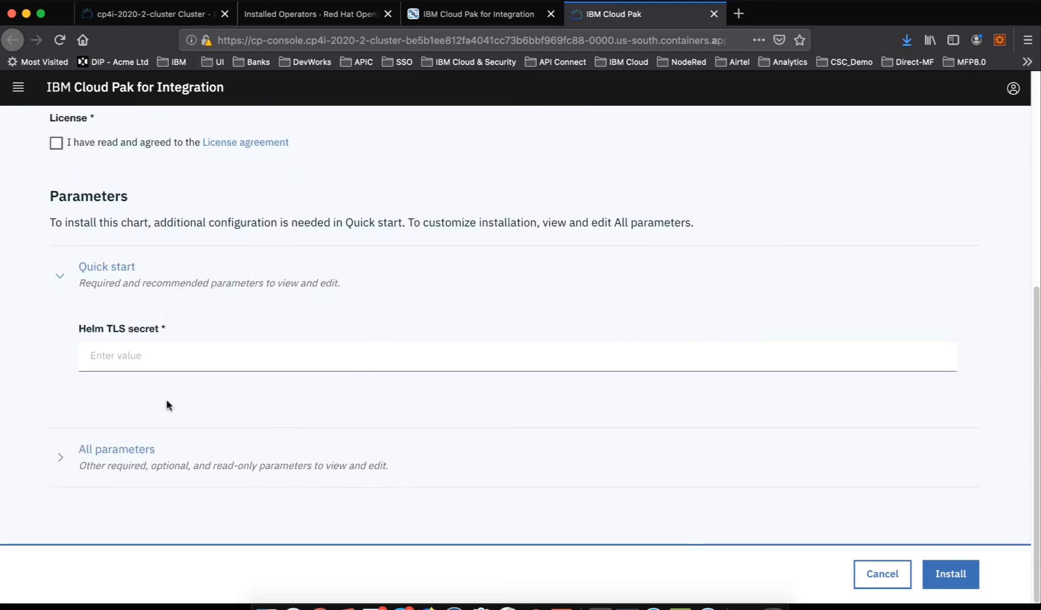
left_click(136, 450)
scroll(325, 430, "down", 10)
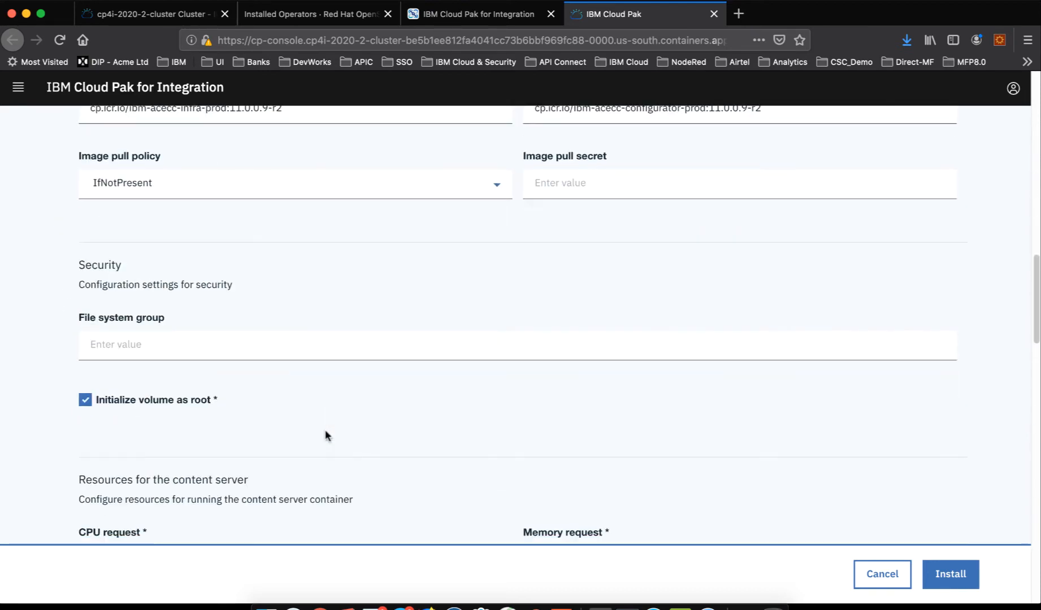
scroll(327, 431, "down", 8)
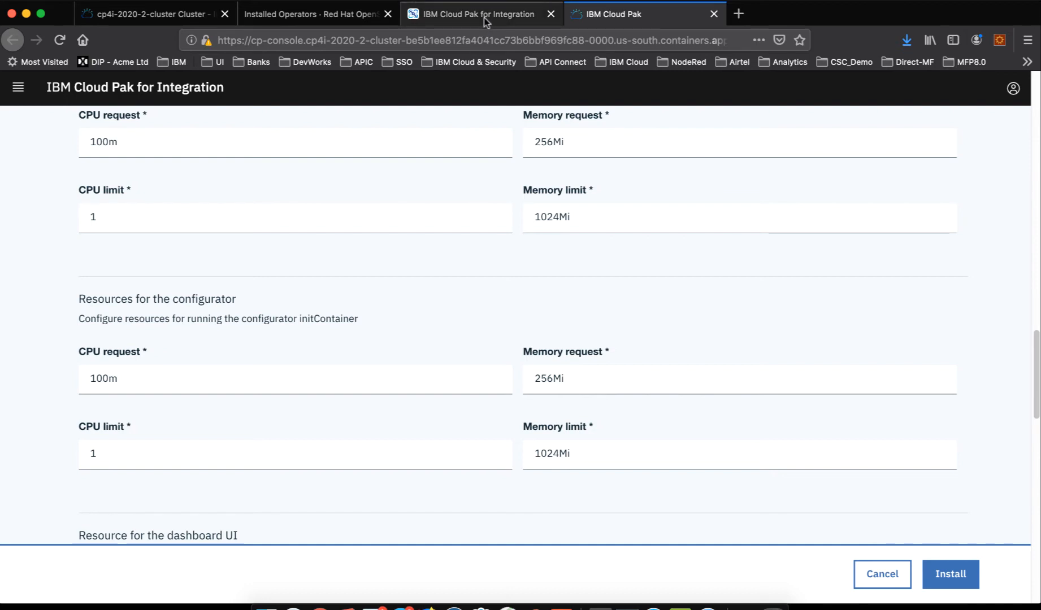
- Close the Helm chart configuration page and go back to the capability type selection in the z-ace navigator
left_click(334, 20)
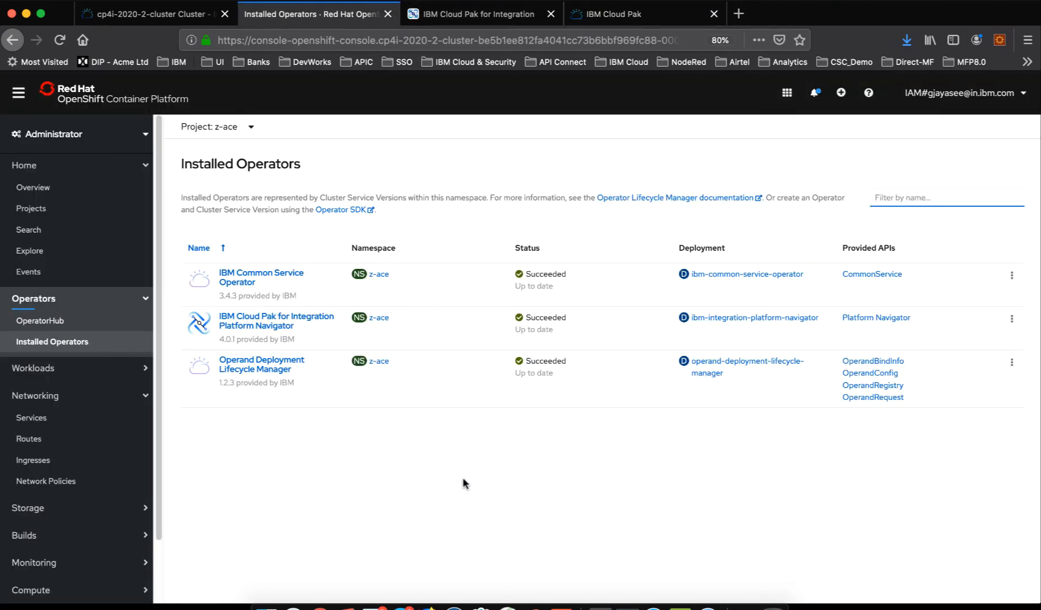
left_click(491, 22)
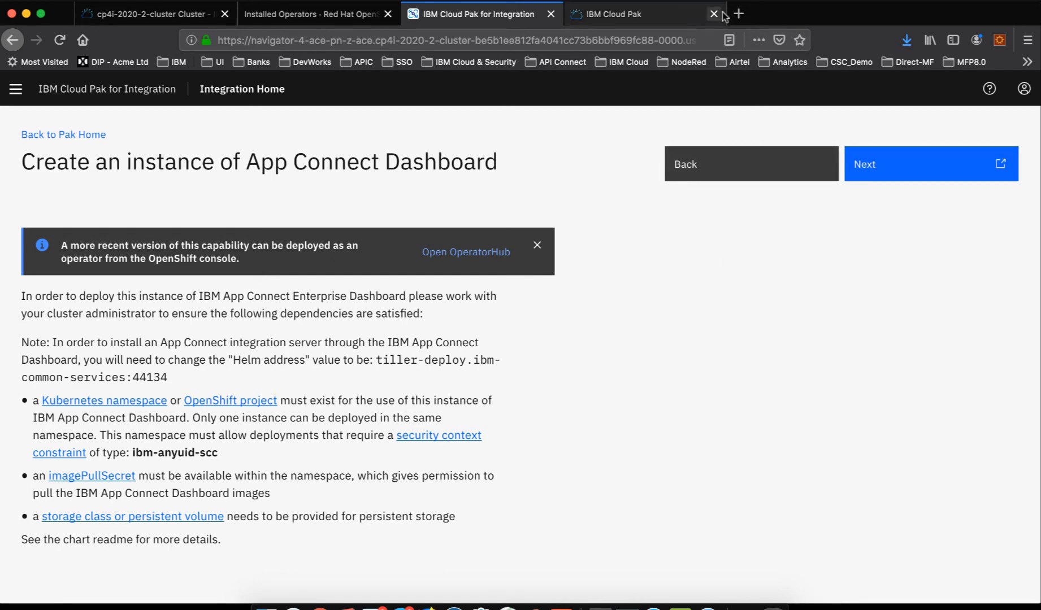
left_click(677, 14)
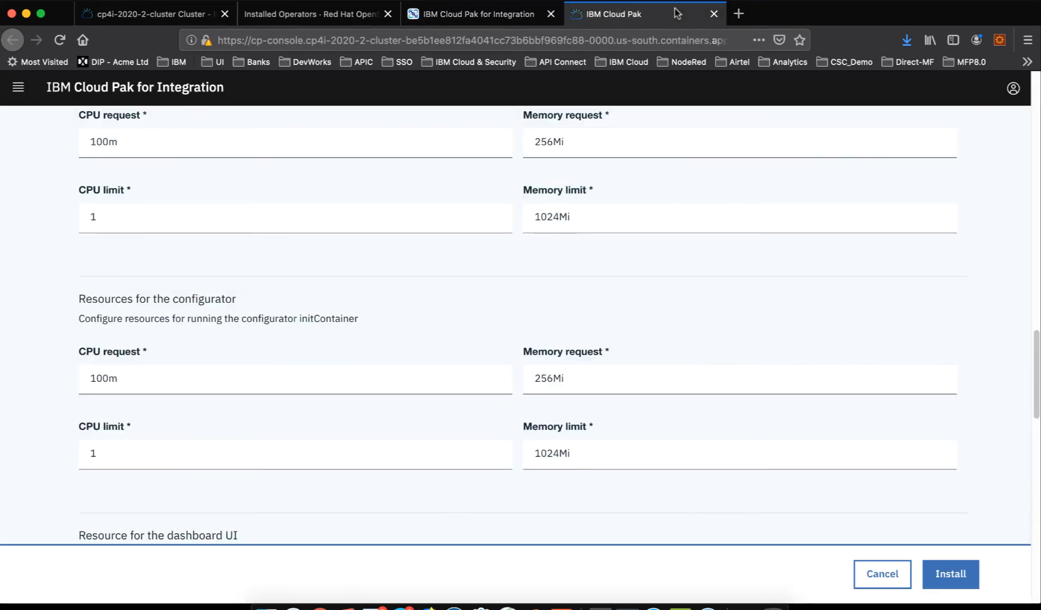
left_click(713, 14)
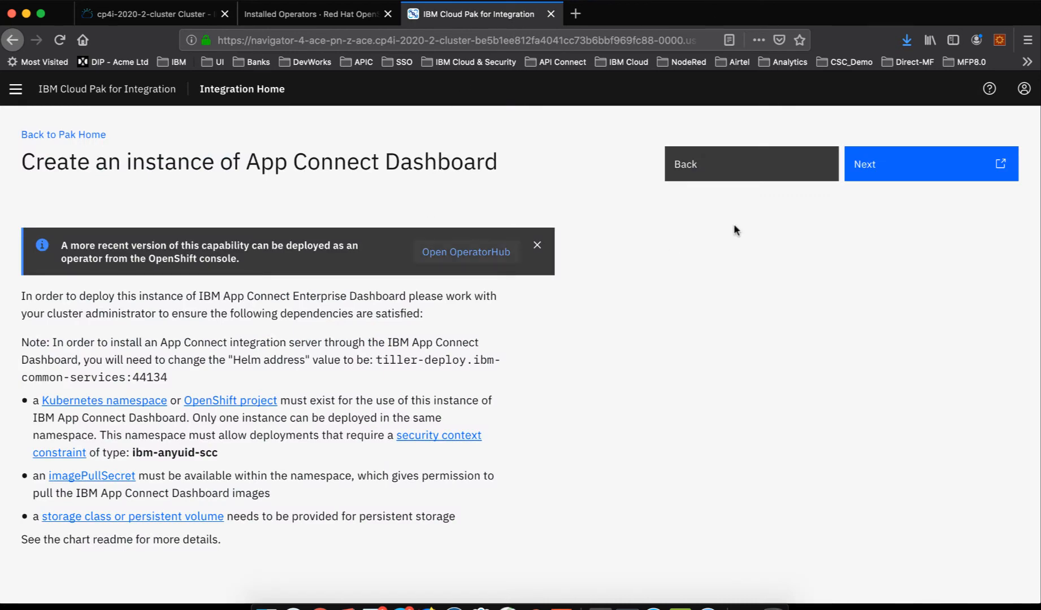
left_click(723, 162)
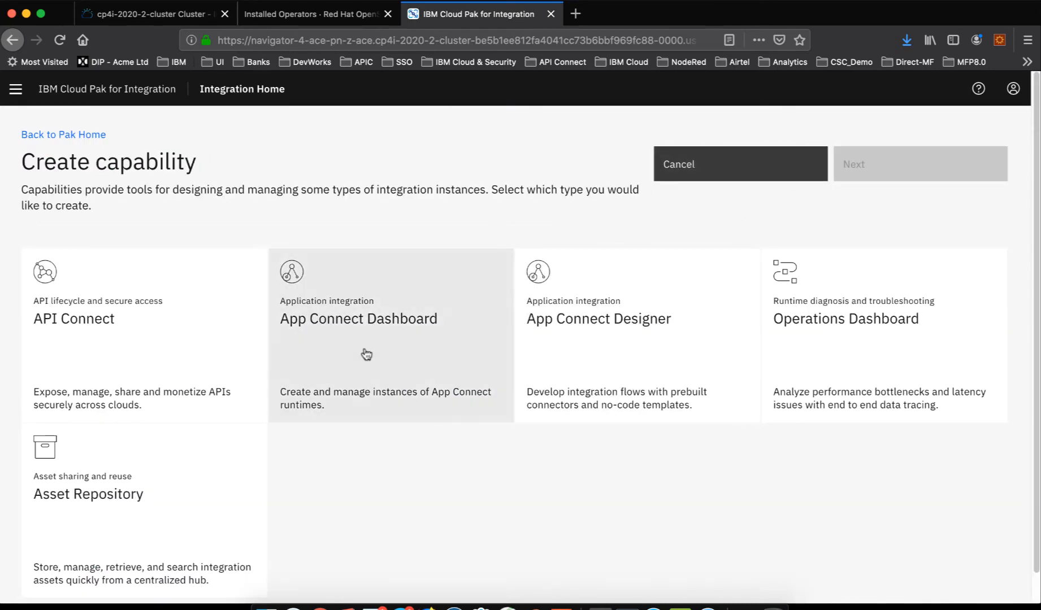
- Search the OpenShift console's OperatorHub for "IBM App" and open the IBM App Connect operator
left_click(320, 13)
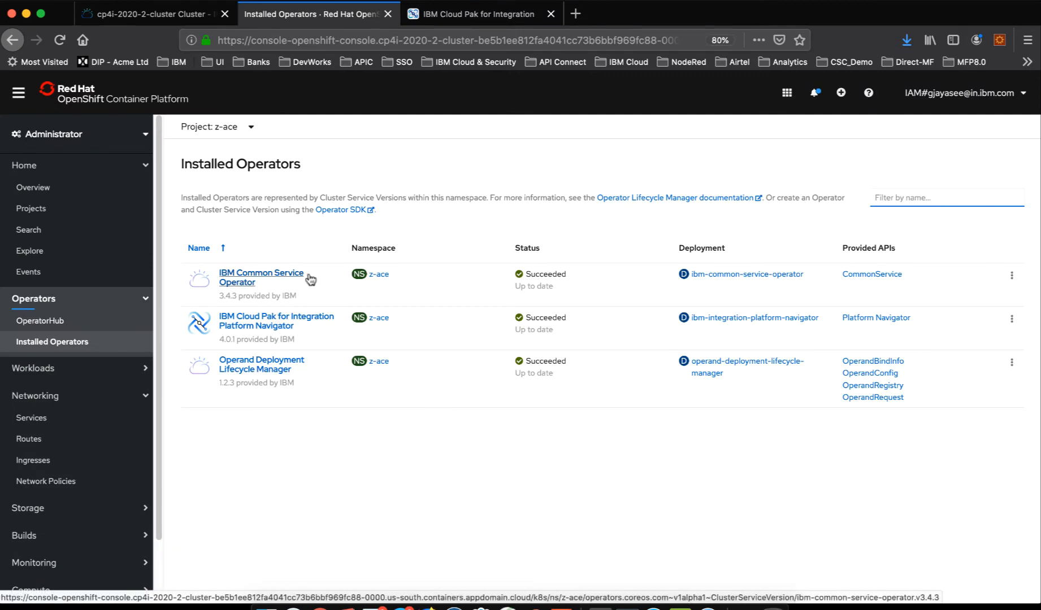
left_click(43, 321)
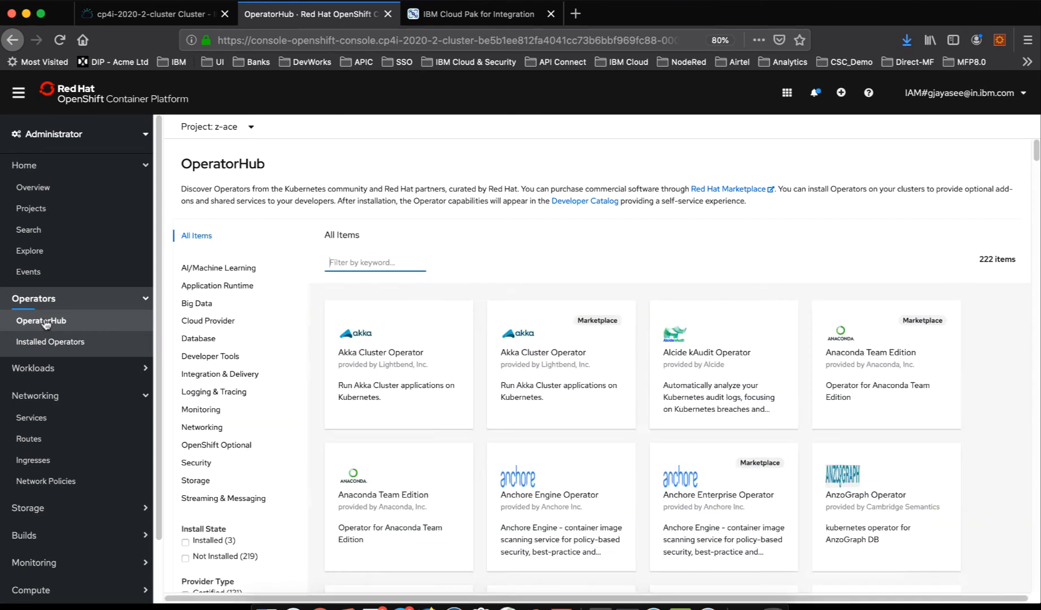
type("I")
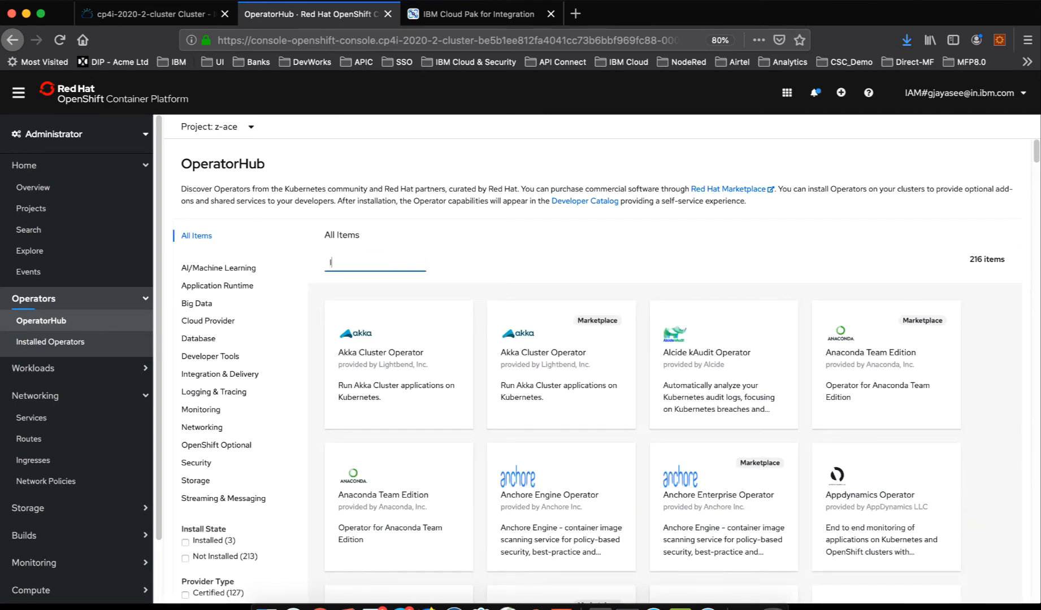
type("BM App")
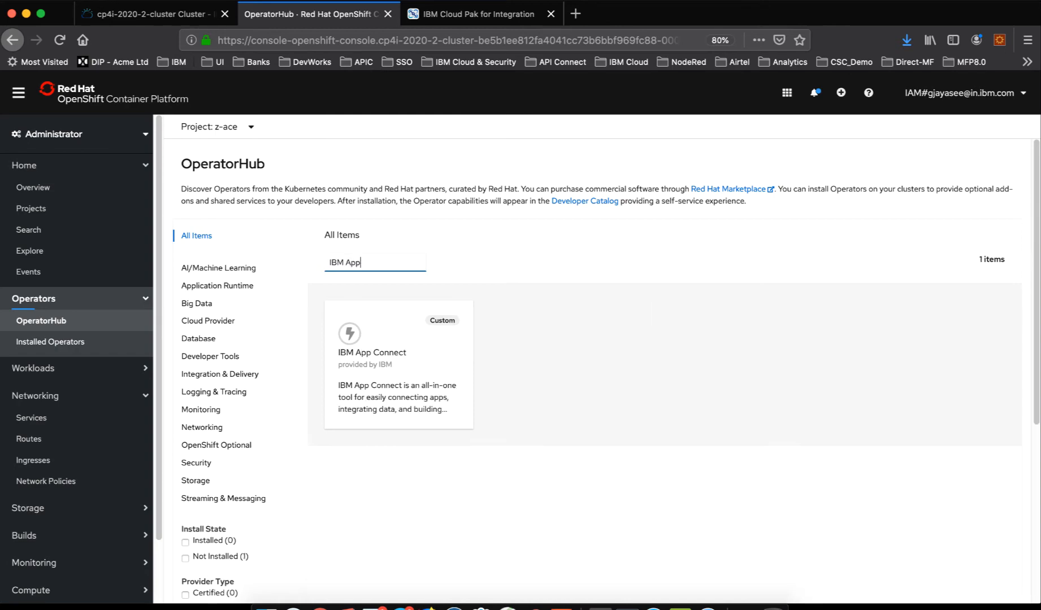
left_click(394, 342)
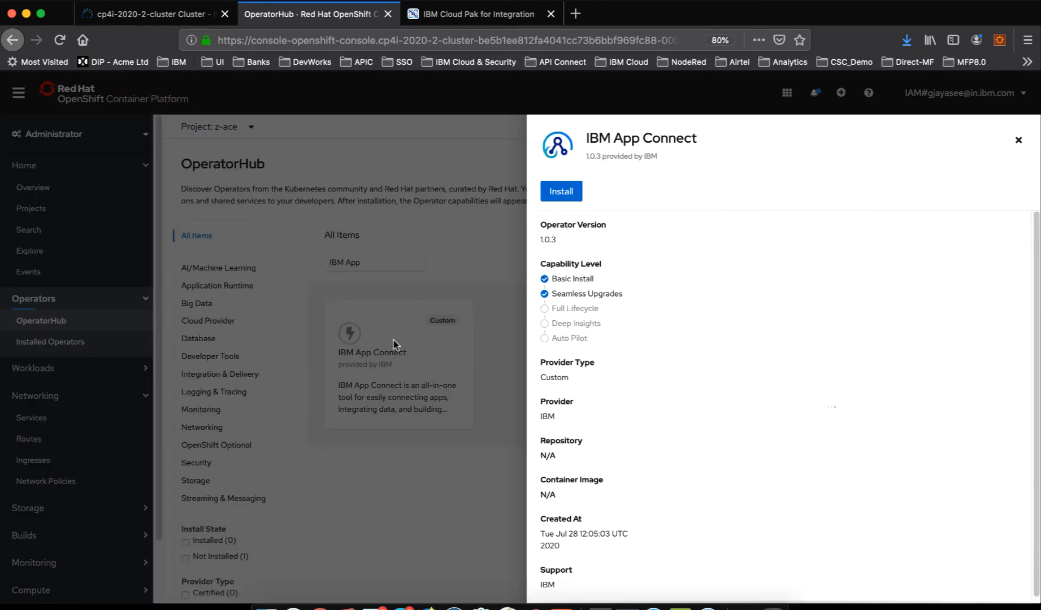
- Install the IBM App Connect operator for the specific namespace z-ace, with update channel v1.0 and automatic approval
left_click(572, 192)
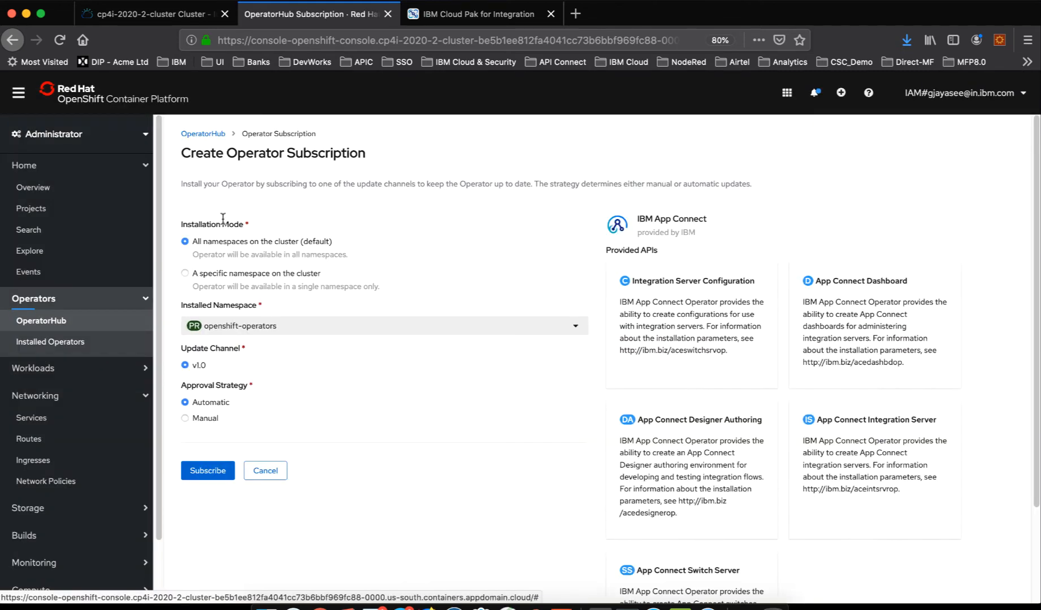
left_click(234, 276)
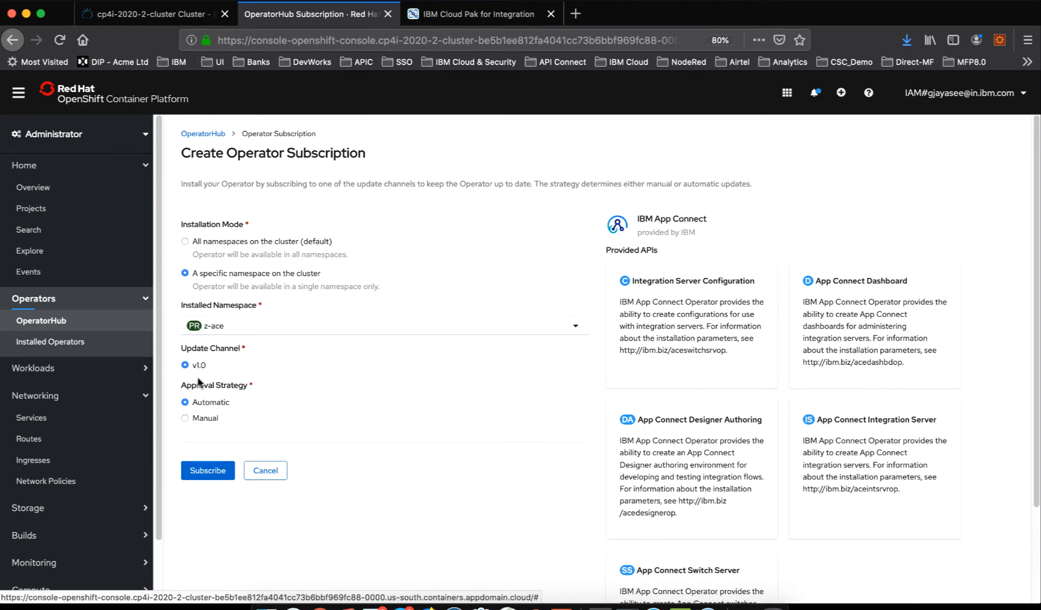
left_click(215, 475)
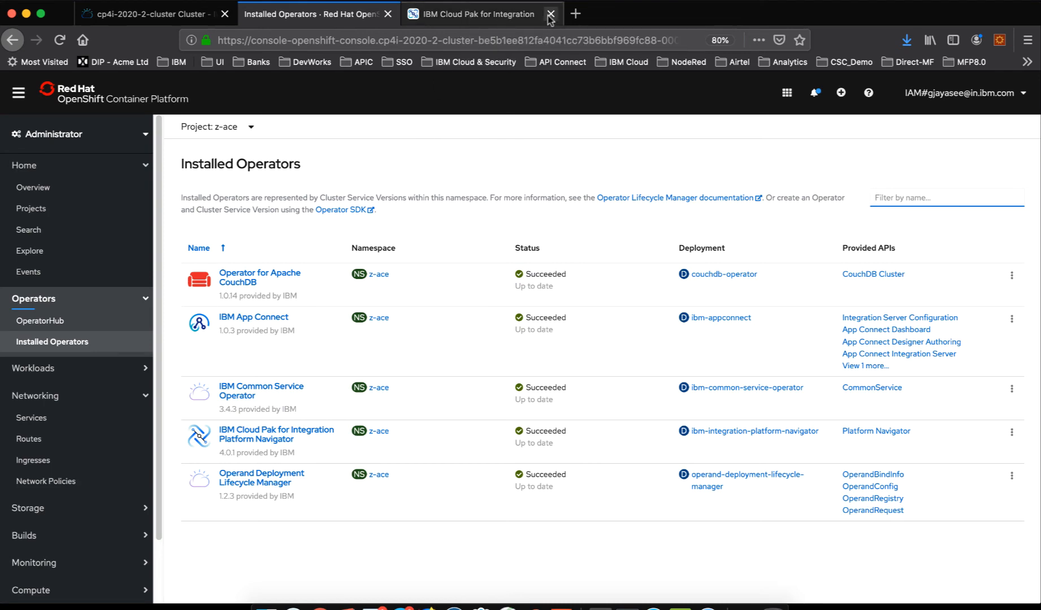
- Close the old z-ace navigator page and reopen the navigator from the navigator-4-ace-pn route's location
left_click(482, 16)
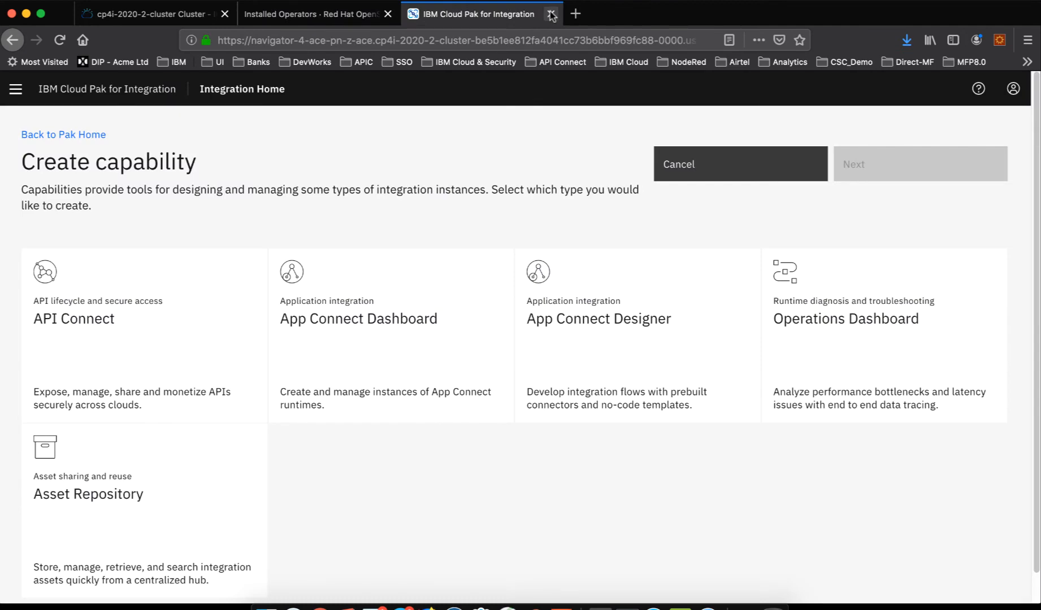
left_click(551, 15)
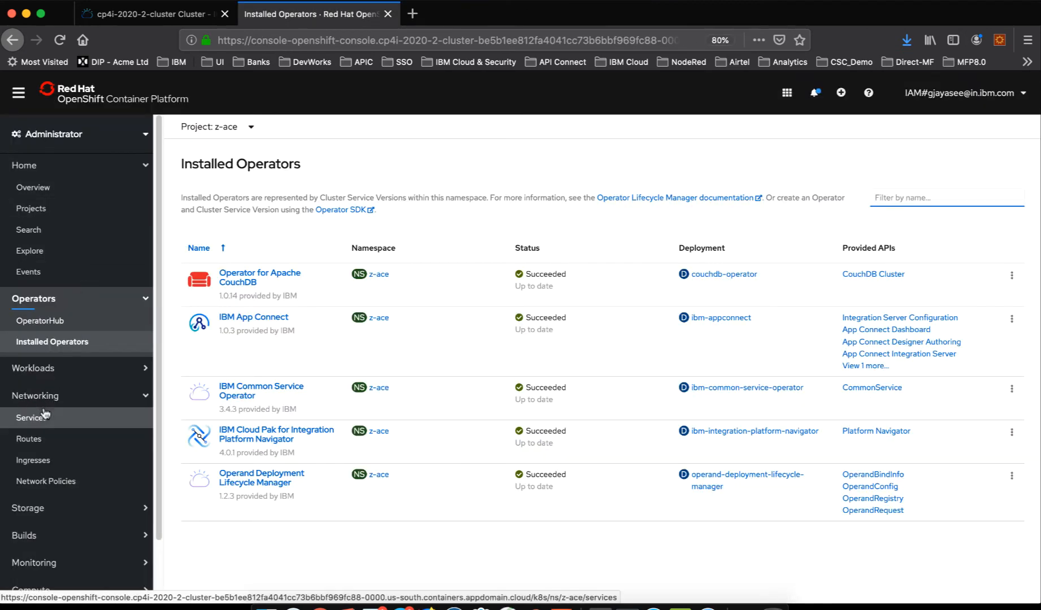
left_click(31, 438)
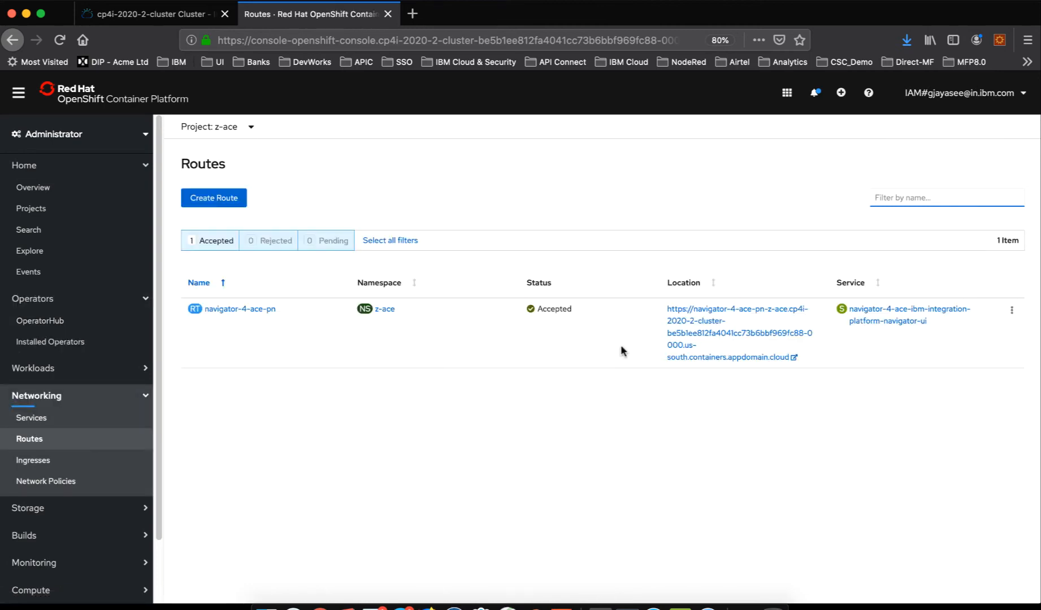
left_click(796, 358)
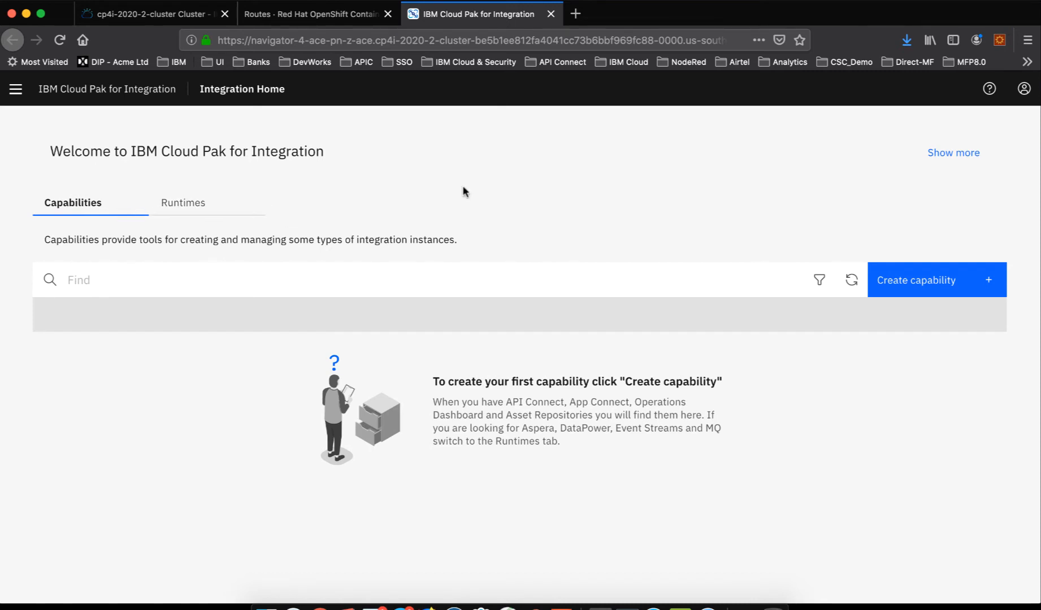
- Start creating a capability of type App Connect Dashboard and proceed to the instance type selection
left_click(928, 284)
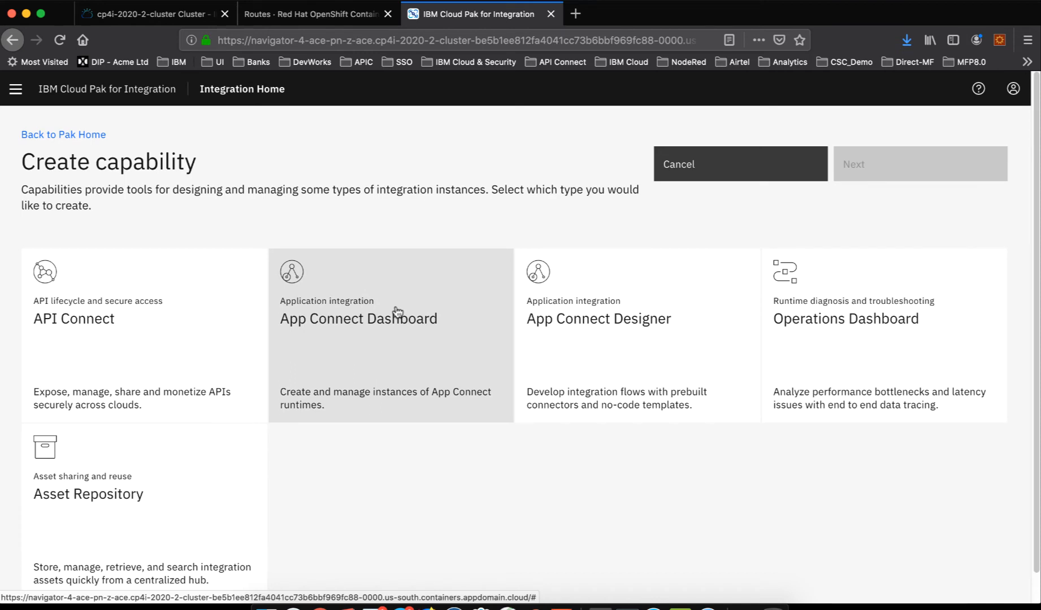
left_click(398, 312)
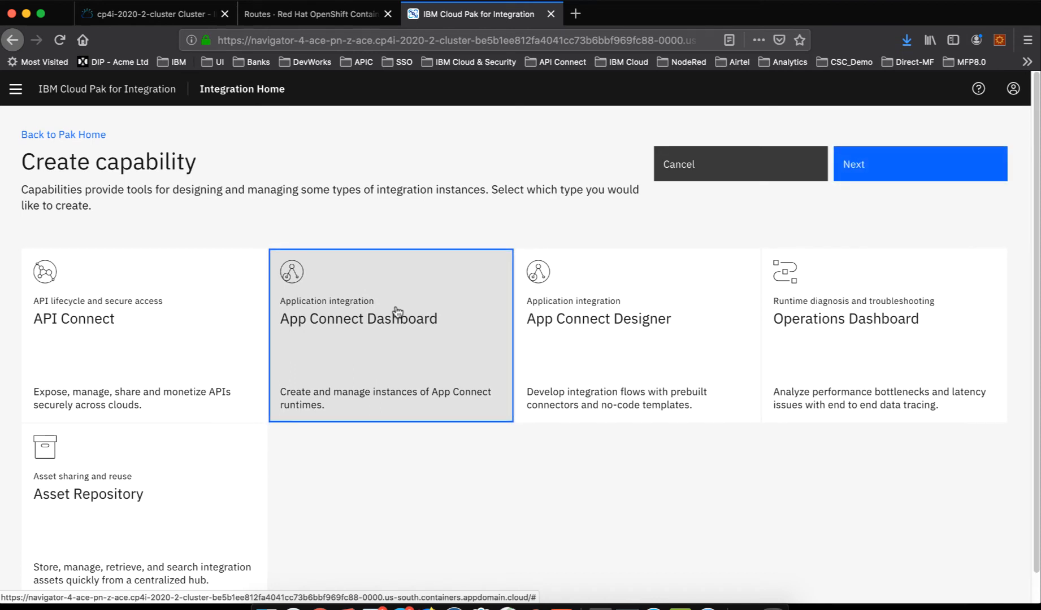
left_click(846, 167)
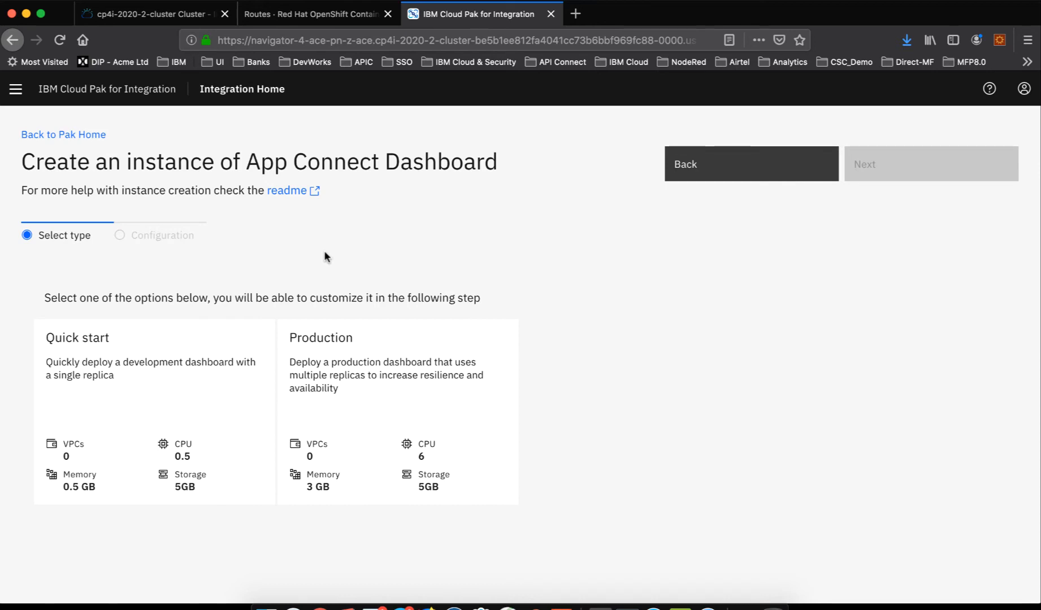
- Compare the Quick start and Production options for the App Connect Dashboard instance, ending with Production selected
left_click(181, 411)
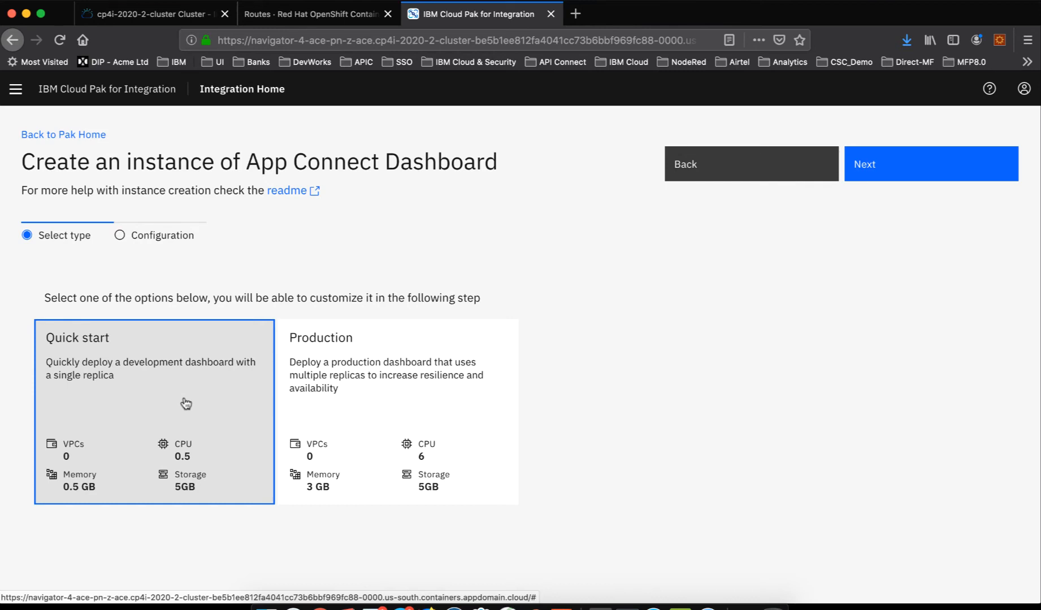
left_click(380, 418)
left_click(215, 412)
left_click(486, 382)
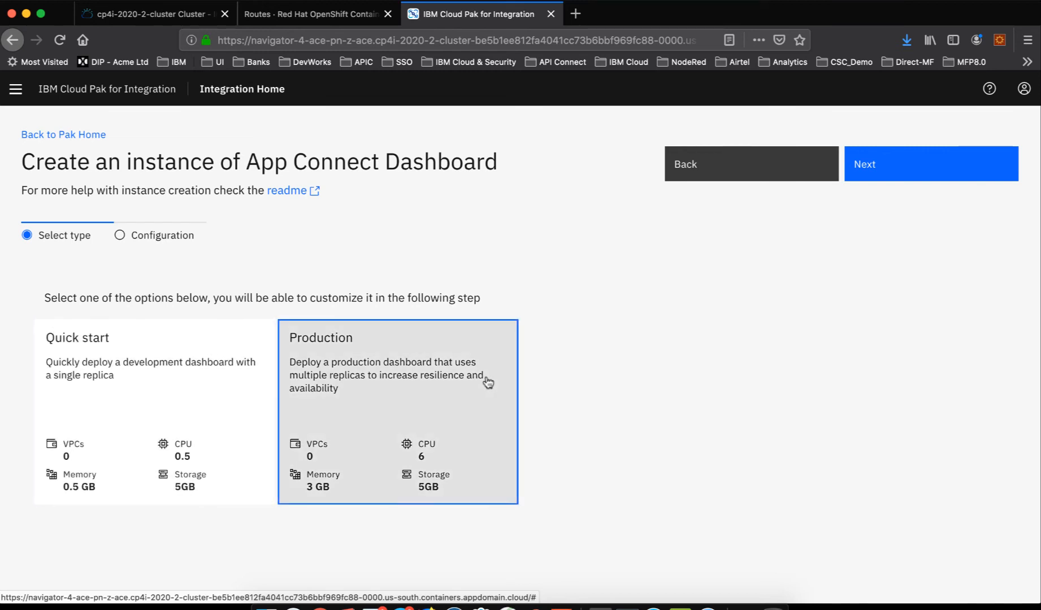
- Choose the Quick start type for the App Connect Dashboard instance and proceed to its configuration form
left_click(171, 386)
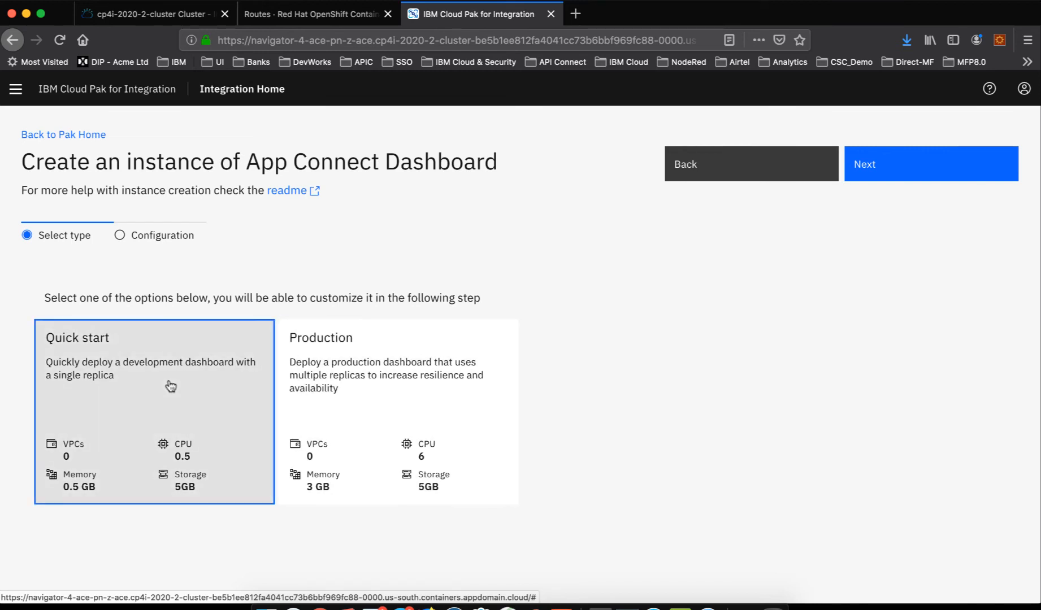
left_click(874, 164)
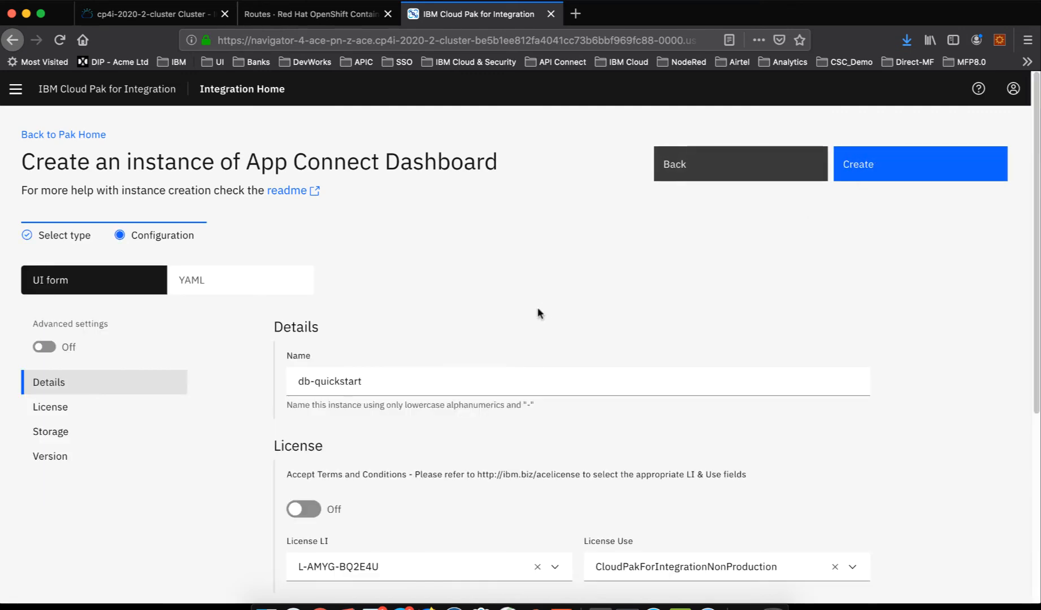
scroll(458, 342, "down", 3)
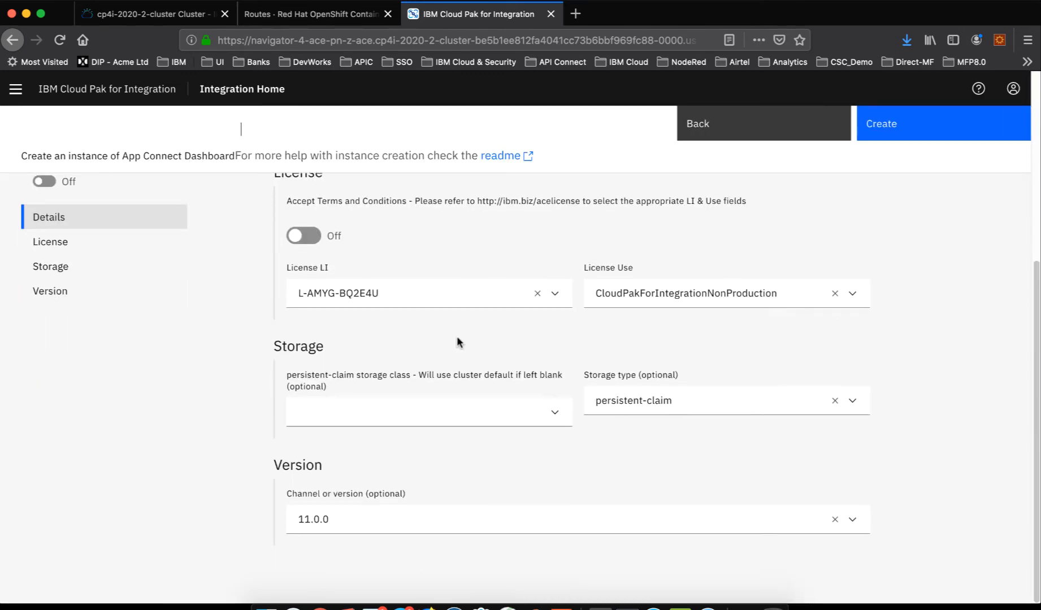
scroll(457, 342, "up", 2)
scroll(458, 342, "down", 5)
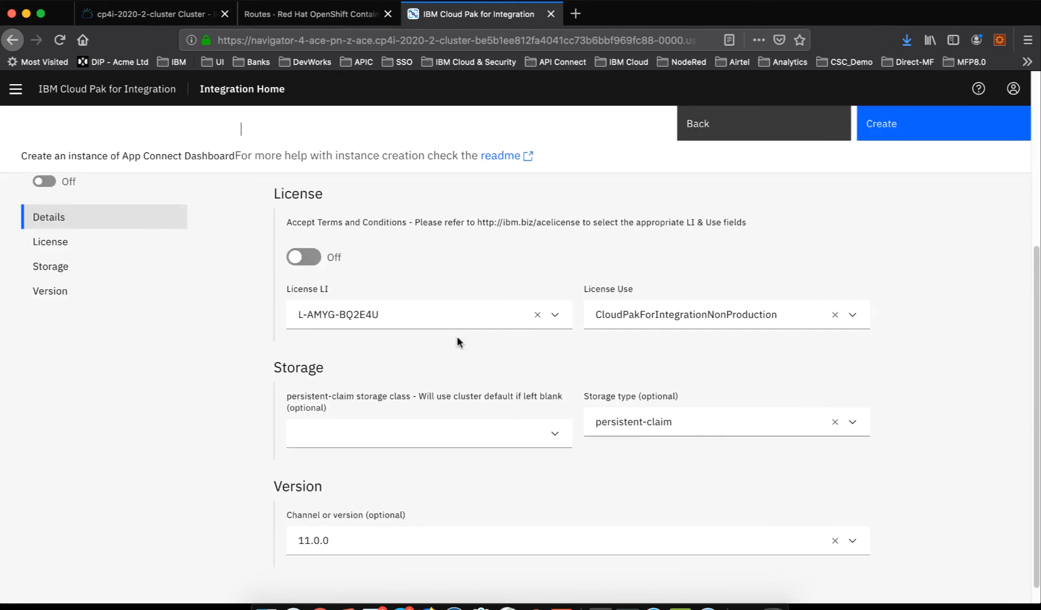
scroll(458, 342, "up", 2)
scroll(456, 335, "up", 2)
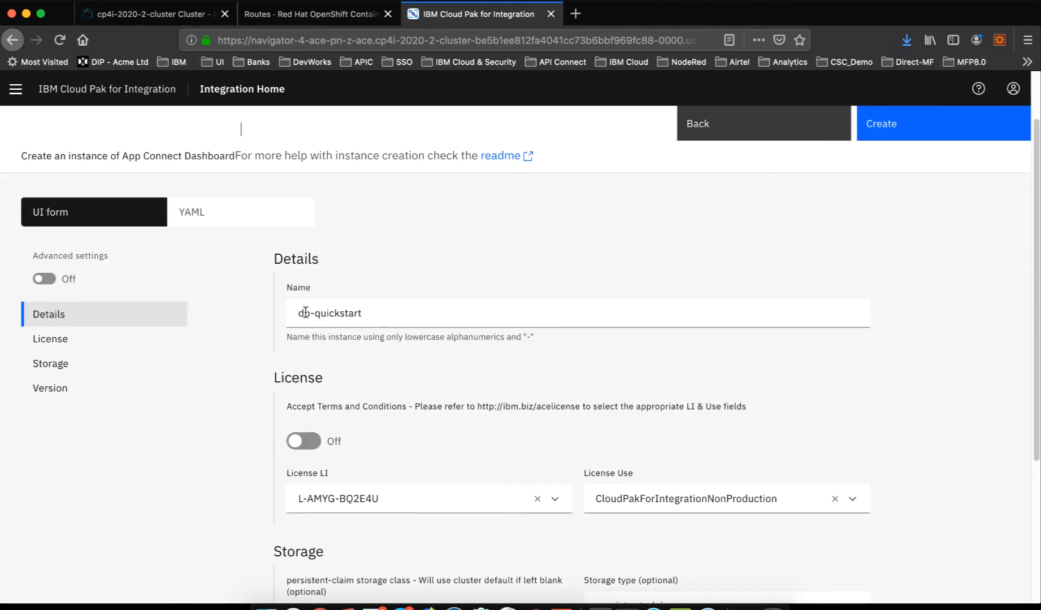
- Name the dashboard instance my-ace-dashboard and accept the license terms and conditions
left_click_drag(301, 313, 401, 307)
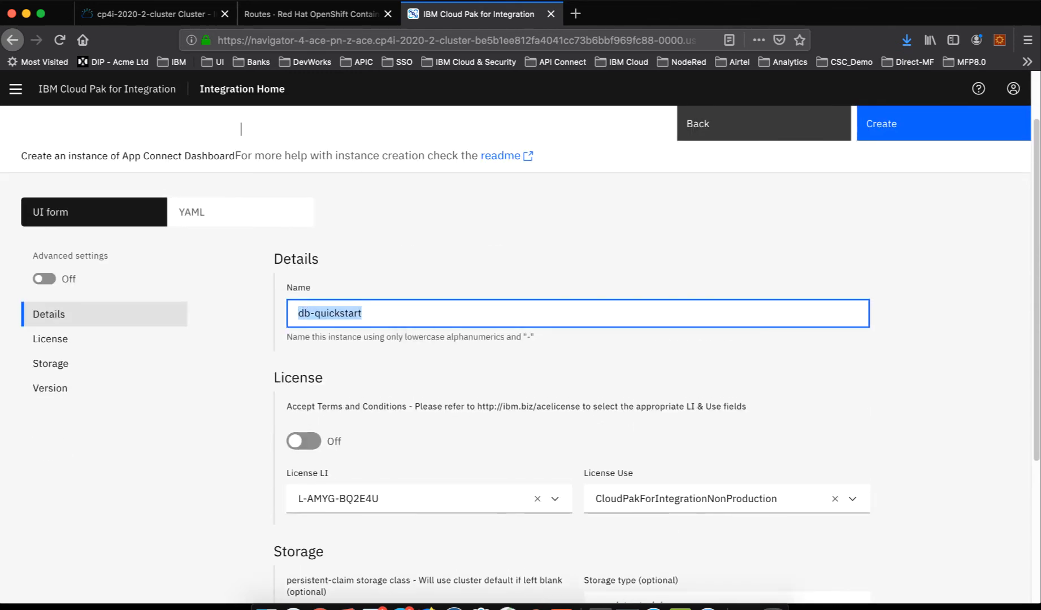
type("my-ace")
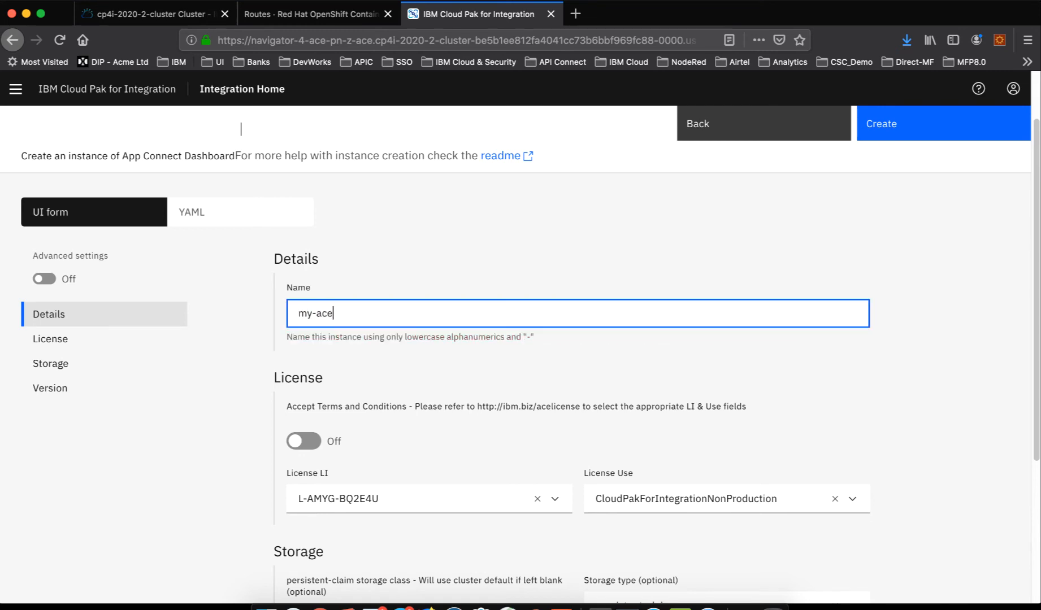
type("-dashboard")
left_click(300, 442)
- Review the form's license and storage settings against the sample Dashboard YAML in the App Connect Dashboard reference, focusing on the storage class
scroll(481, 421, "down", 4)
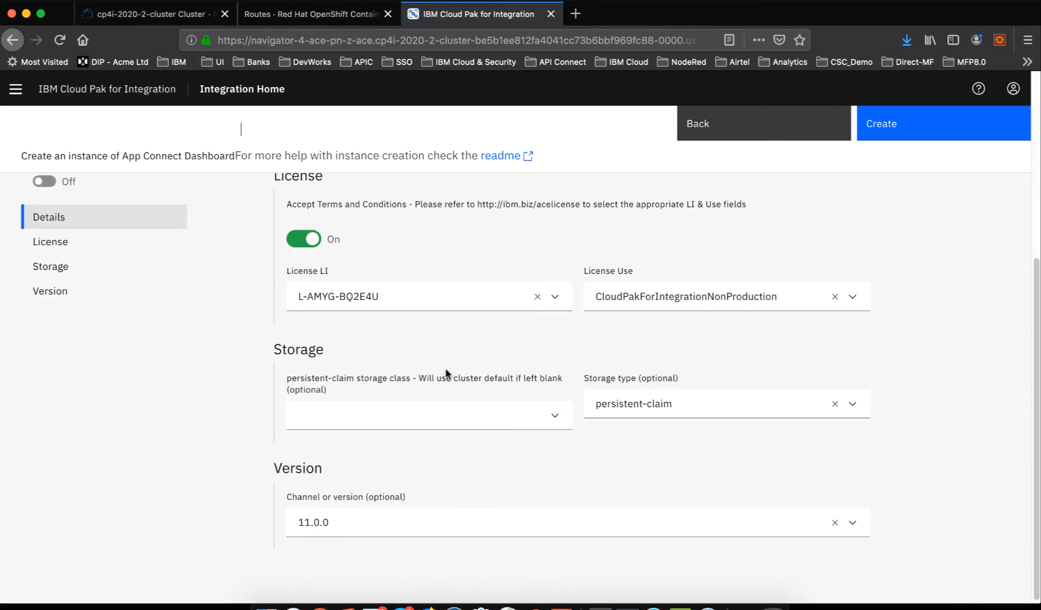
scroll(613, 466, "down", 1)
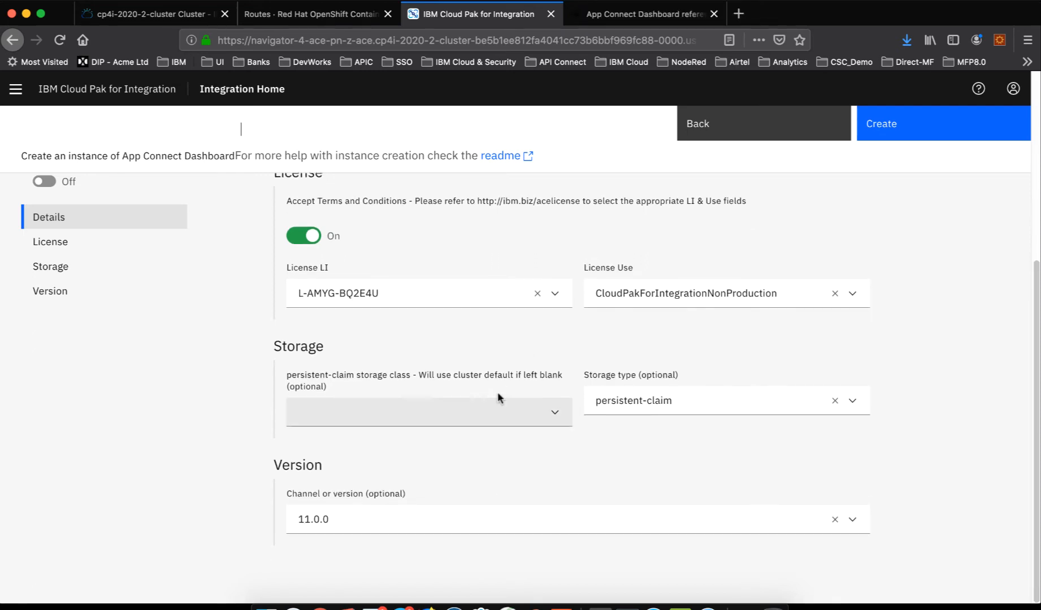
scroll(498, 395, "up", 3)
scroll(498, 394, "down", 3)
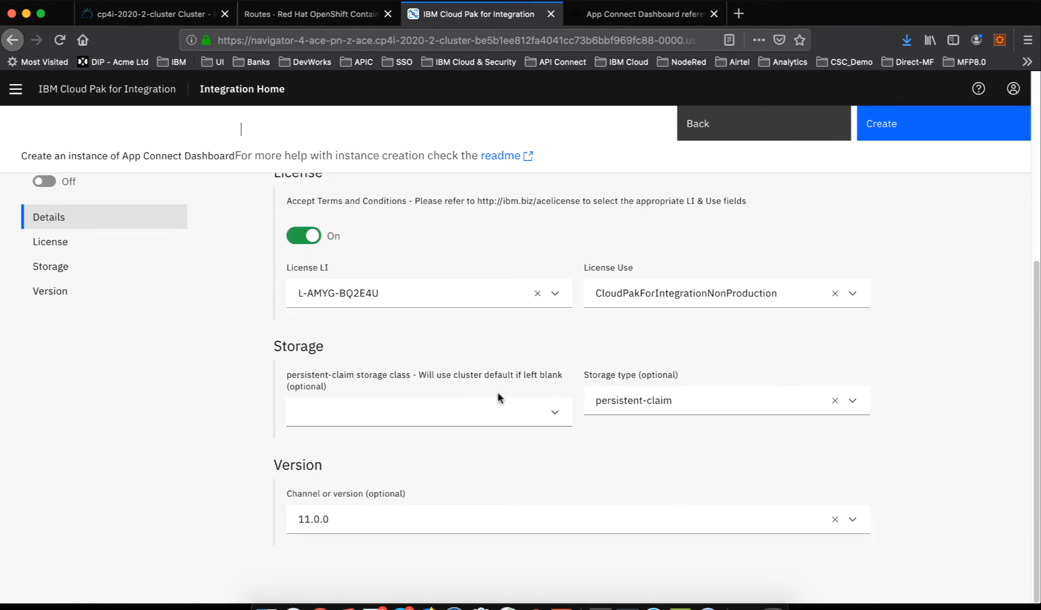
scroll(498, 395, "up", 1)
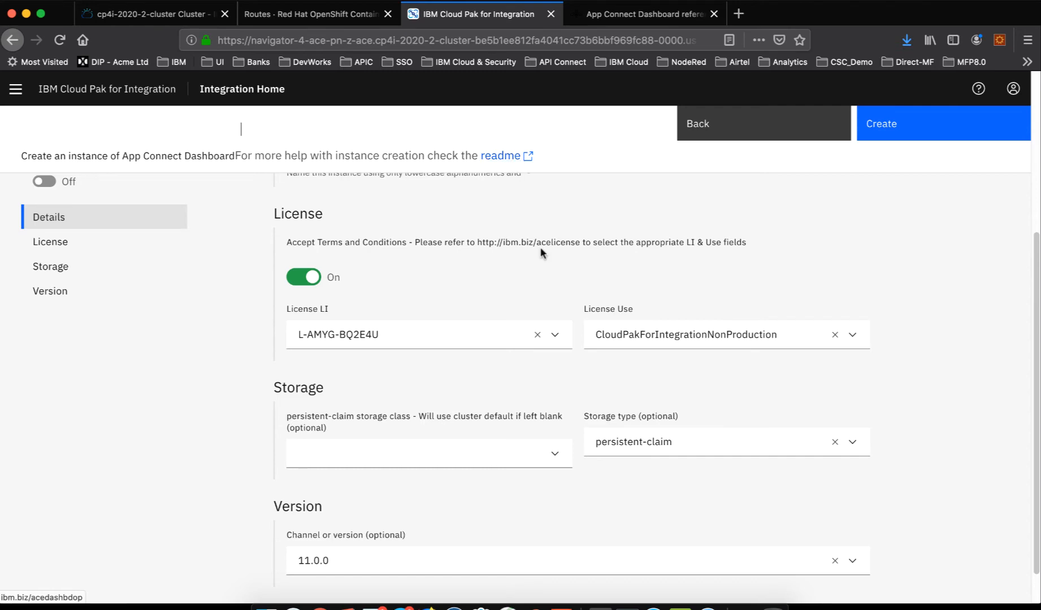
scroll(541, 251, "up", 3)
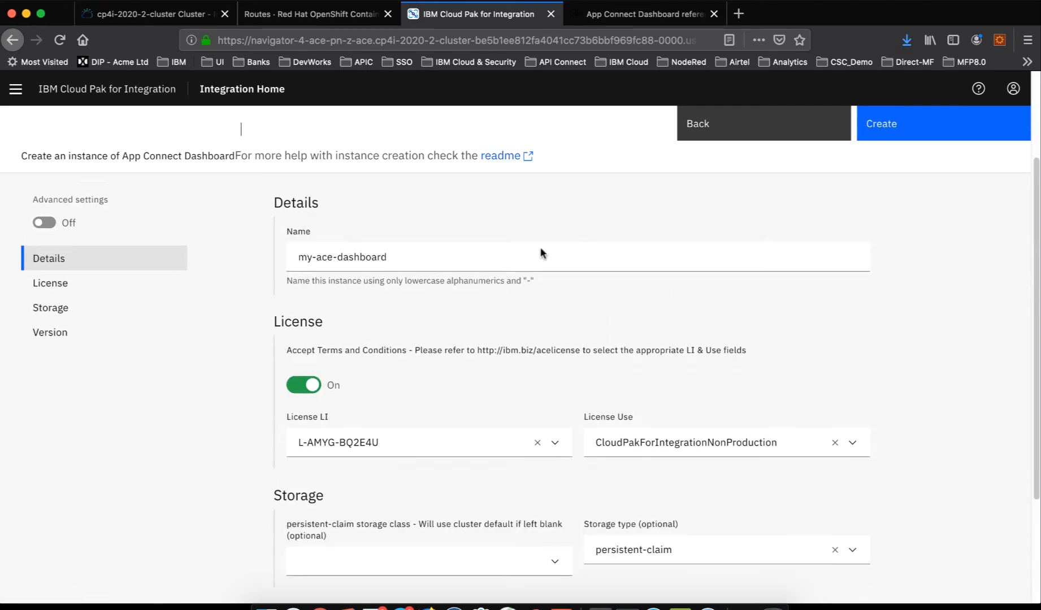
left_click(609, 20)
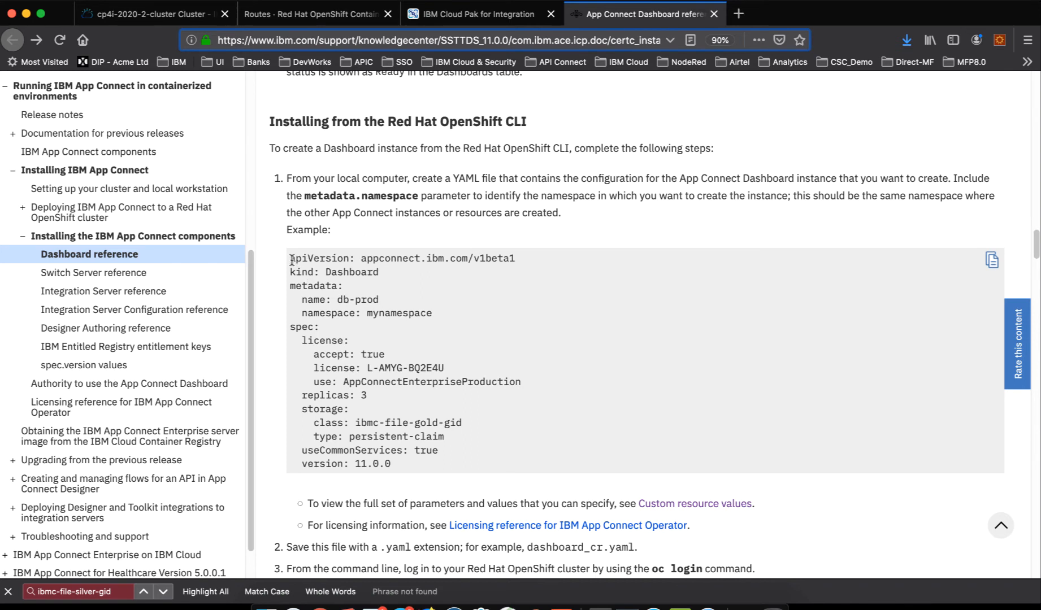
left_click_drag(291, 260, 436, 376)
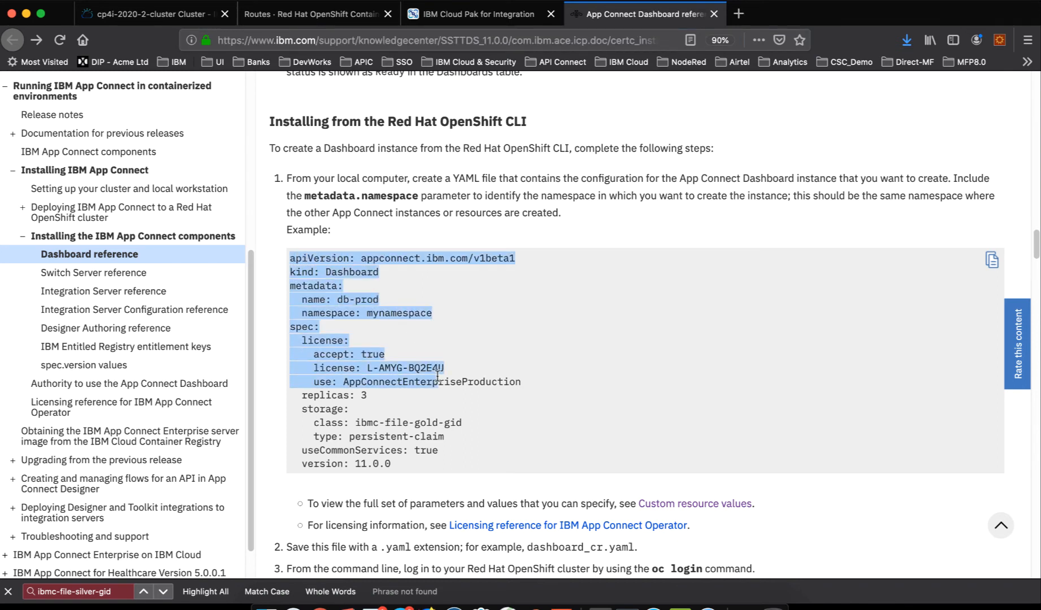
left_click(389, 281)
double_click(358, 272)
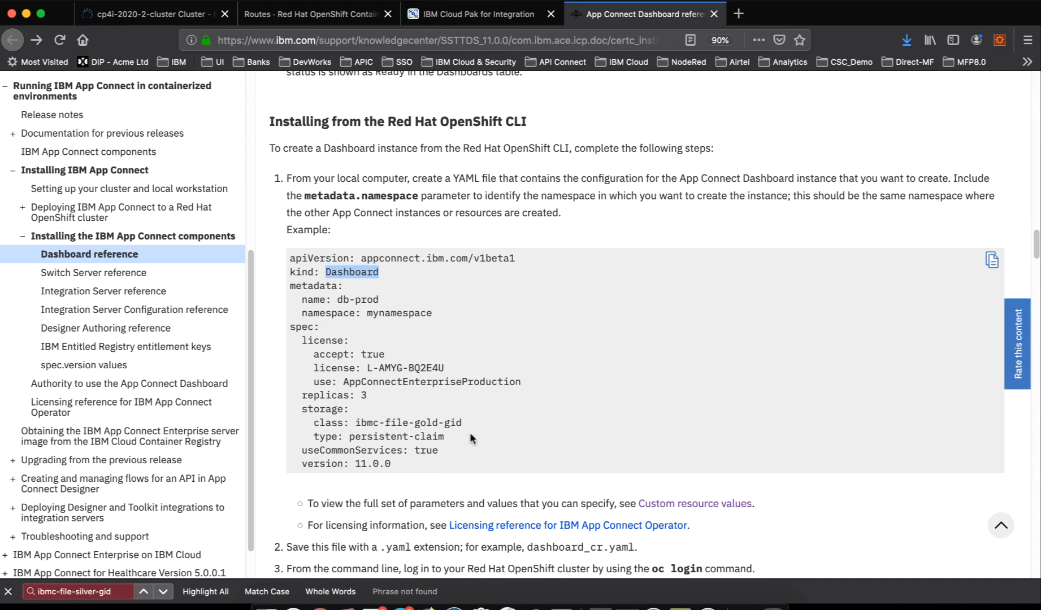
double_click(363, 424)
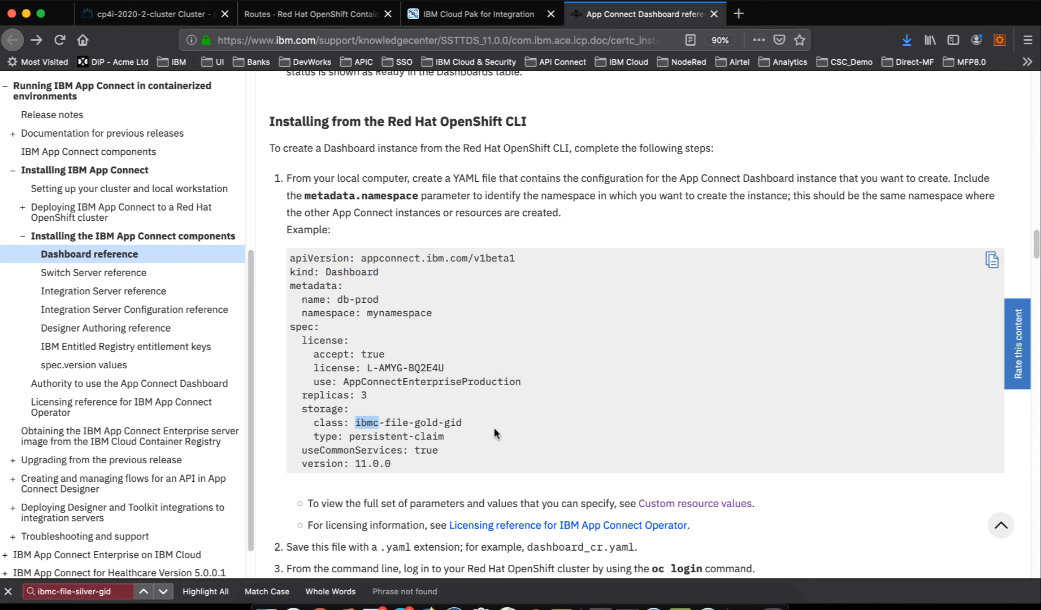
left_click(461, 423, "shift")
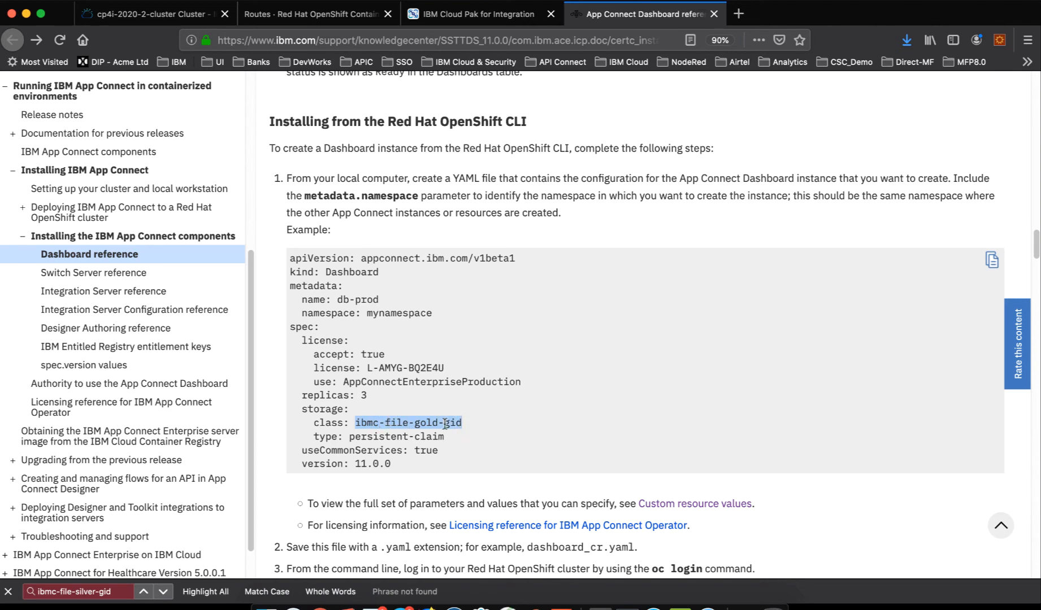
- Switch to the terminal and locate ibmc-file-silver-gid in the cluster's storage class listing
left_click(609, 600)
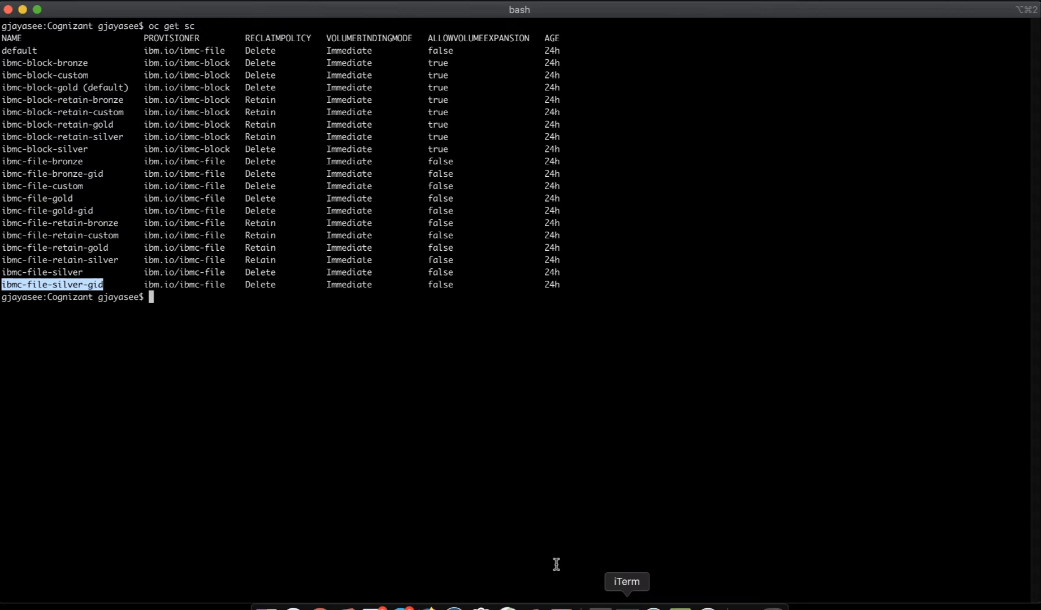
left_click(297, 364)
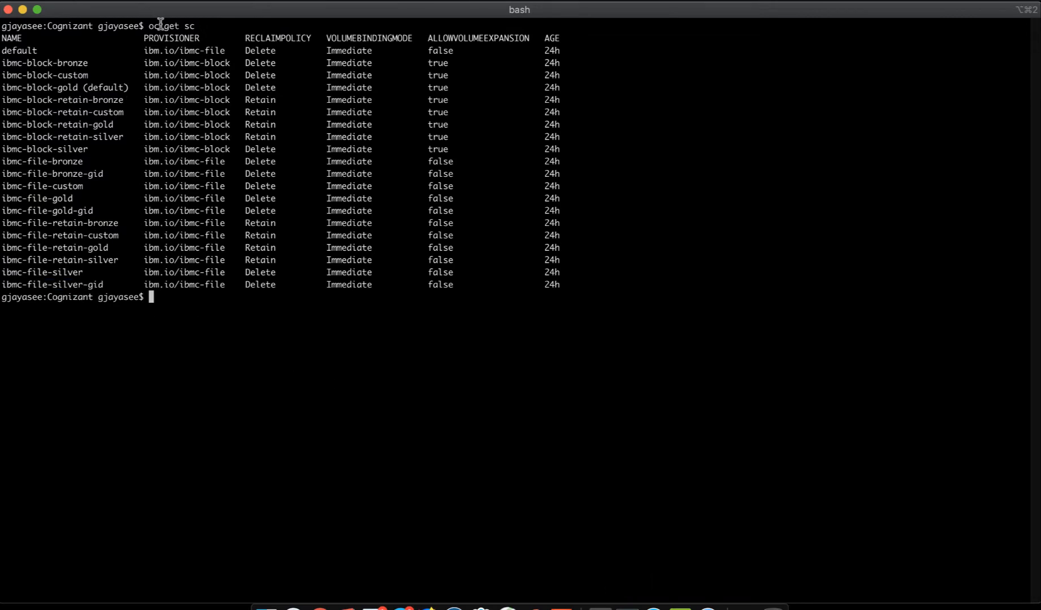
triple_click(11, 286)
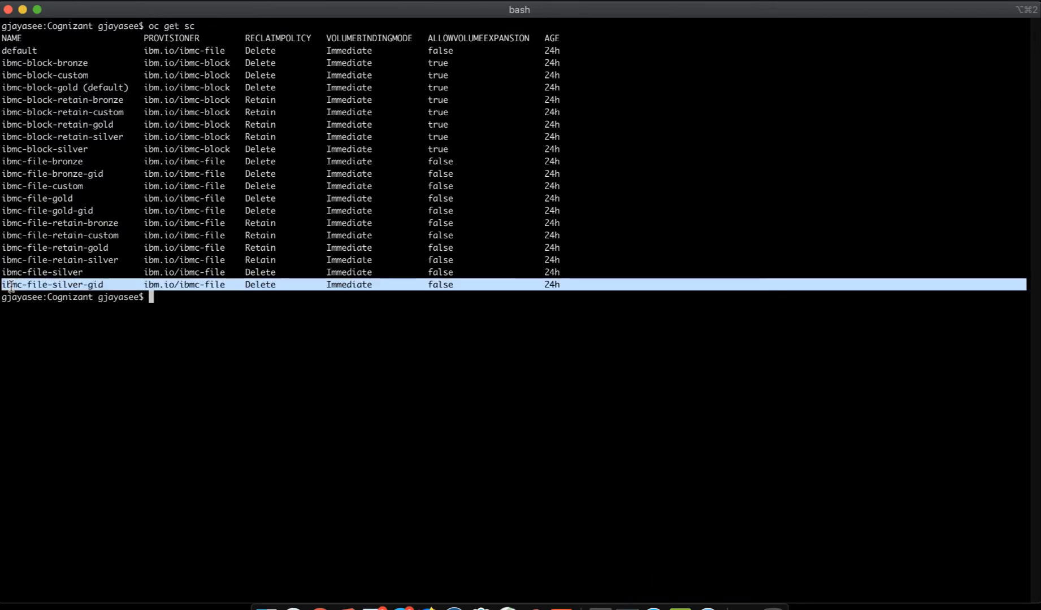
double_click(12, 286)
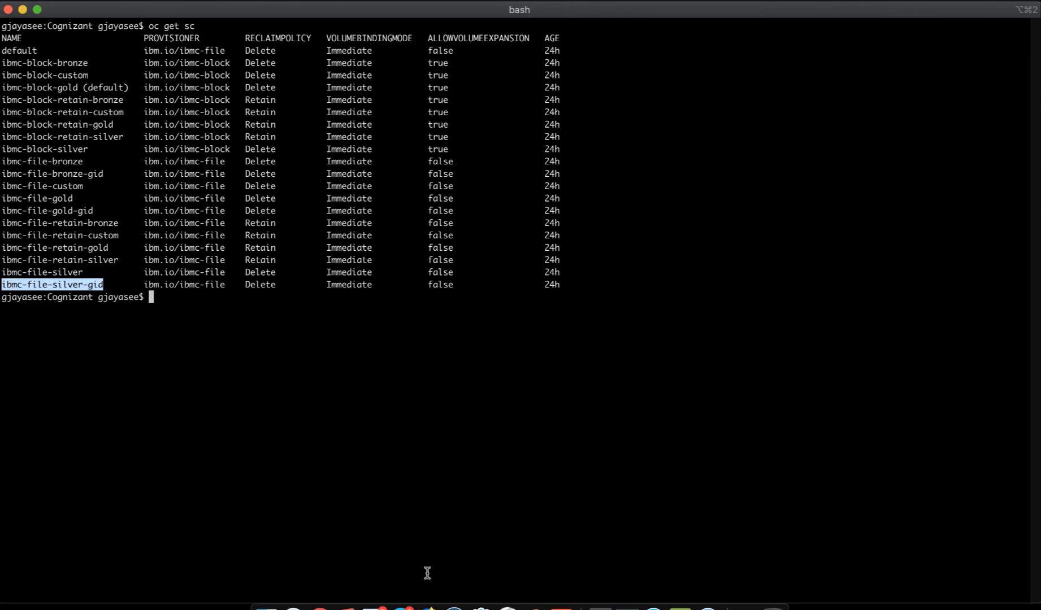
- Switch back to the browser and set the dashboard instance's persistent-claim storage class to ibmc-file-silver-gid
left_click(429, 607)
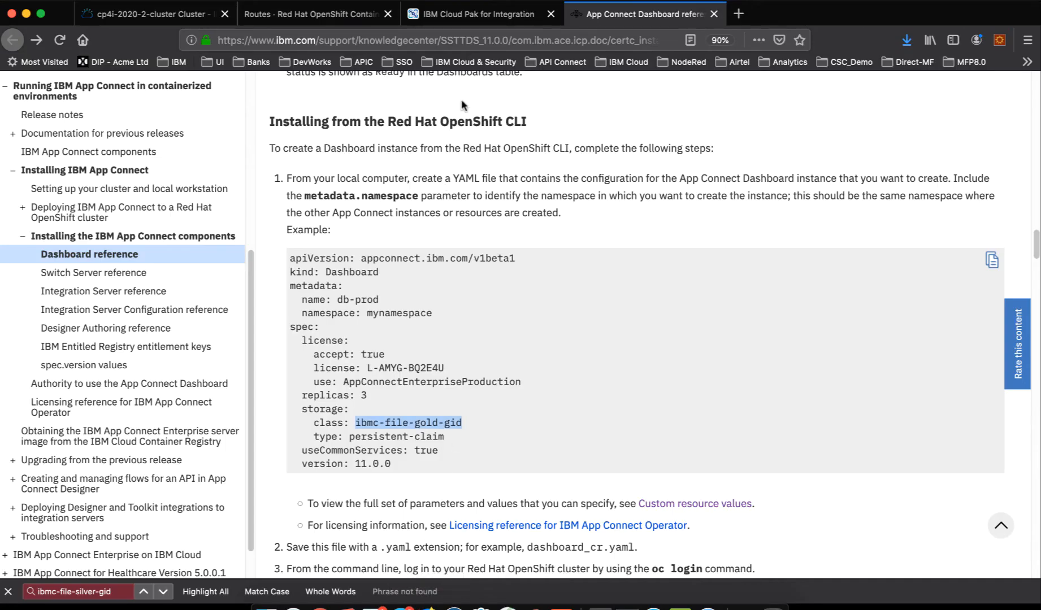
left_click(430, 22)
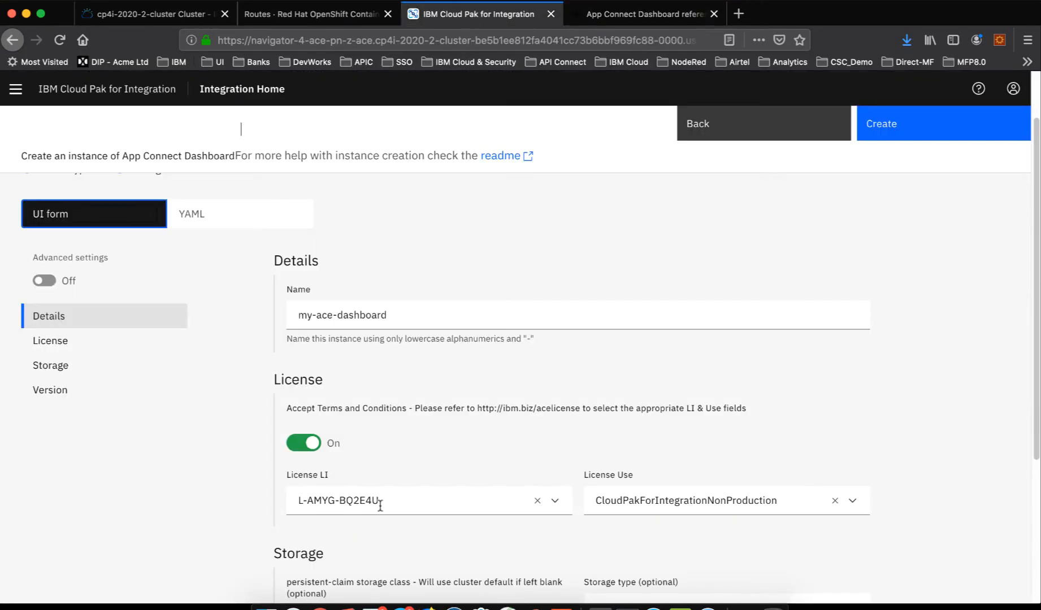
scroll(378, 505, "down", 3)
left_click(377, 462)
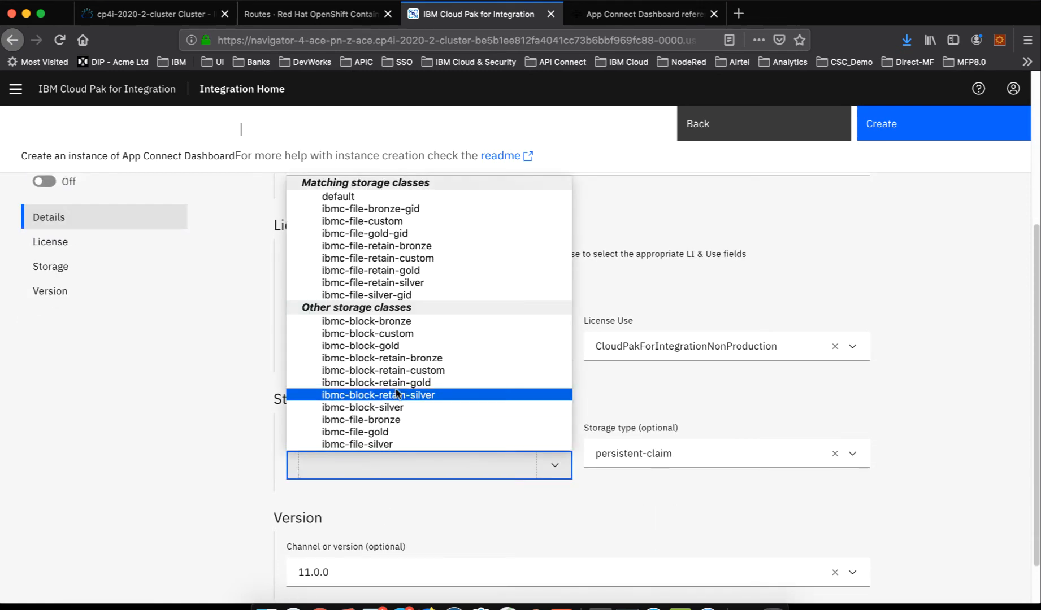
left_click(394, 295)
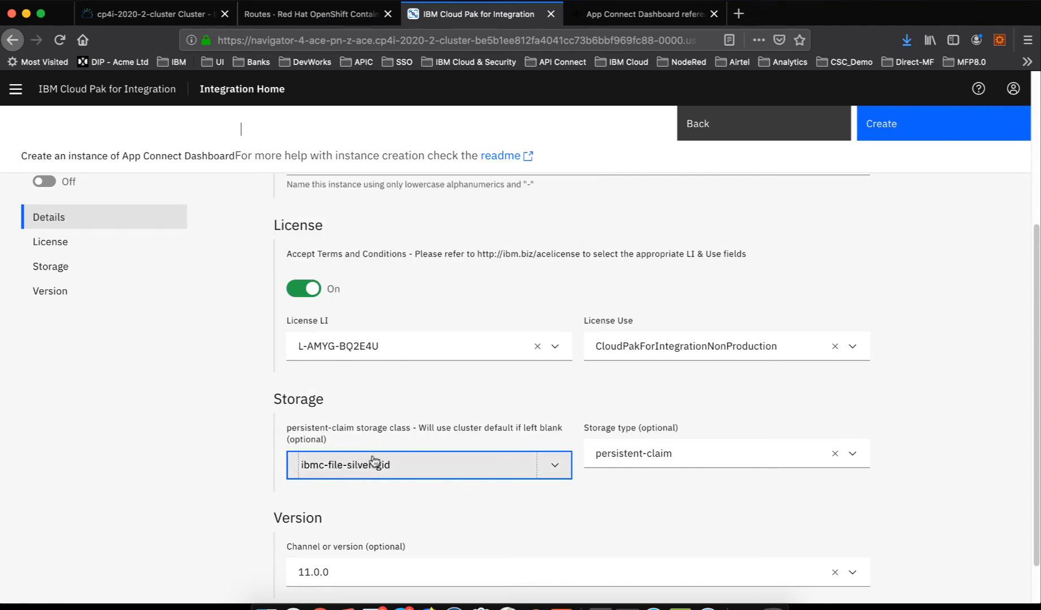
- Recheck the Dashboard reference and the completed configuration form, and create the my-ace-dashboard instance
left_click(656, 16)
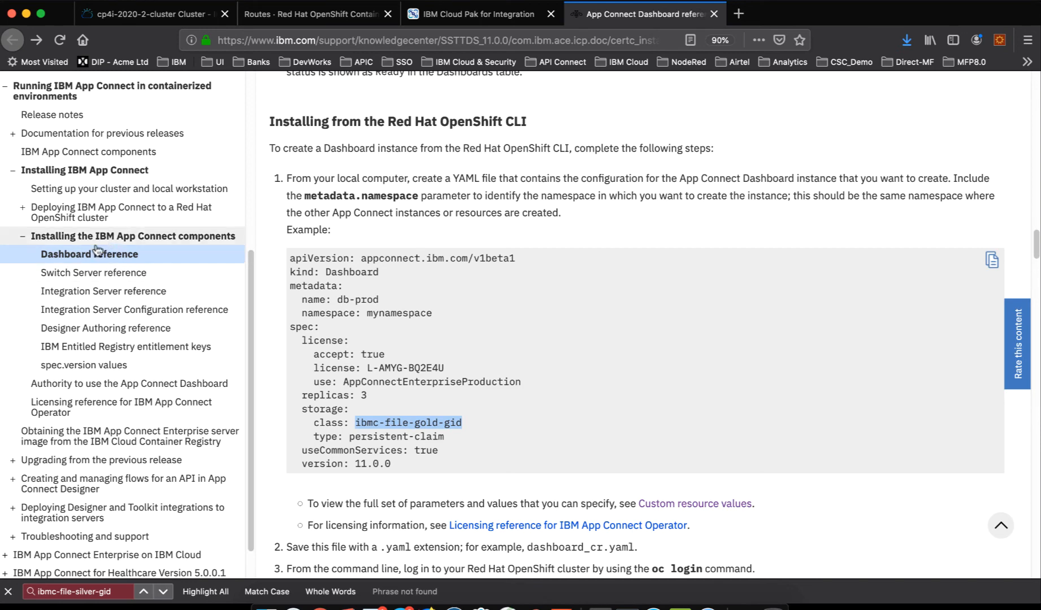
left_click(462, 17)
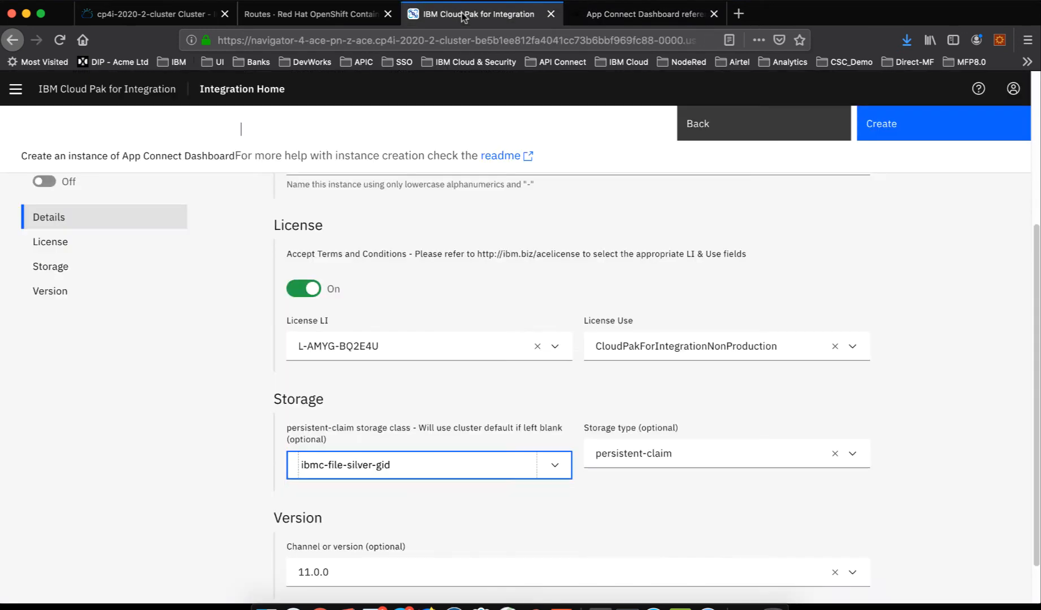
scroll(523, 317, "up", 2)
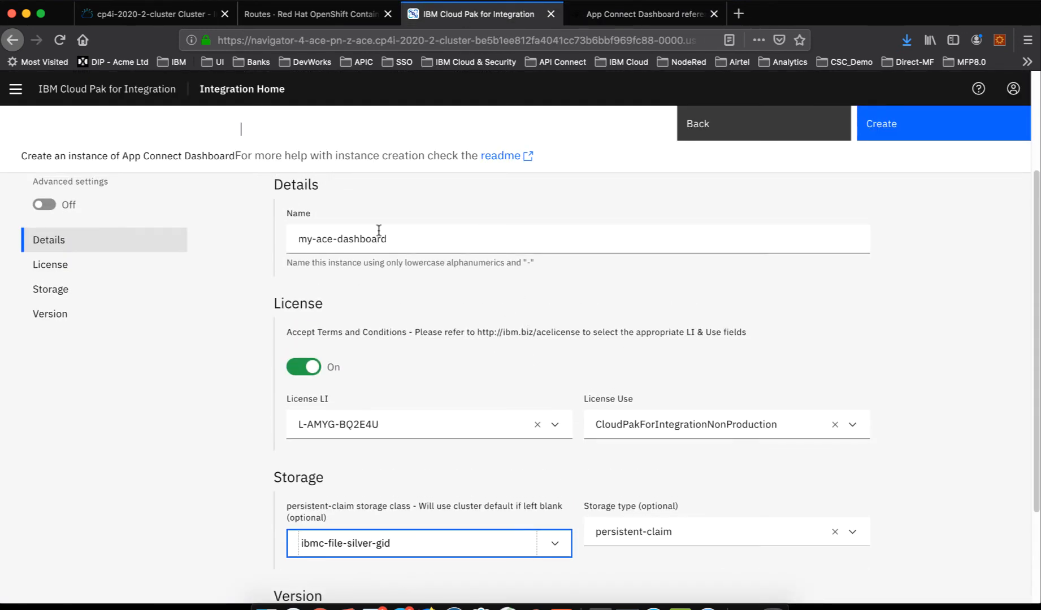
scroll(426, 408, "down", 3)
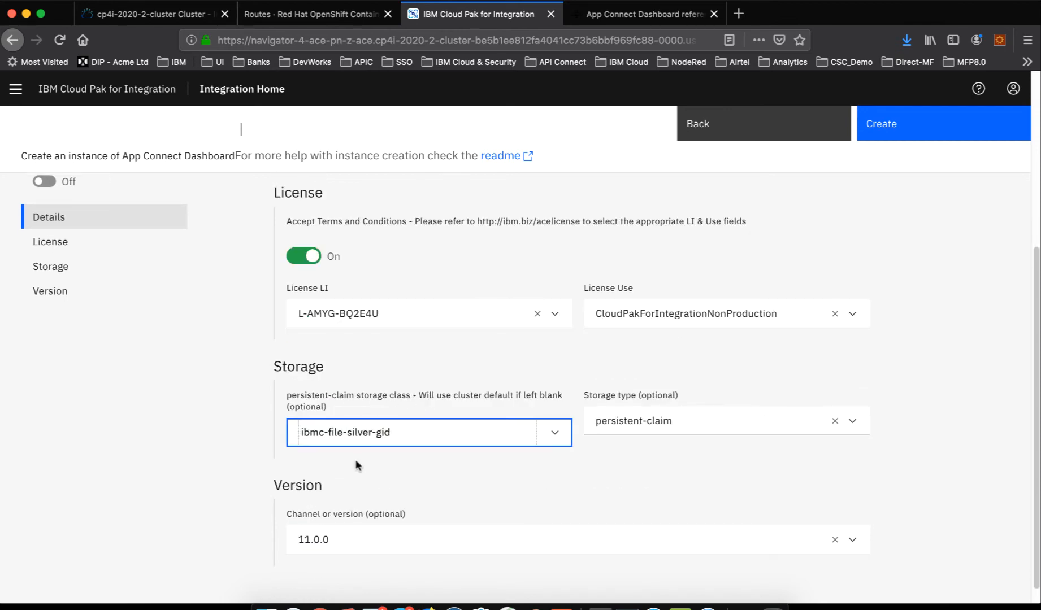
scroll(161, 344, "up", 5)
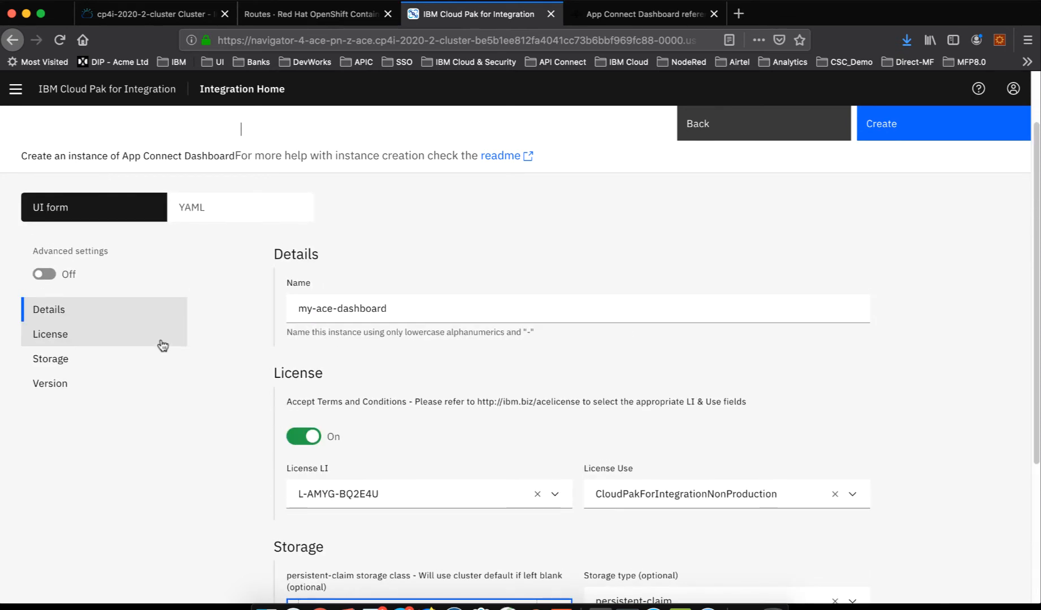
scroll(482, 317, "up", 2)
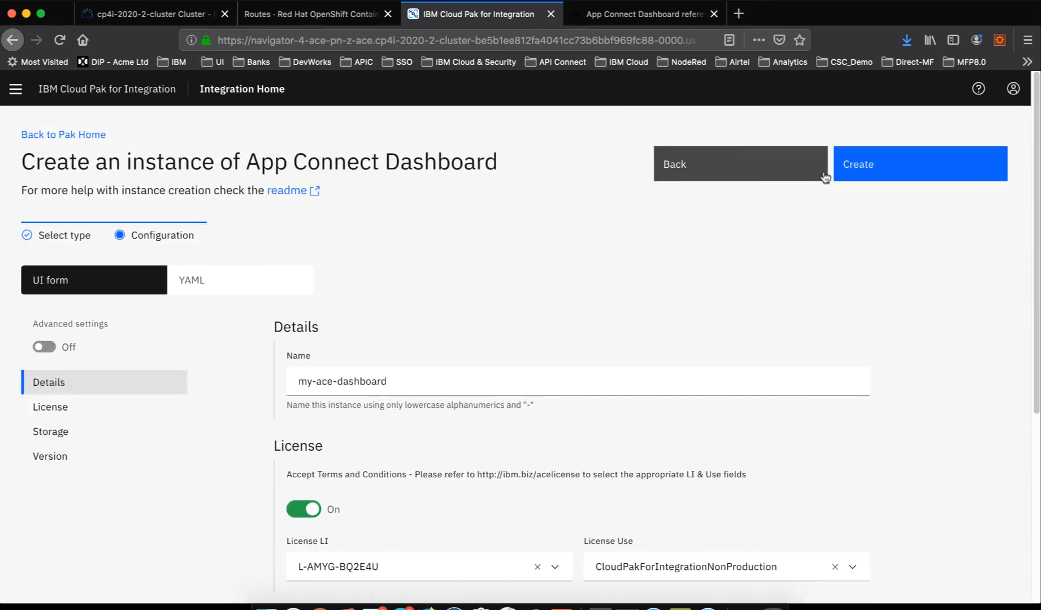
left_click(860, 168)
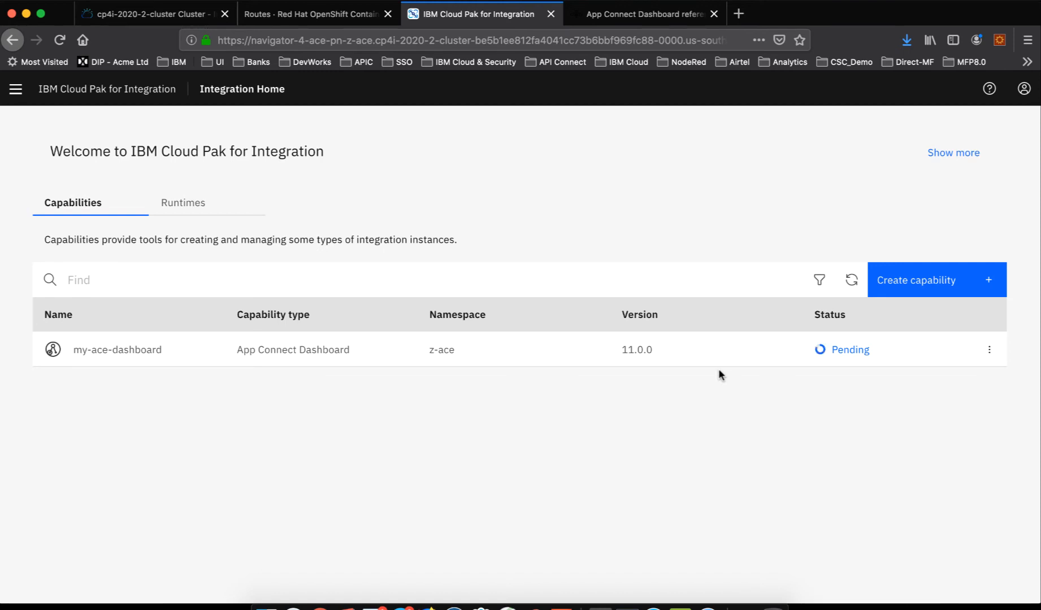
- Open the details of the installed IBM App Connect operator in the OpenShift console for project z-ace
left_click(330, 14)
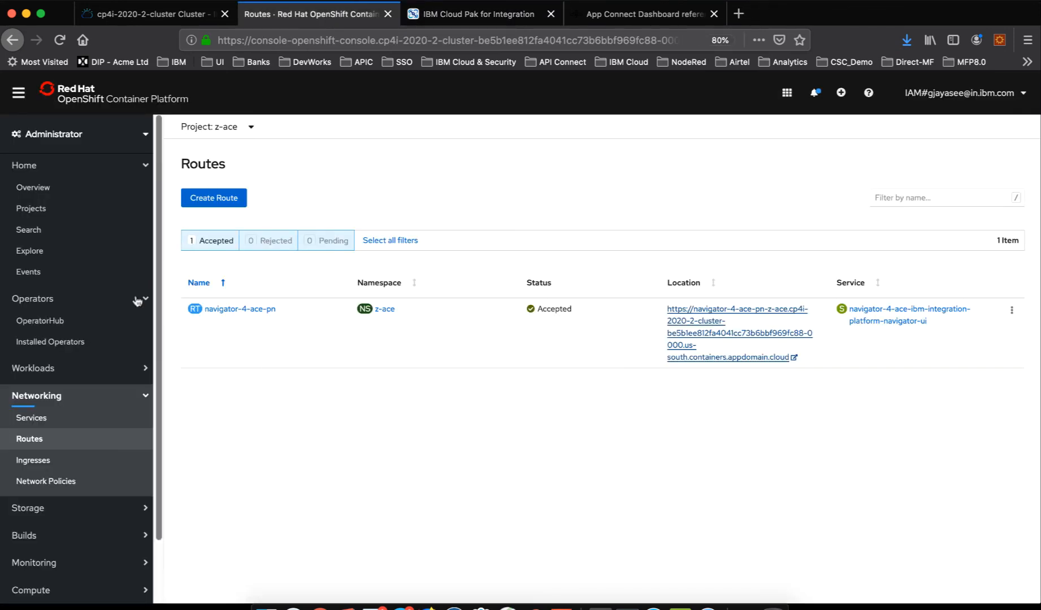
left_click(63, 342)
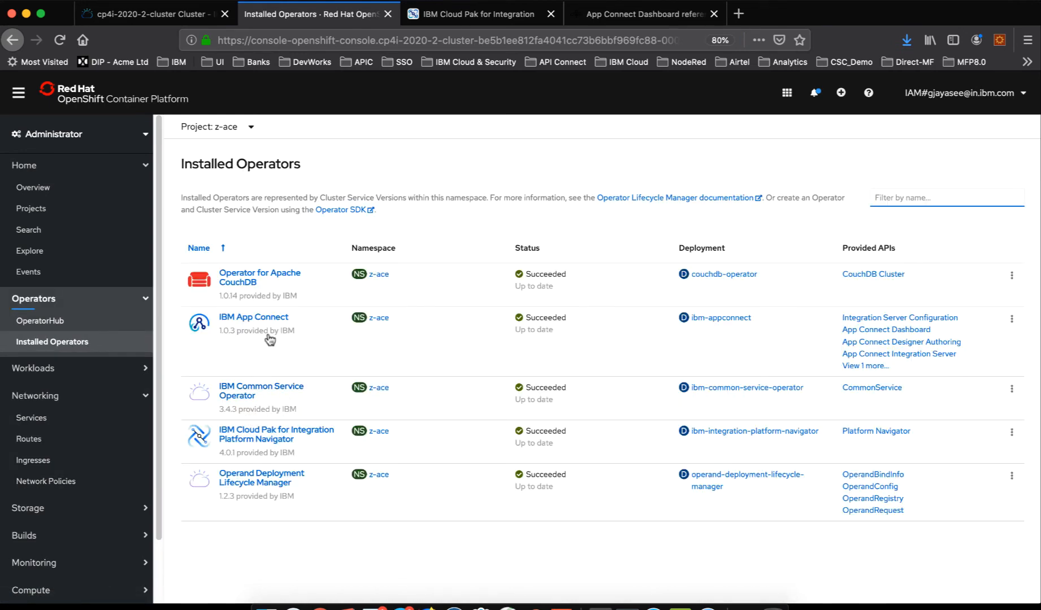
left_click(265, 318)
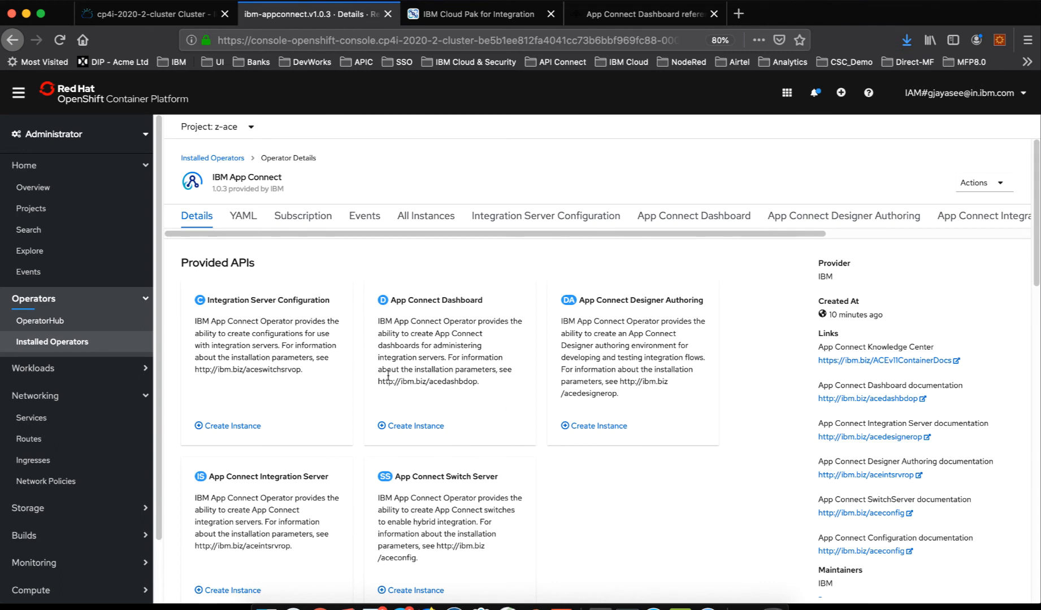
- Check all instances and the dashboards of the IBM App Connect operator, and open the YAML definition for creating a dashboard
left_click(438, 218)
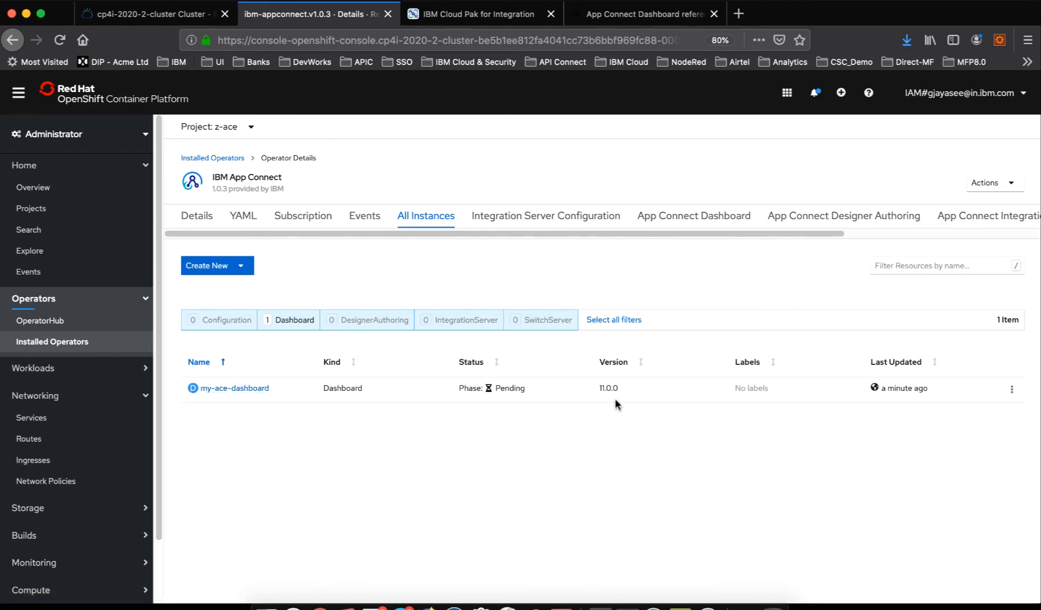
left_click(243, 265)
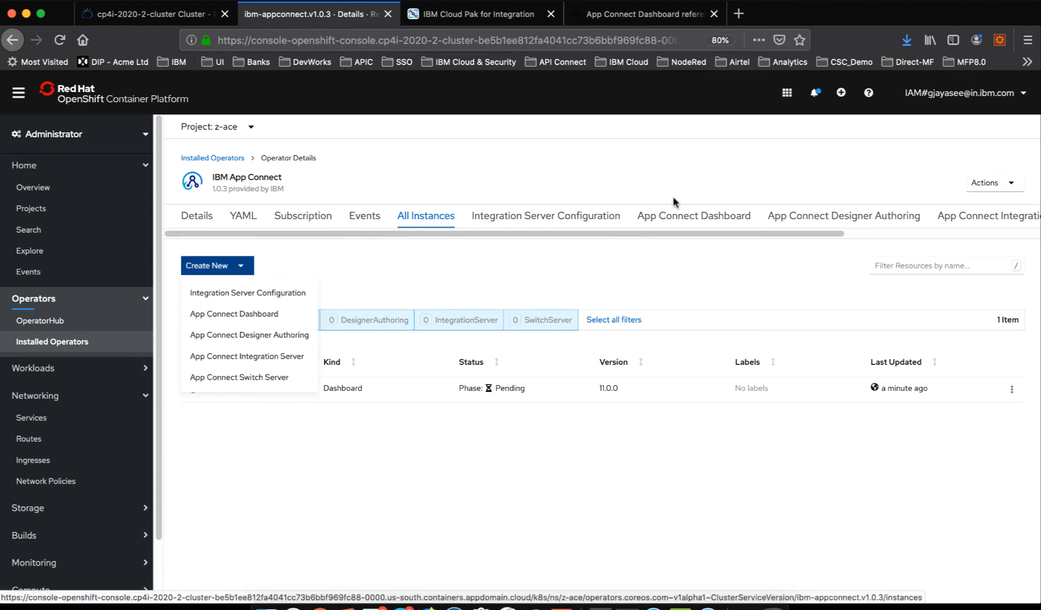
left_click(710, 221)
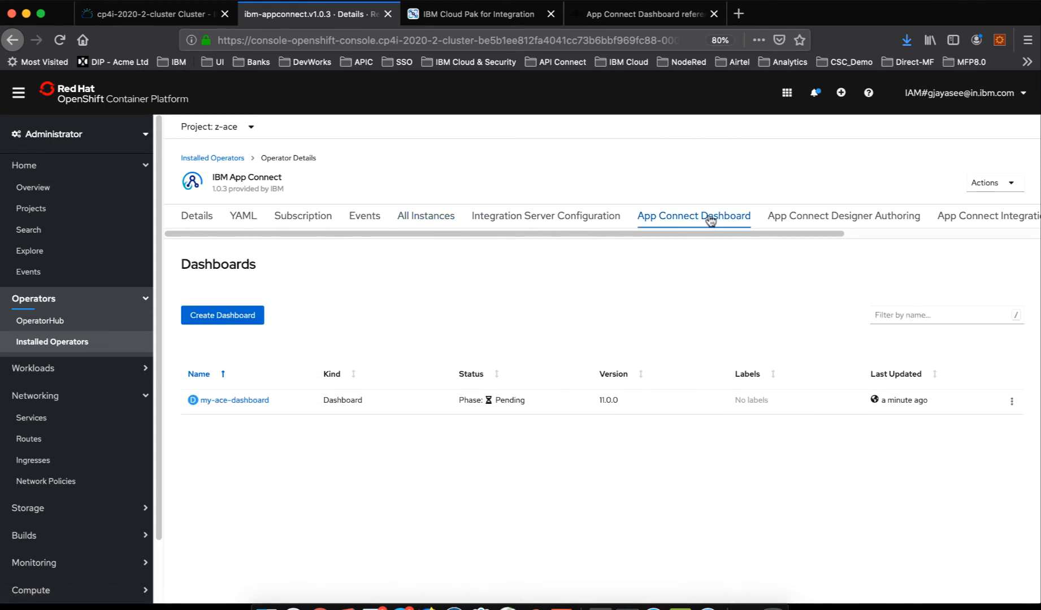
left_click(240, 317)
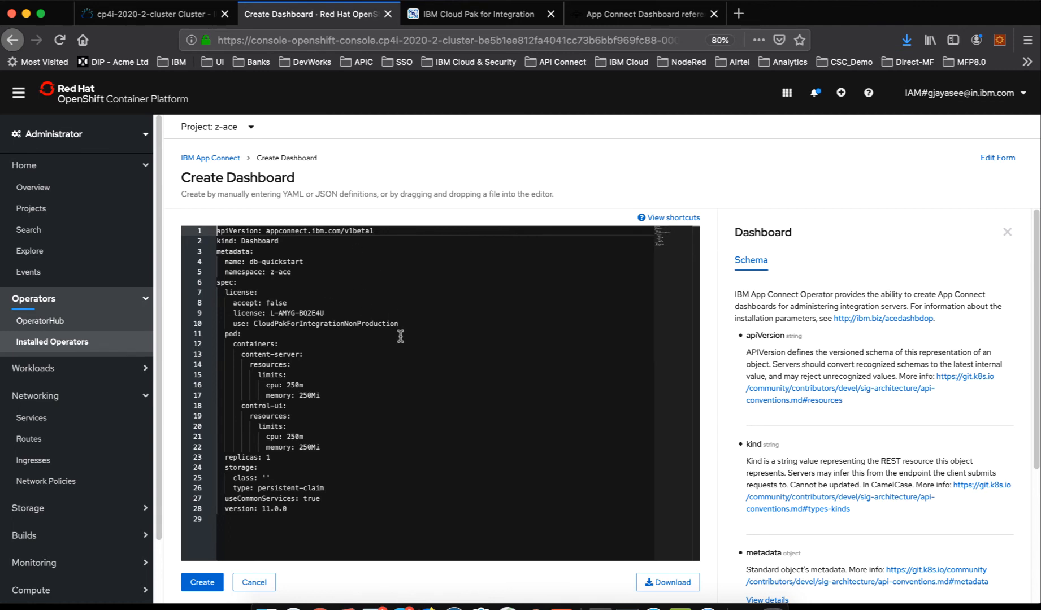
- Locate the storage class setting in the dashboard YAML and compare it with the Dashboard reference and the Platform Navigator
left_click(266, 477)
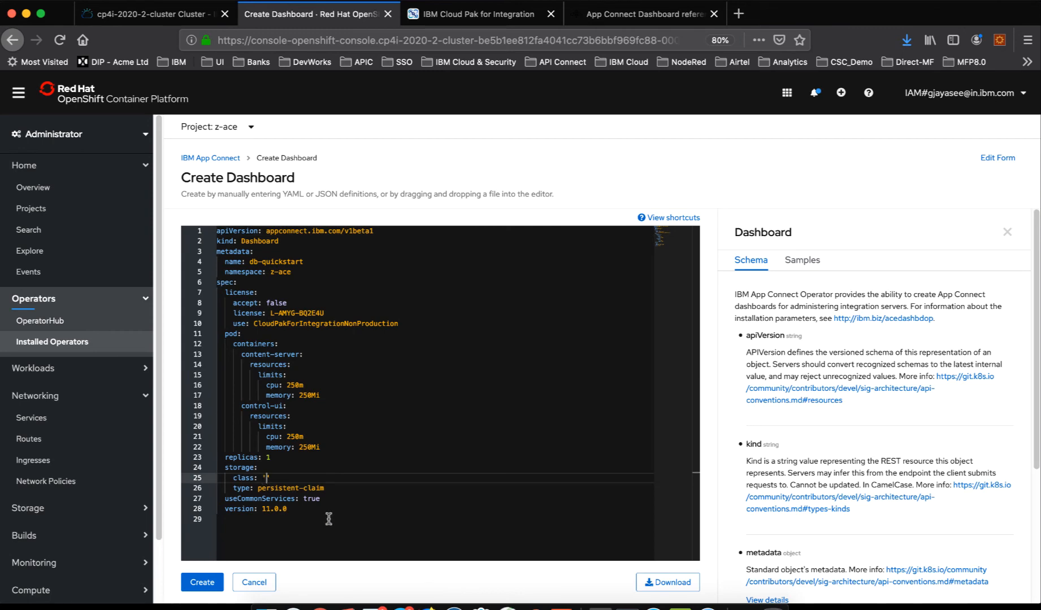
left_click(619, 16)
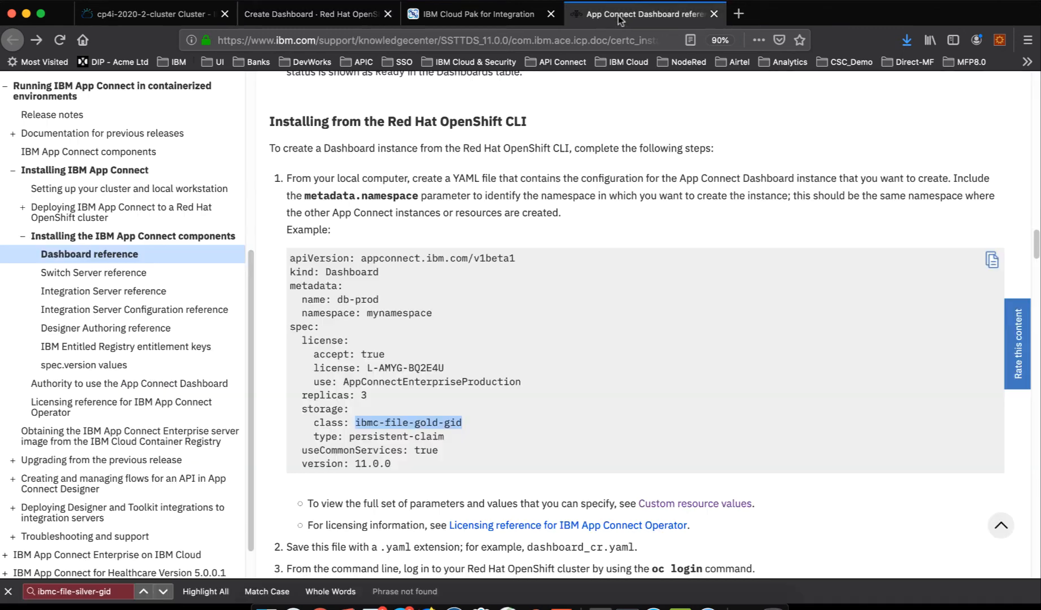
left_click(484, 16)
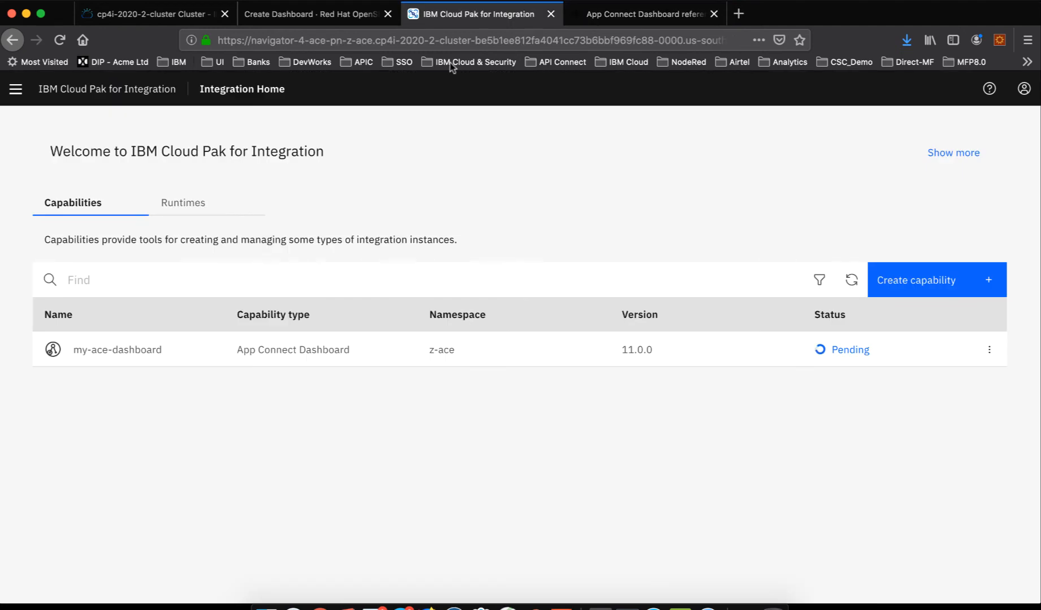
left_click(316, 16)
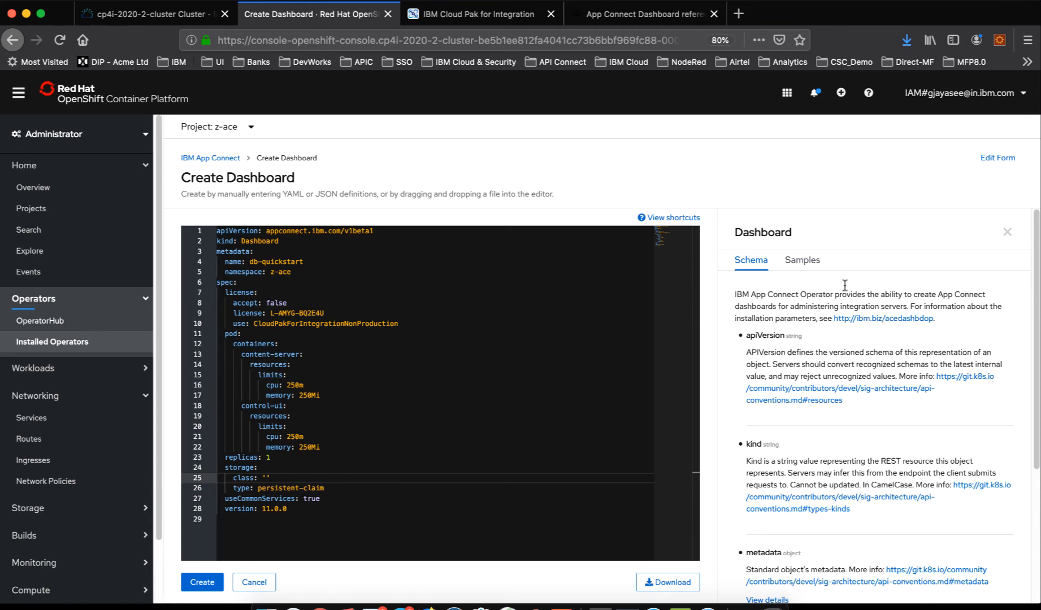
- Examine the Dashboard schema and the sample definitions for production and development, and return to the installed operators list
scroll(778, 366, "down", 2)
scroll(778, 366, "down", 1)
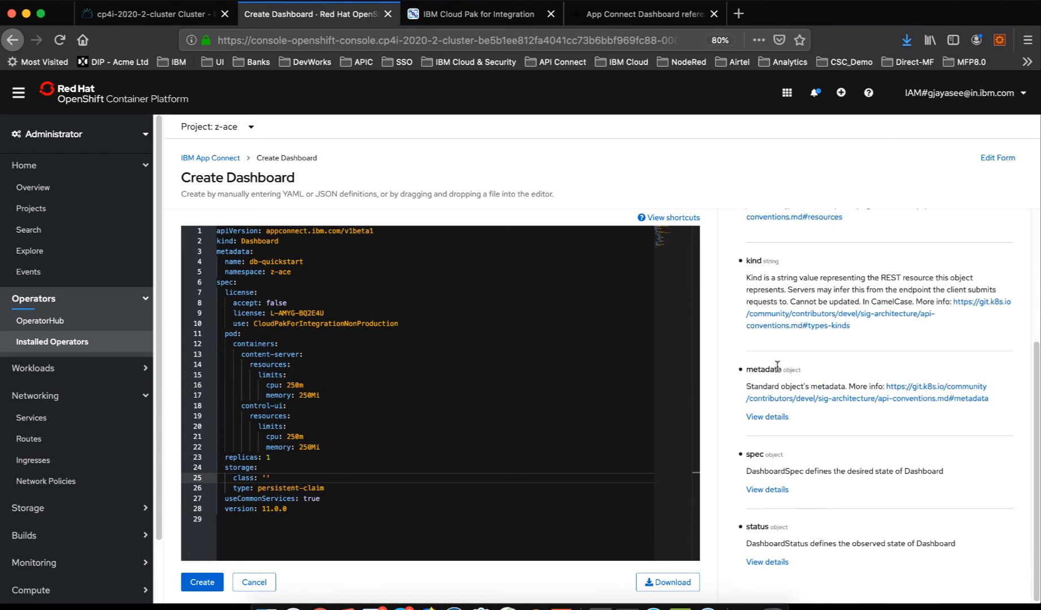
scroll(798, 458, "up", 1)
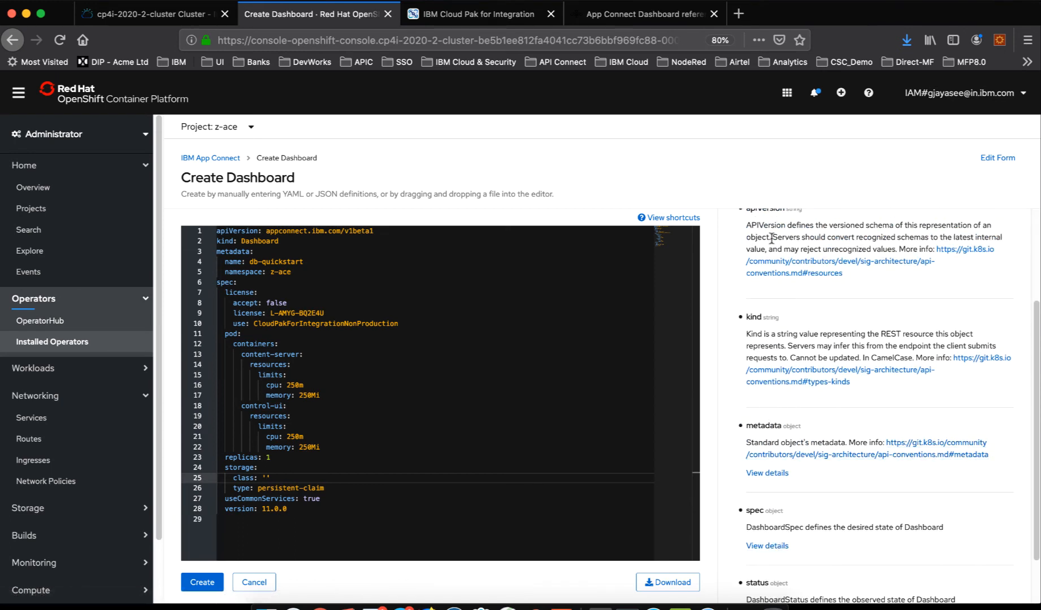
scroll(804, 301, "up", 2)
left_click(807, 261)
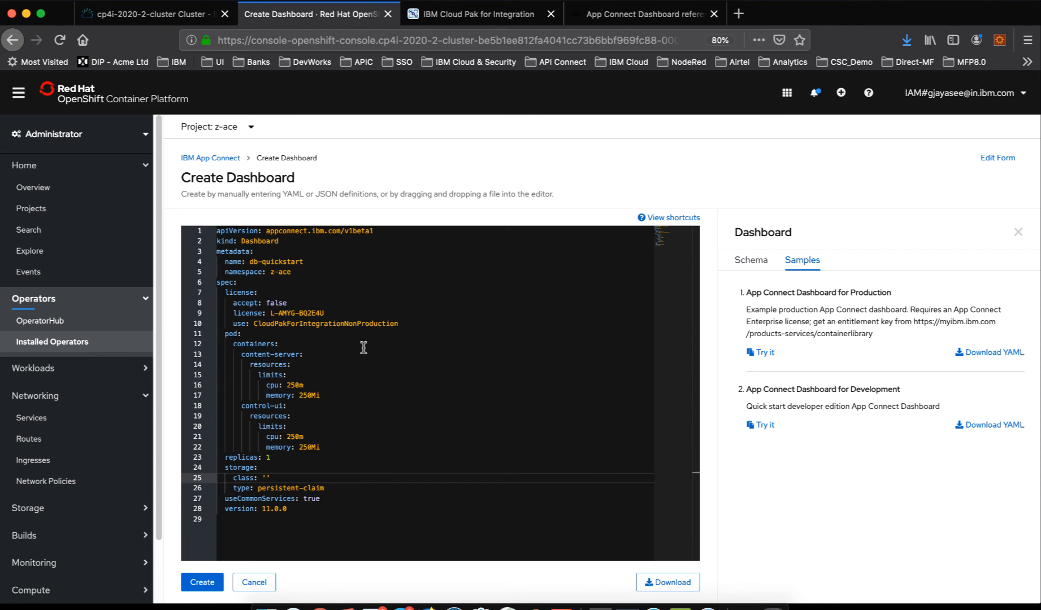
left_click(47, 342)
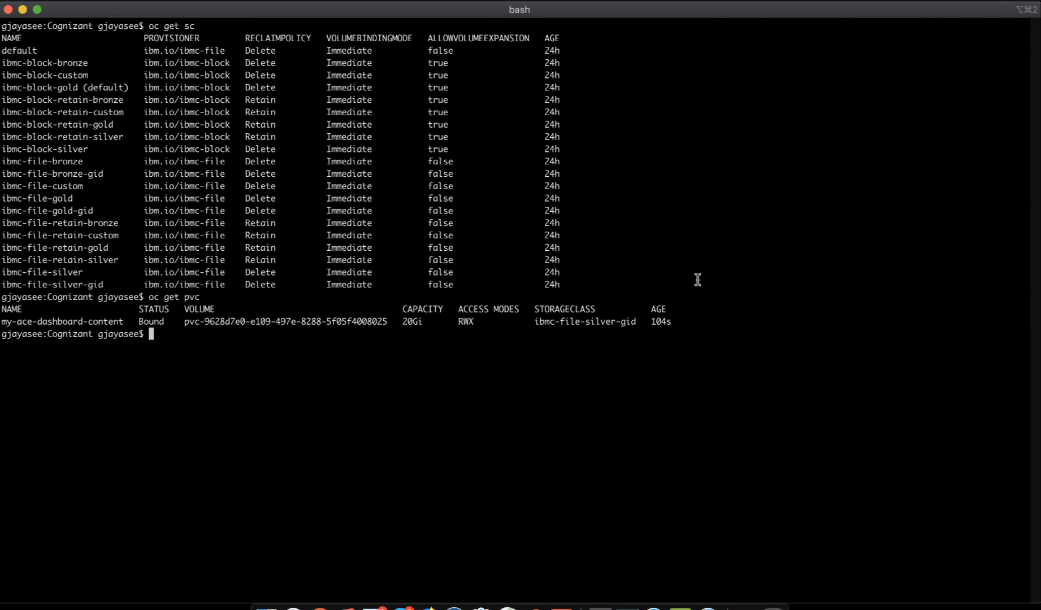
- Return to the Cloud Pak for Integration home page and inspect the status conditions of my-ace-dashboard
key("super+Tab")
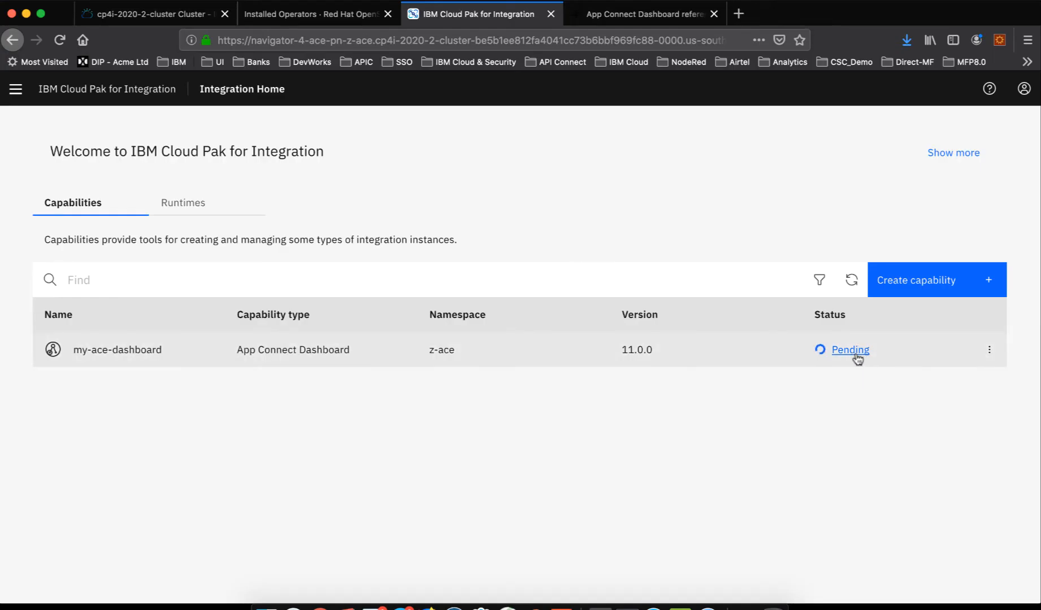
left_click(850, 350)
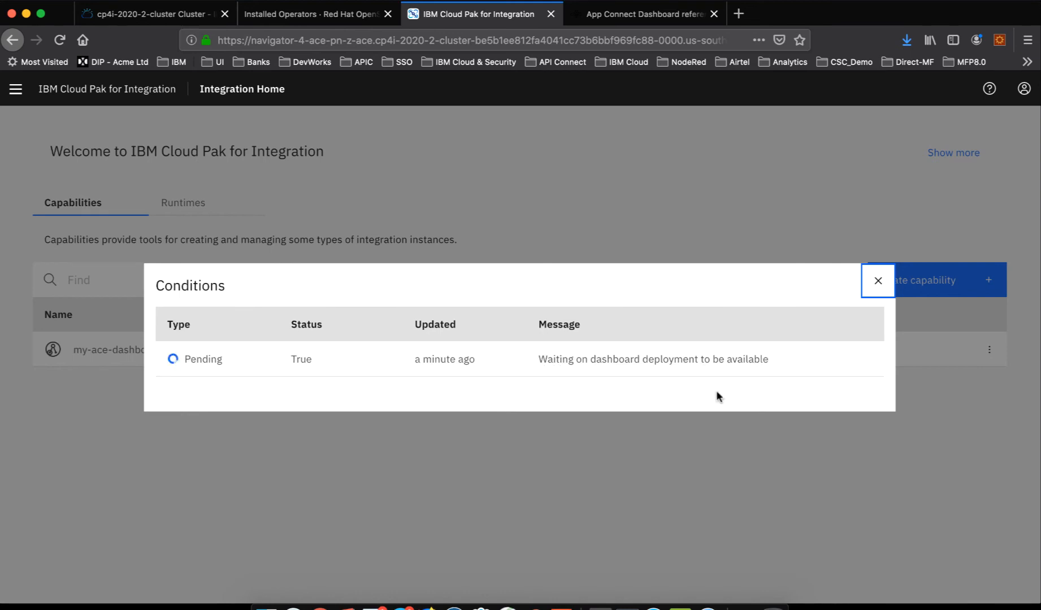
left_click(876, 287)
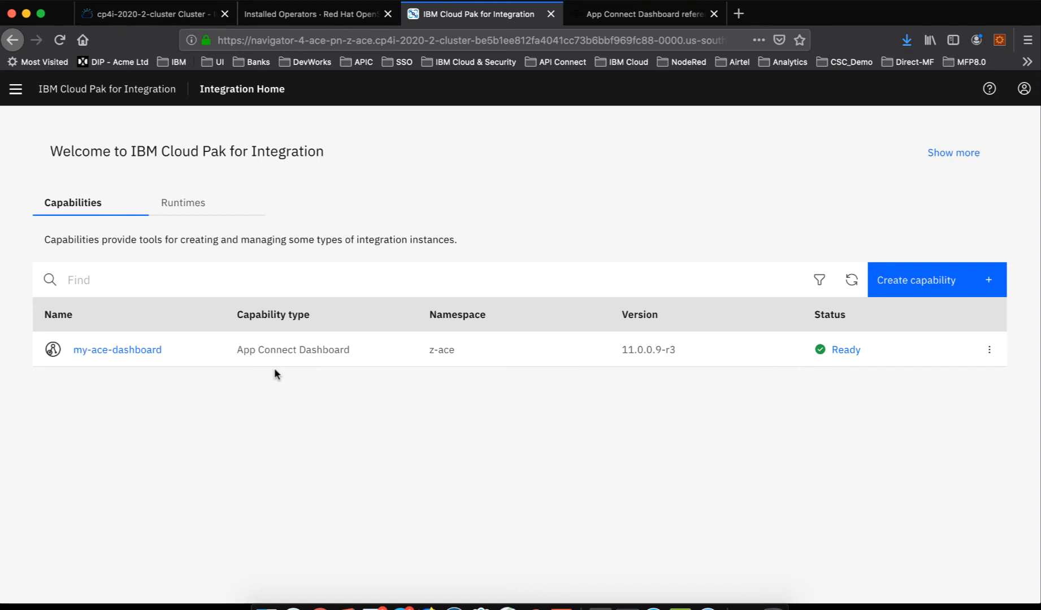
- Open my-ace-dashboard in a new browser tab and collapse the welcome introduction on its home page
right_click(108, 352)
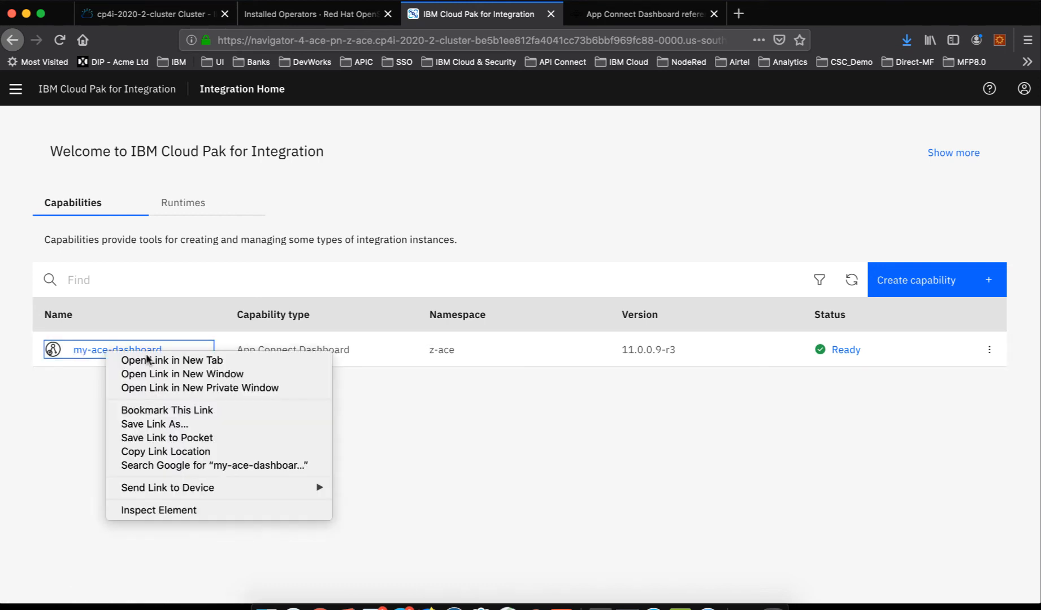
left_click(146, 357)
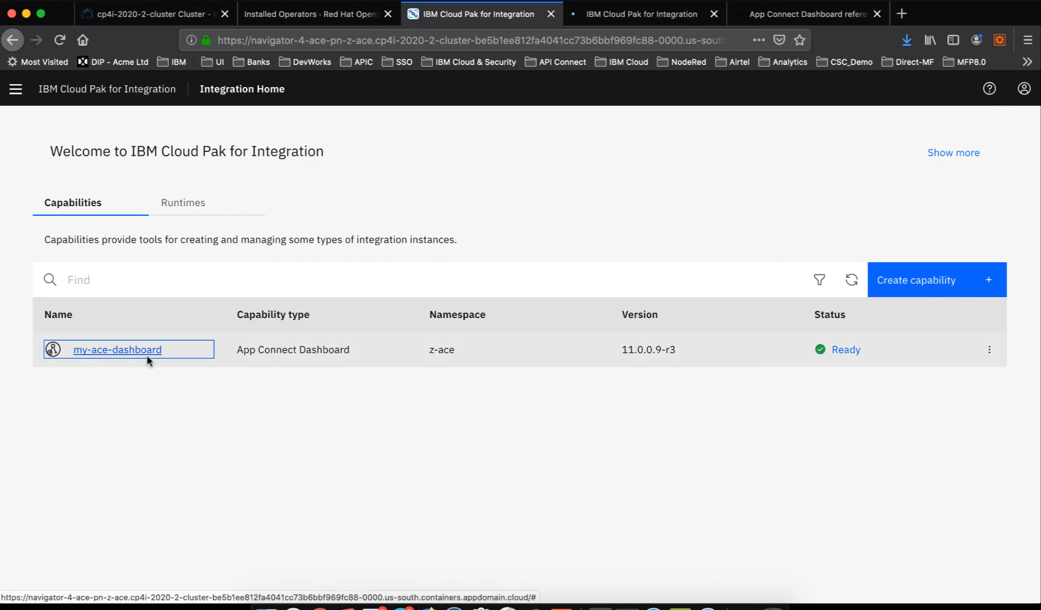
left_click(615, 17)
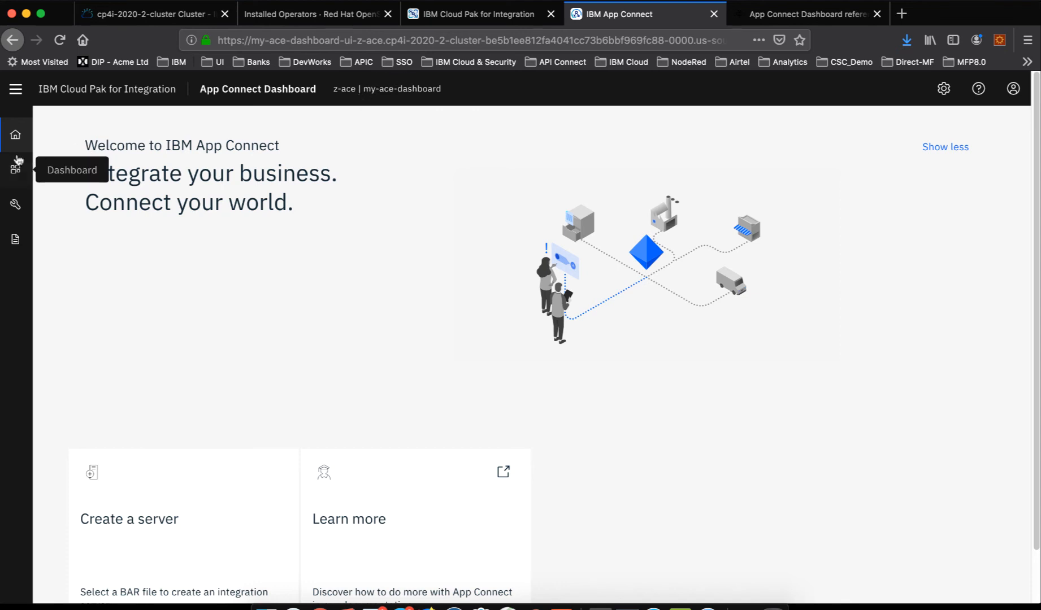
left_click(943, 148)
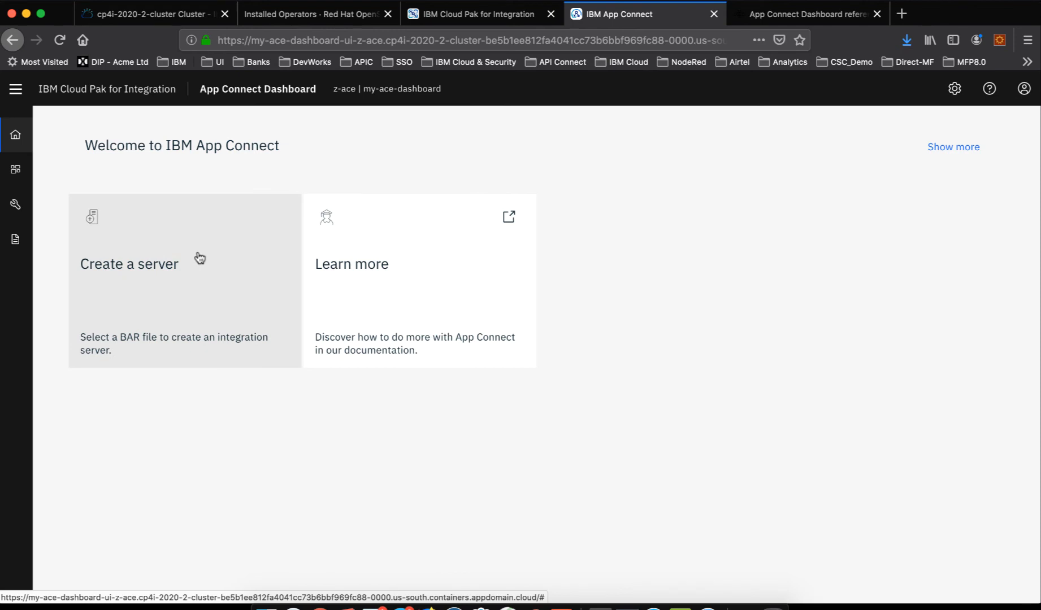
- Start creating an App Connect integration server with Toolkit integration as its type
left_click(198, 255)
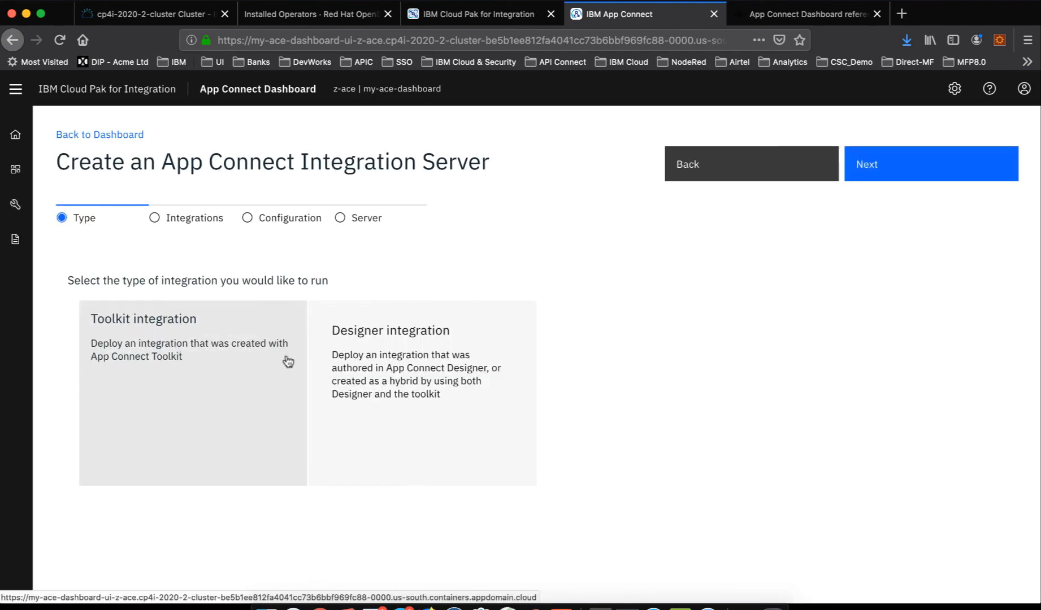
left_click(185, 369)
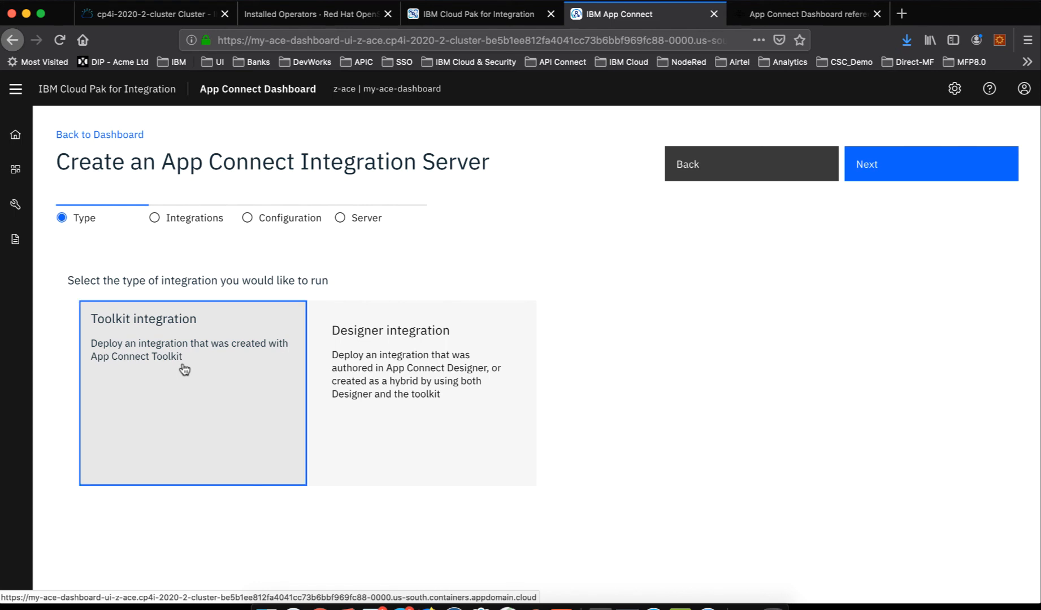
left_click(890, 164)
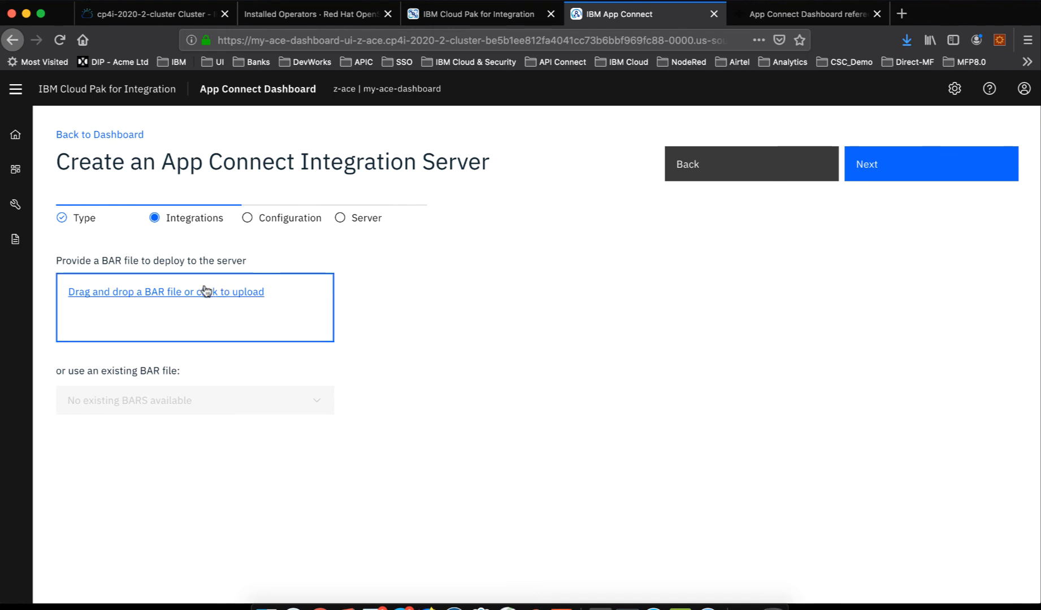
- Upload Ace_Only_Usecase.bar as the server's BAR file and continue to the server settings without selecting any configuration
left_click(139, 293)
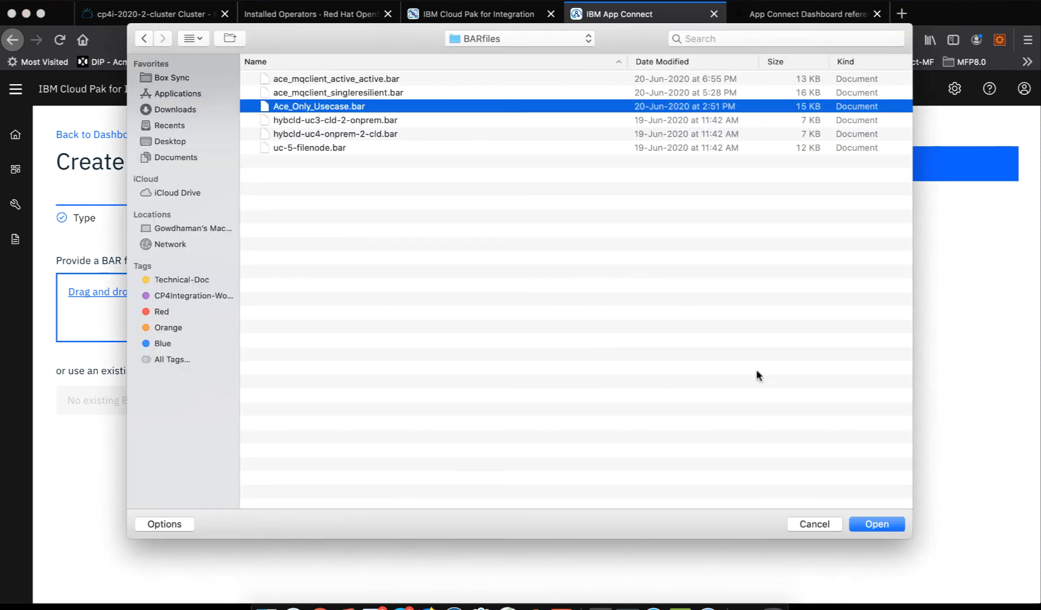
left_click(876, 524)
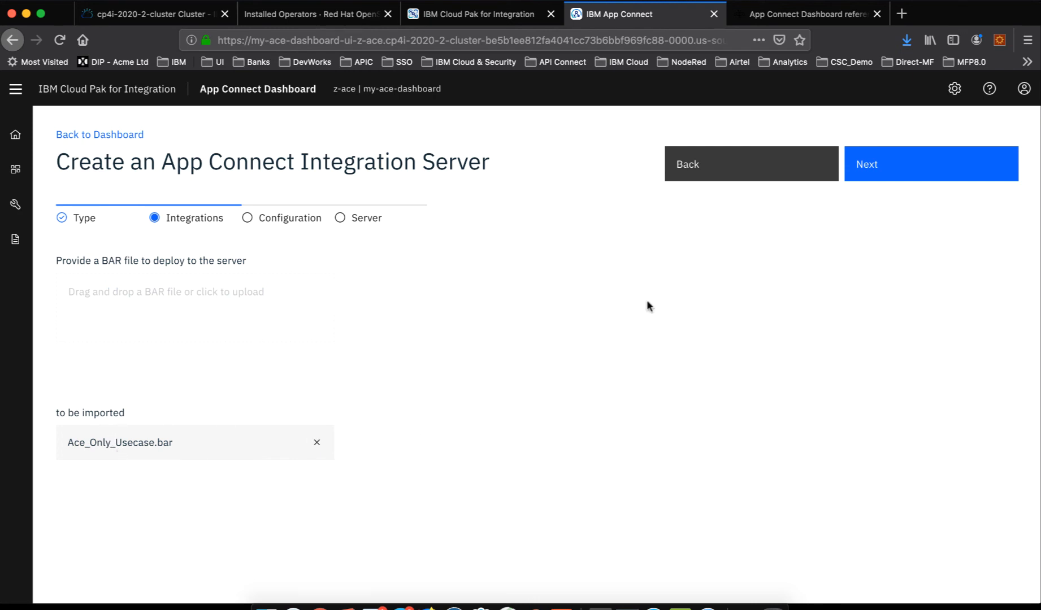
left_click(880, 177)
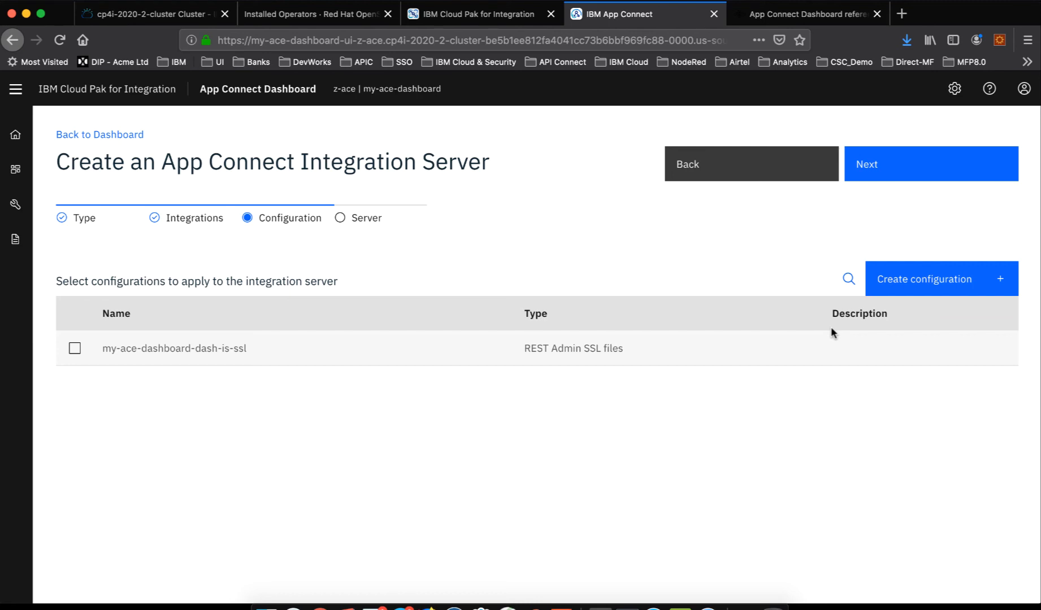
left_click(917, 167)
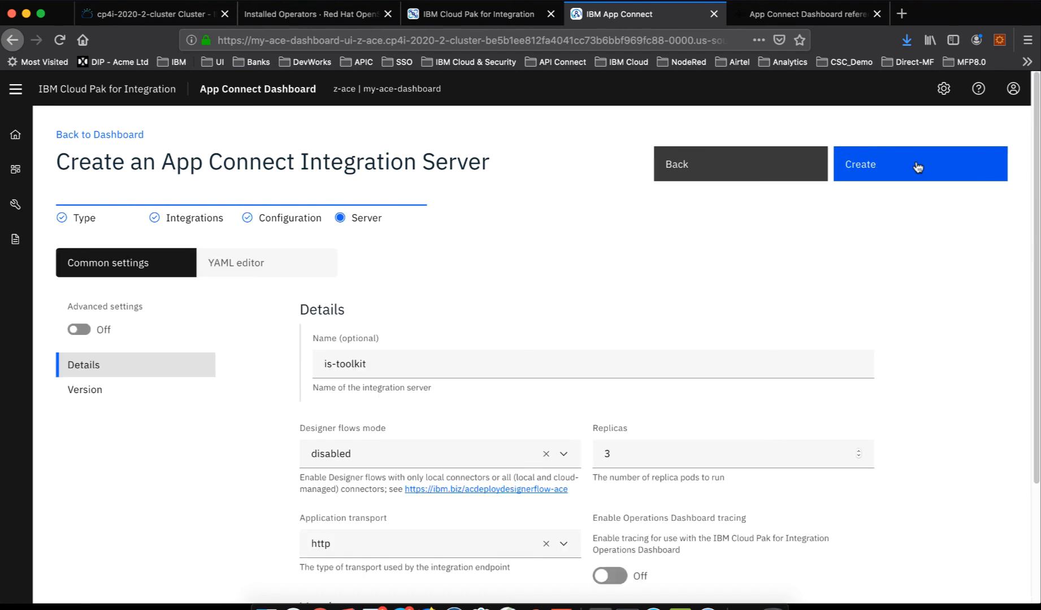
- Set the is-toolkit server's replicas to 1 and review its other common settings, including the application transport options
scroll(595, 364, "down", 2)
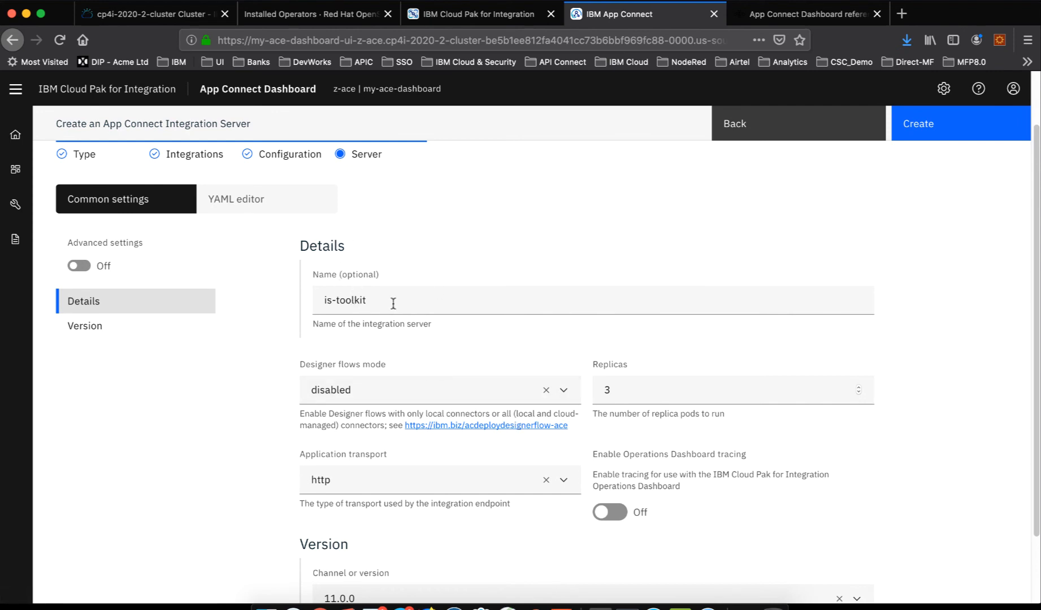
left_click_drag(393, 301, 301, 297)
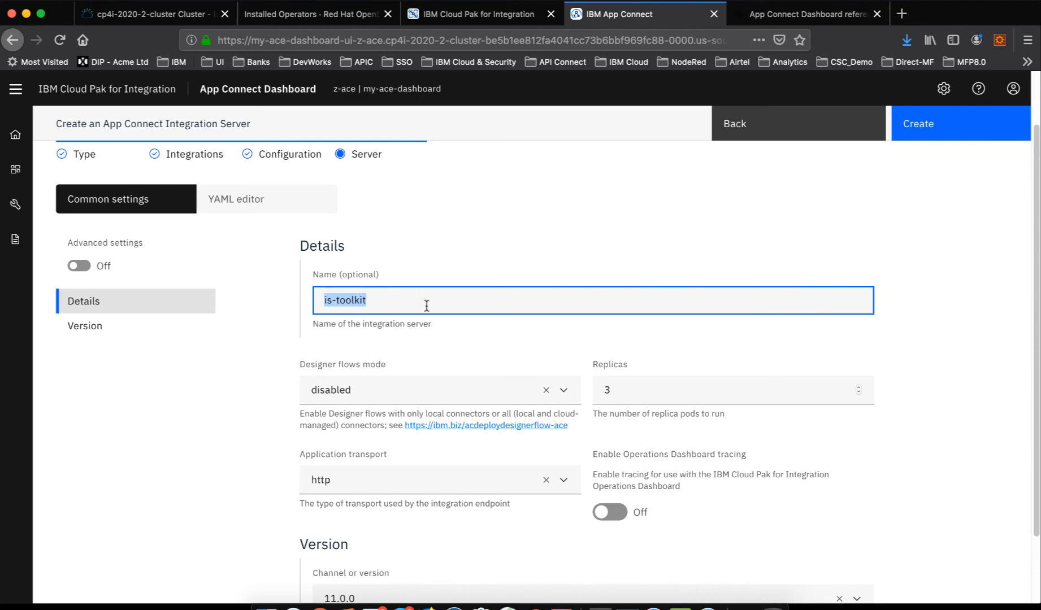
scroll(429, 395, "down", 2)
scroll(428, 395, "up", 3)
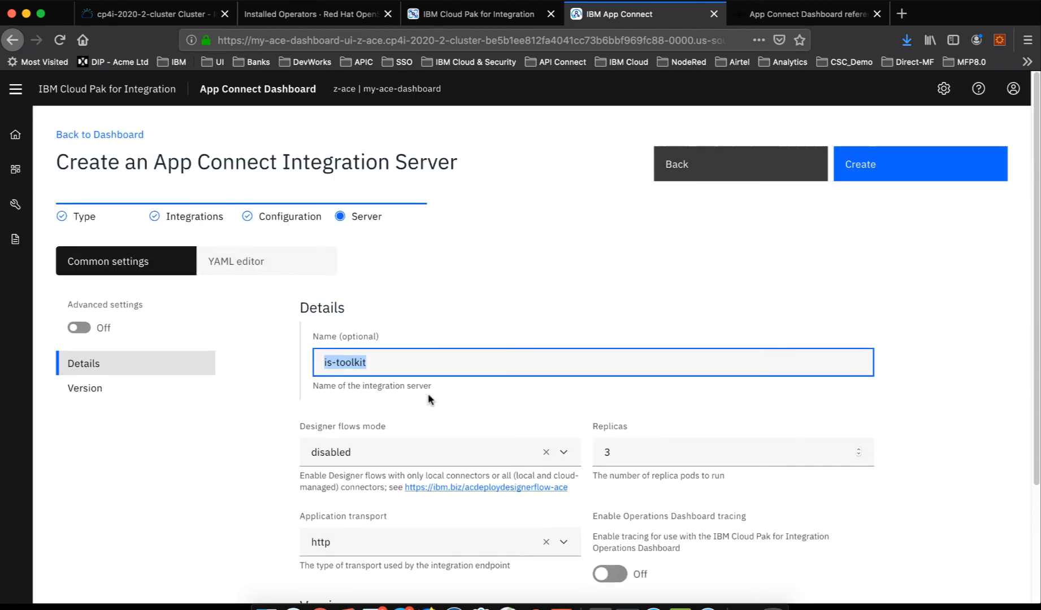
scroll(429, 395, "down", 3)
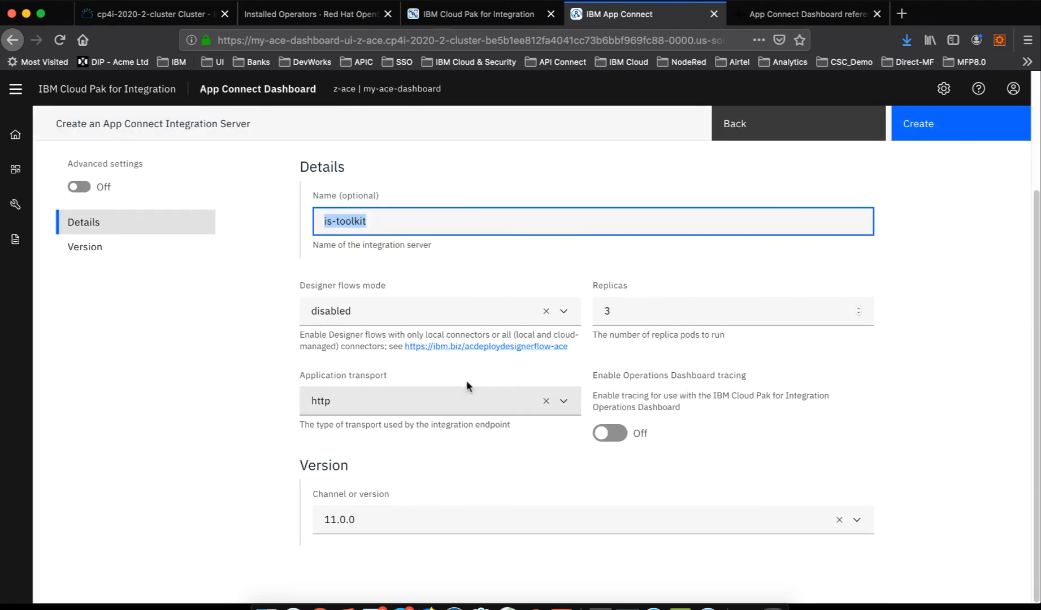
scroll(467, 383, "up", 1)
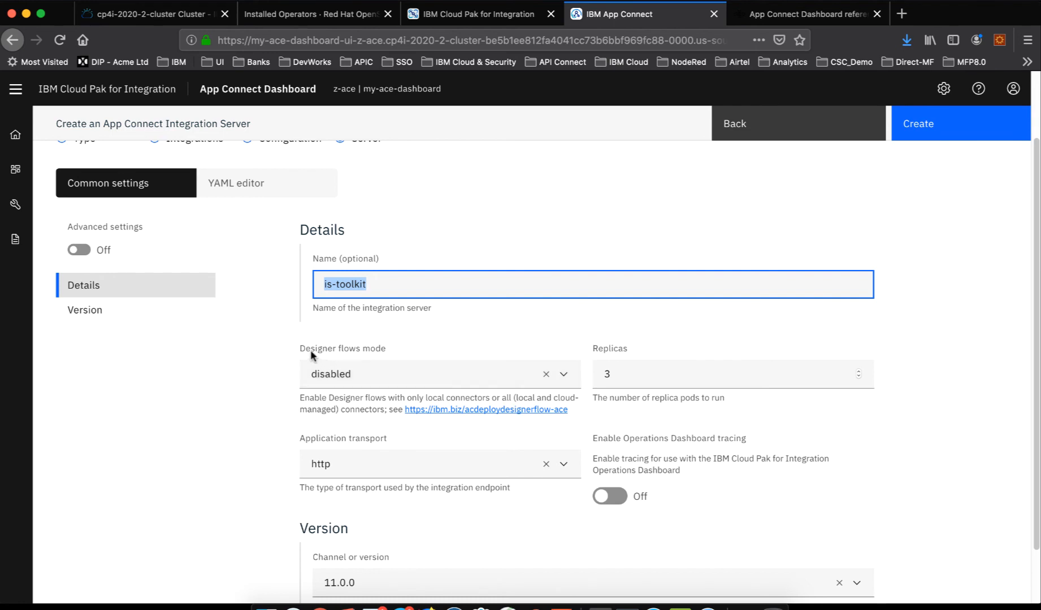
left_click(621, 370)
key("BackSpace")
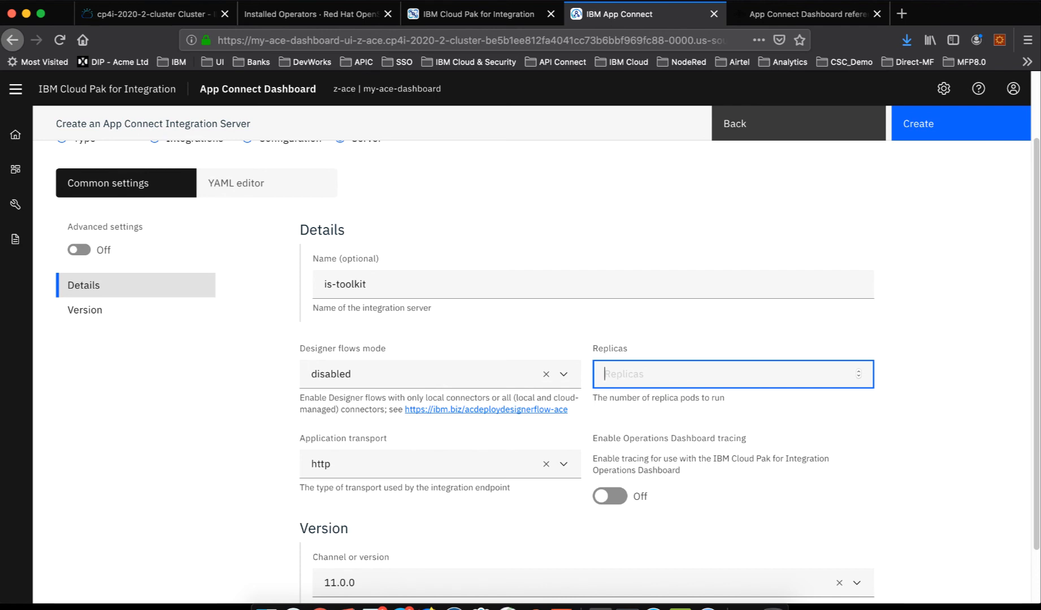
type("1")
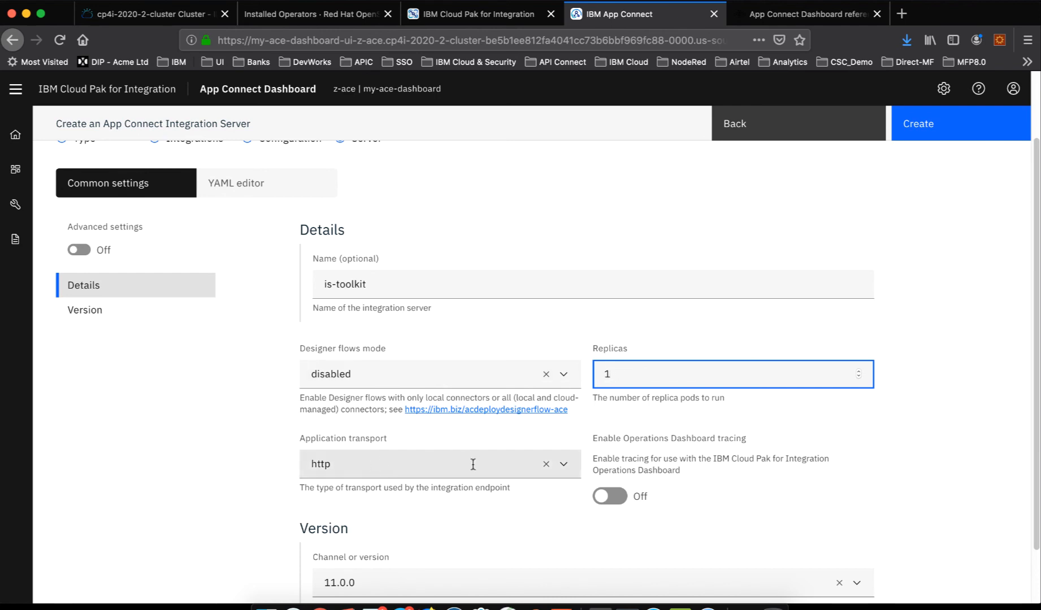
left_click(503, 457)
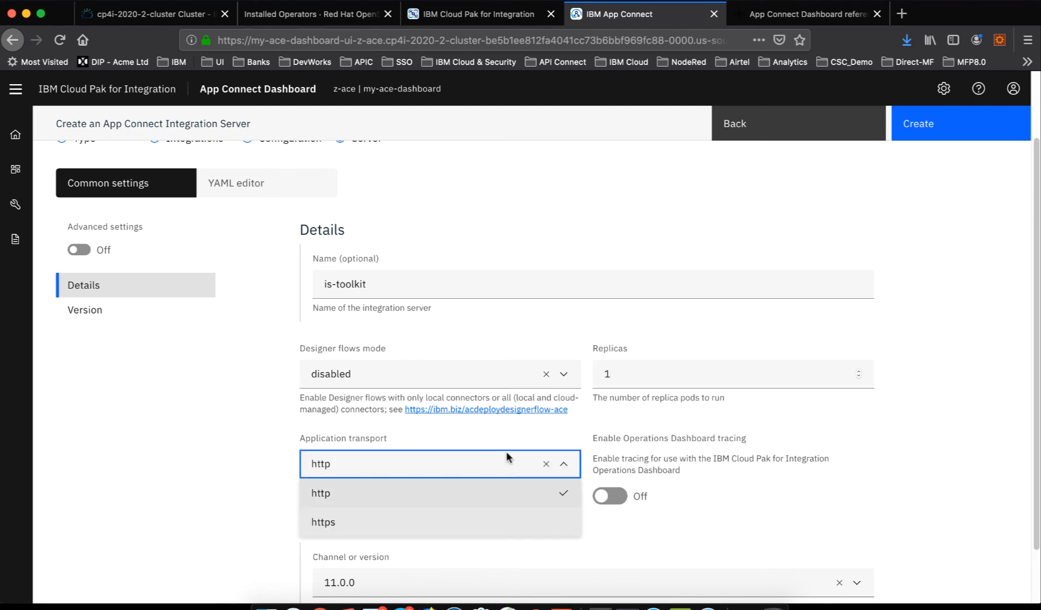
left_click(519, 434)
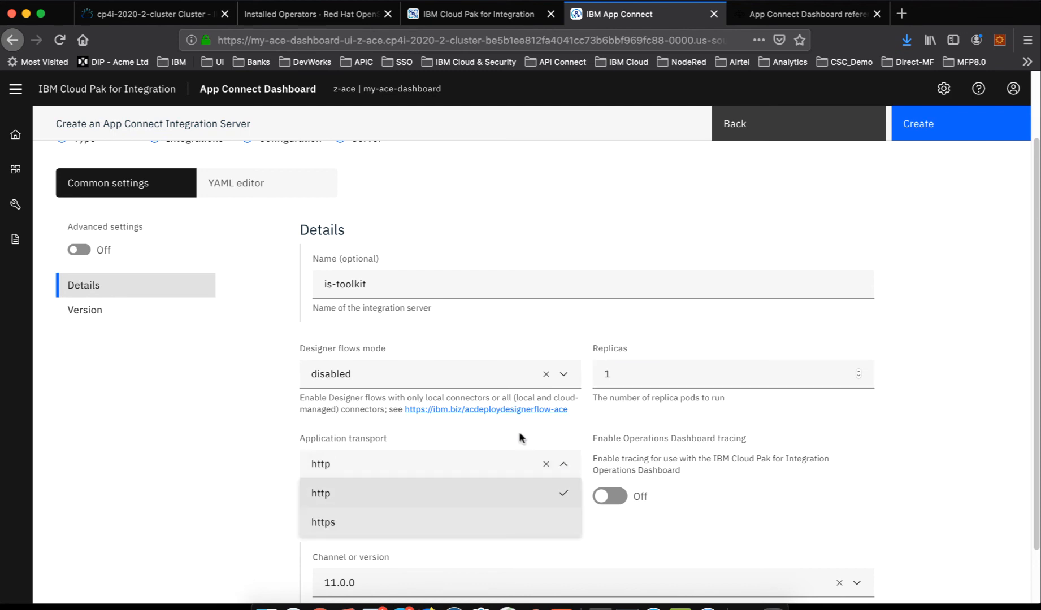
- Keep http as the application transport and rename the integration server ace-only-flow
left_click(235, 446)
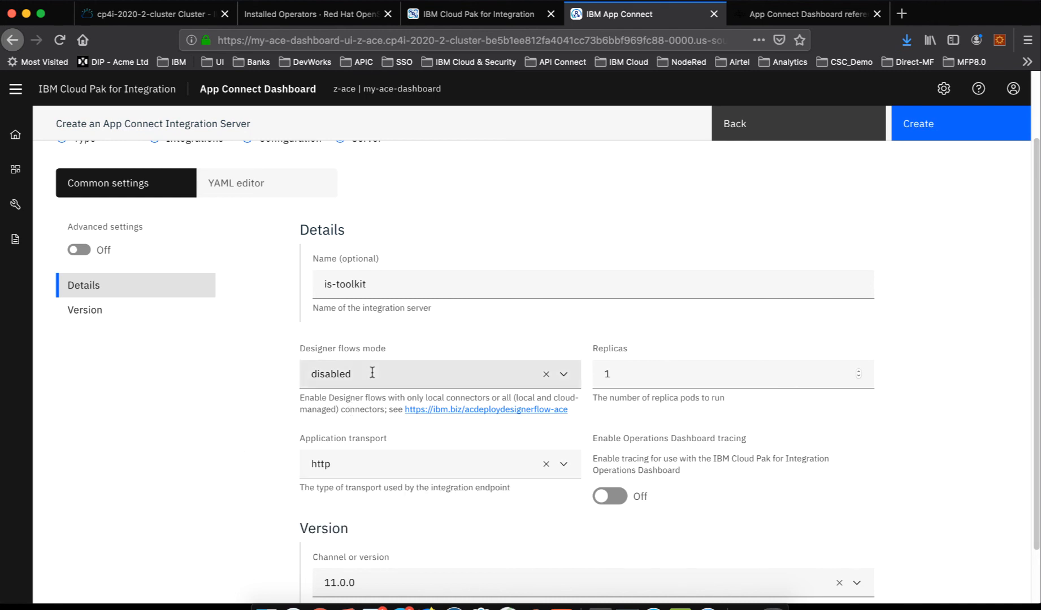
left_click_drag(388, 284, 289, 285)
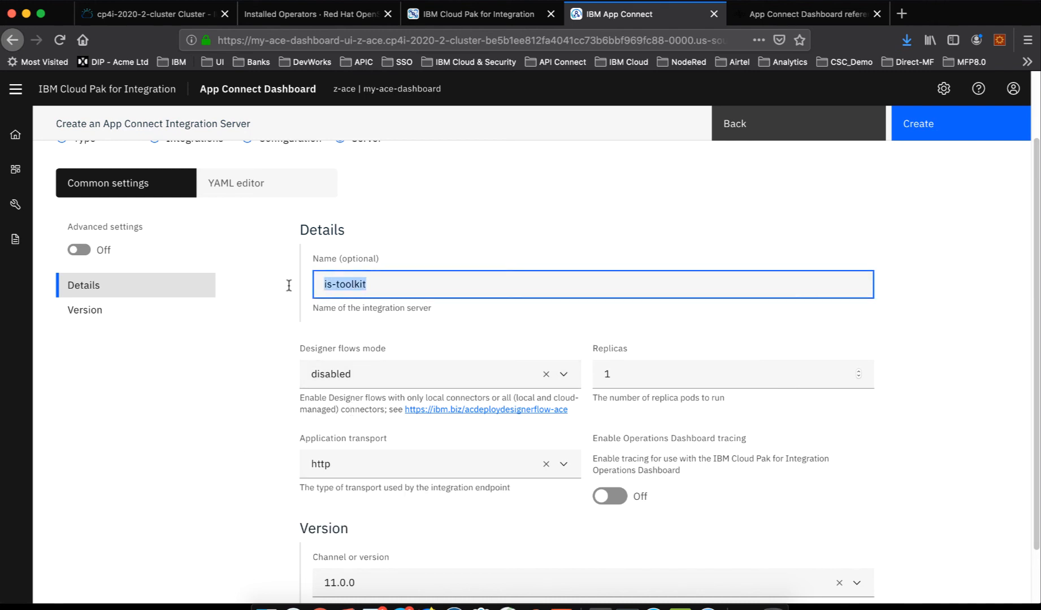
type("my-")
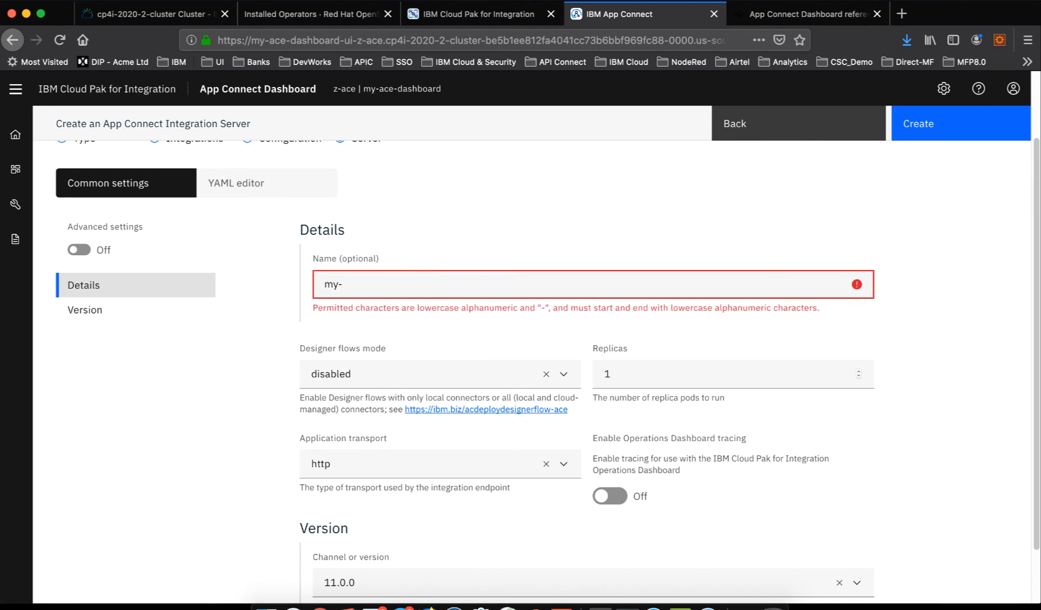
key("BackSpace")
key("BackSpace")
key("BackSpace")
type("ace")
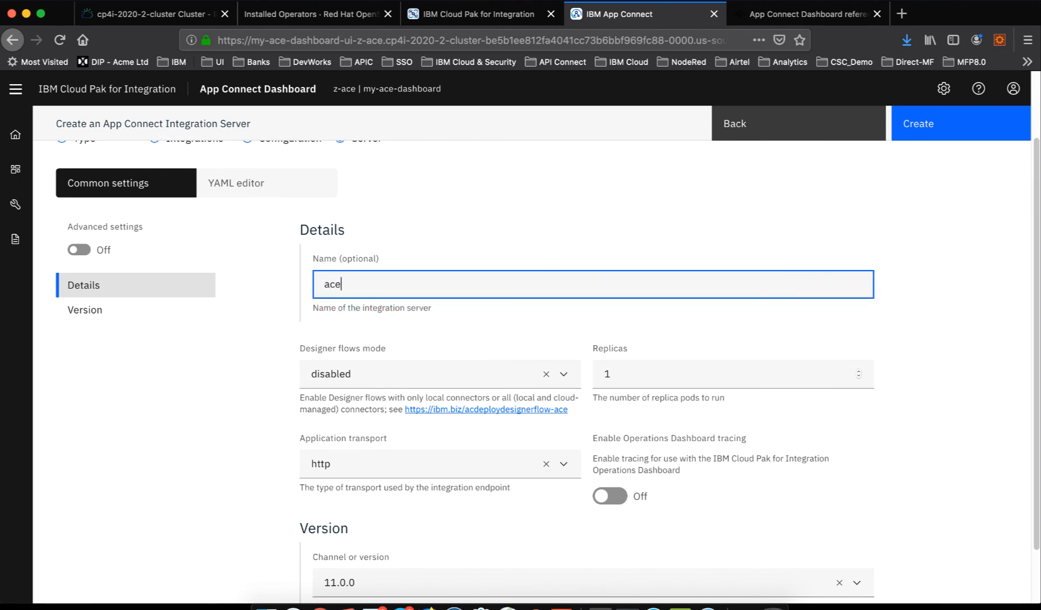
type("-only-")
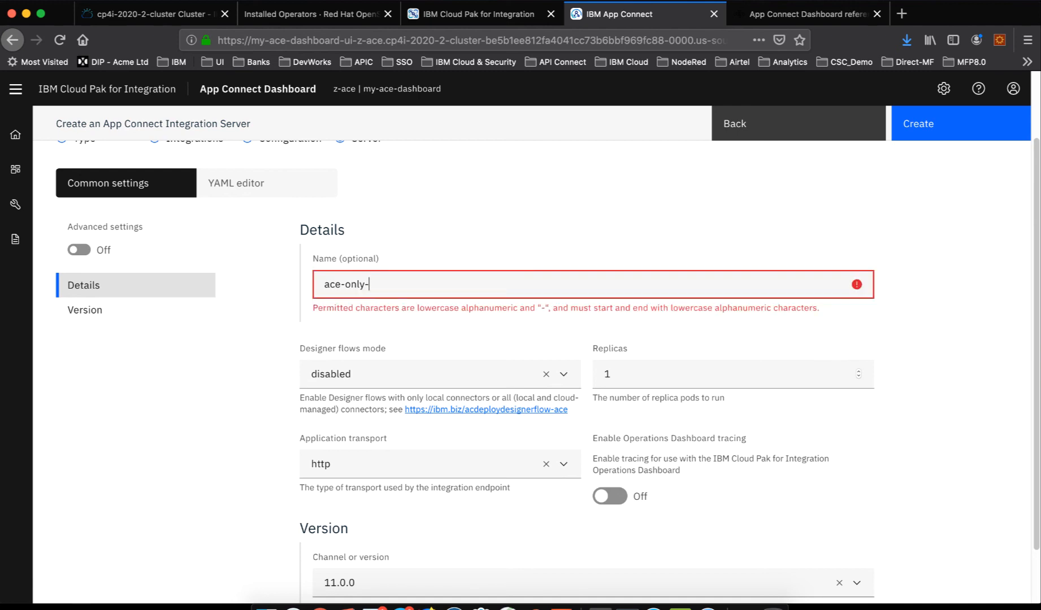
type("flow")
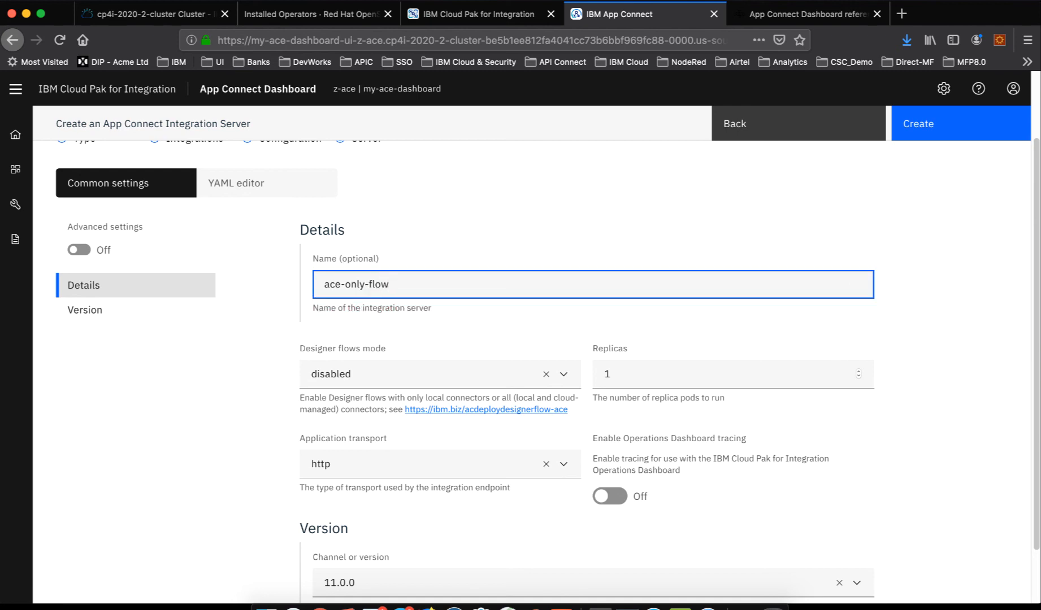
- Set the server's channel or version to 11.0.0.9-r3 and create the integration server
scroll(244, 399, "down", 2)
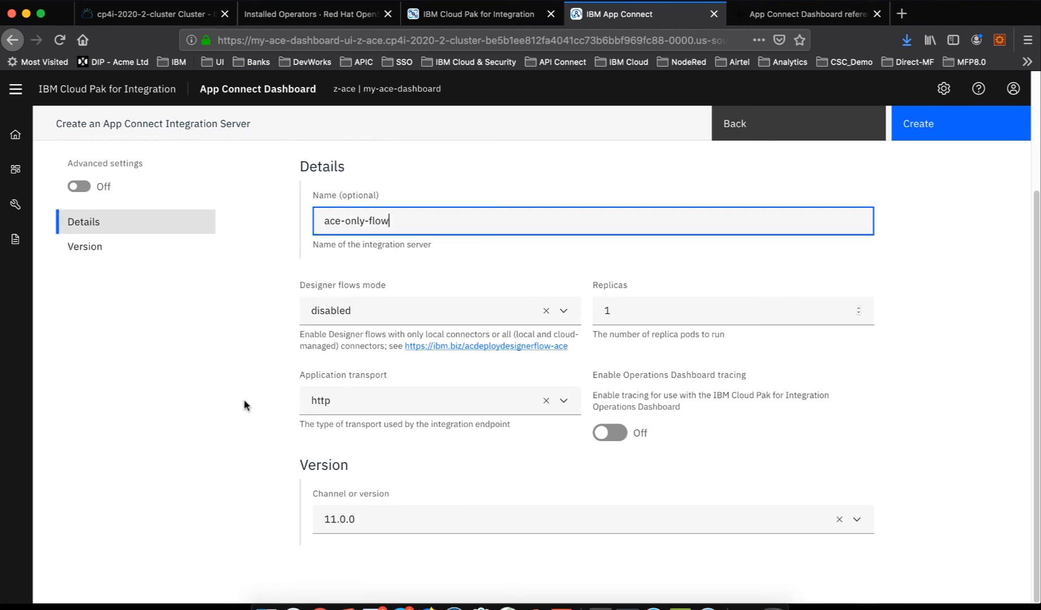
left_click(544, 501)
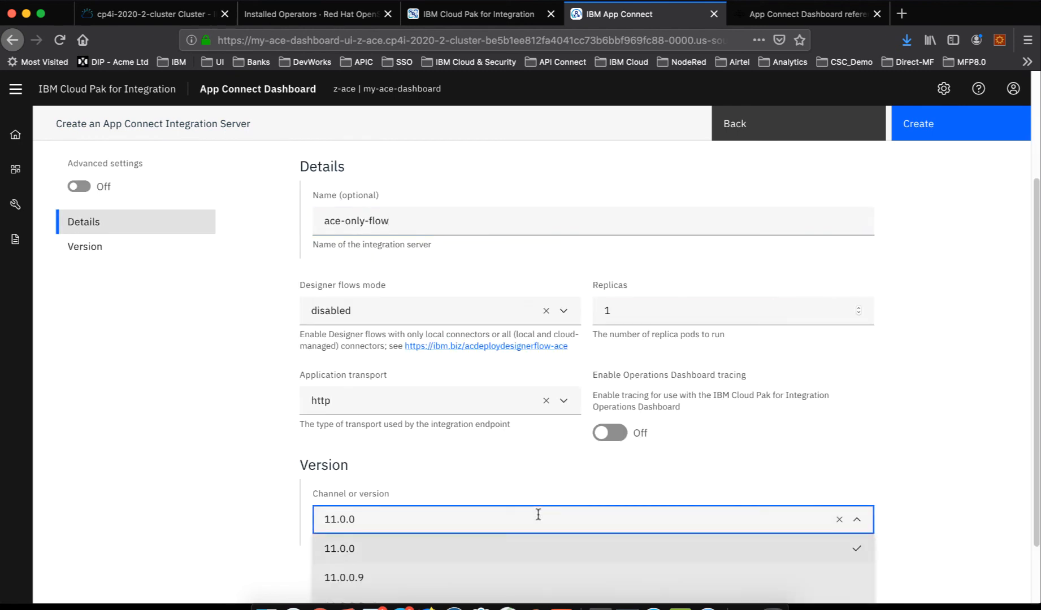
scroll(539, 519, "down", 2)
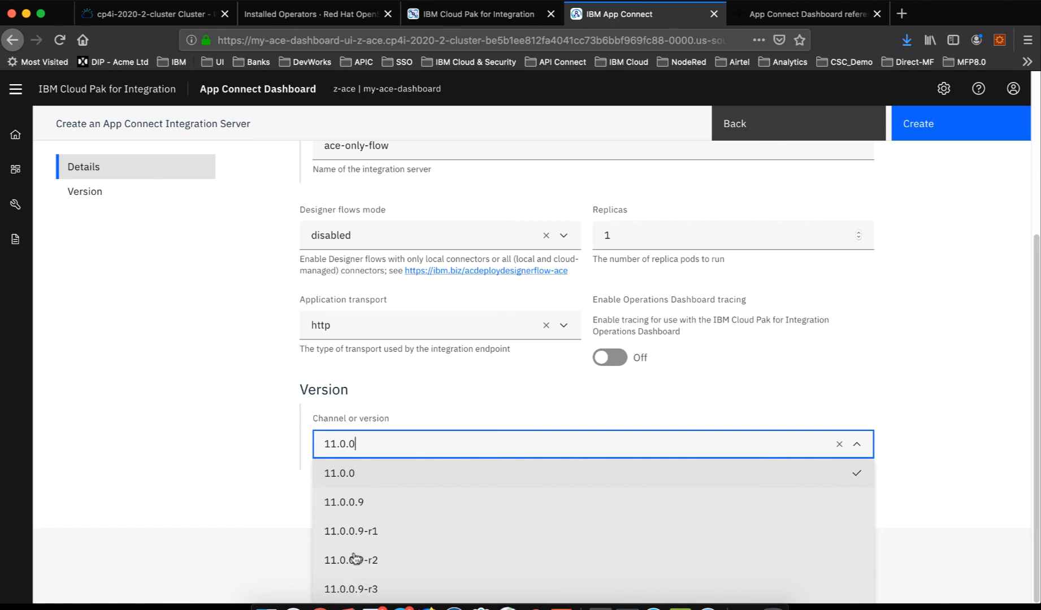
left_click(354, 588)
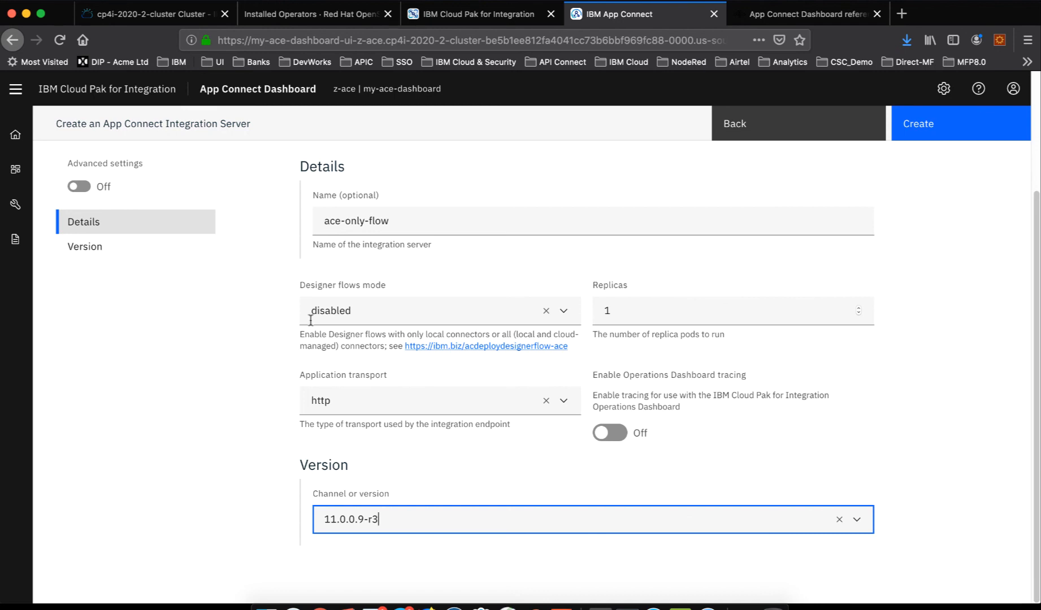
scroll(404, 365, "up", 3)
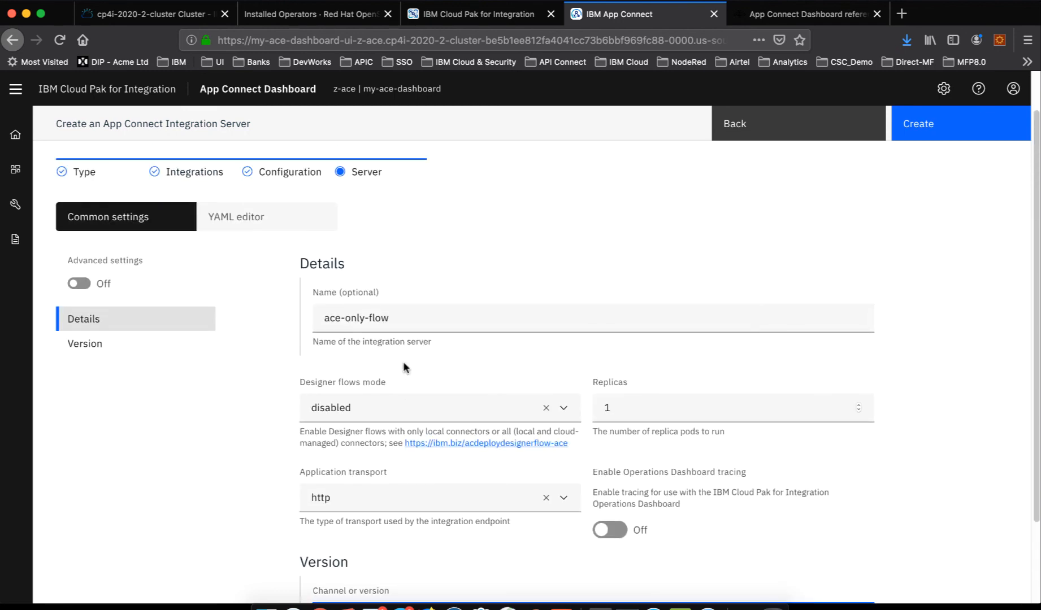
scroll(403, 364, "up", 2)
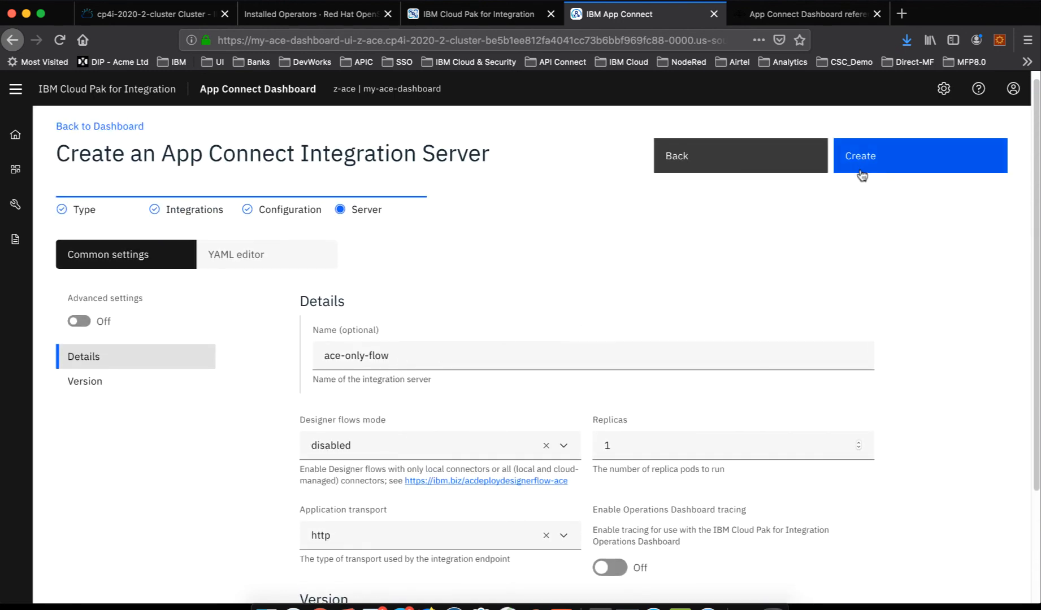
left_click(880, 167)
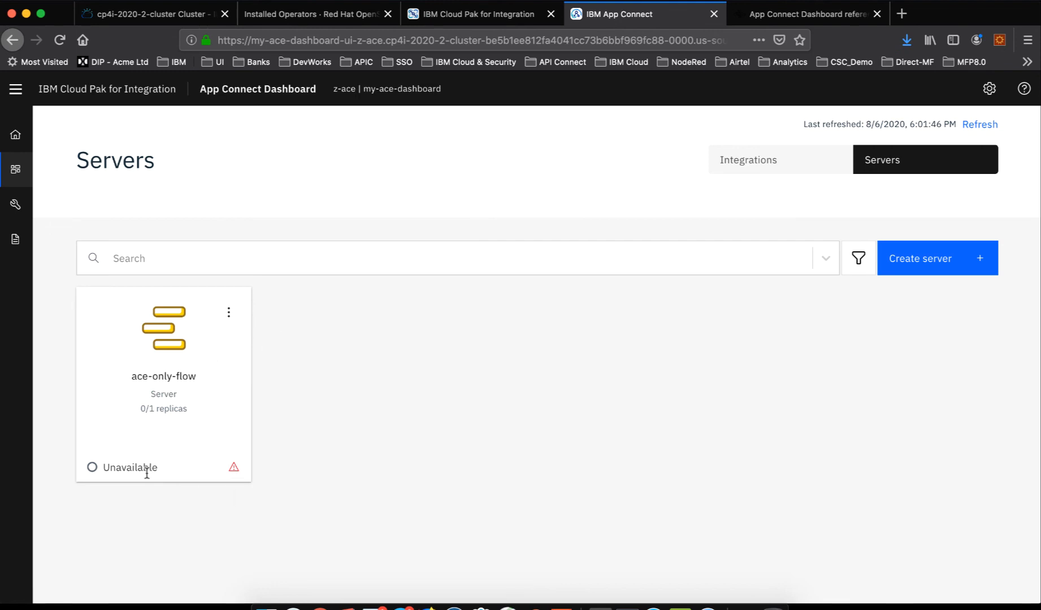
- Refresh the server list and open the ace-only-flow server to view its deployed contents
left_click(980, 126)
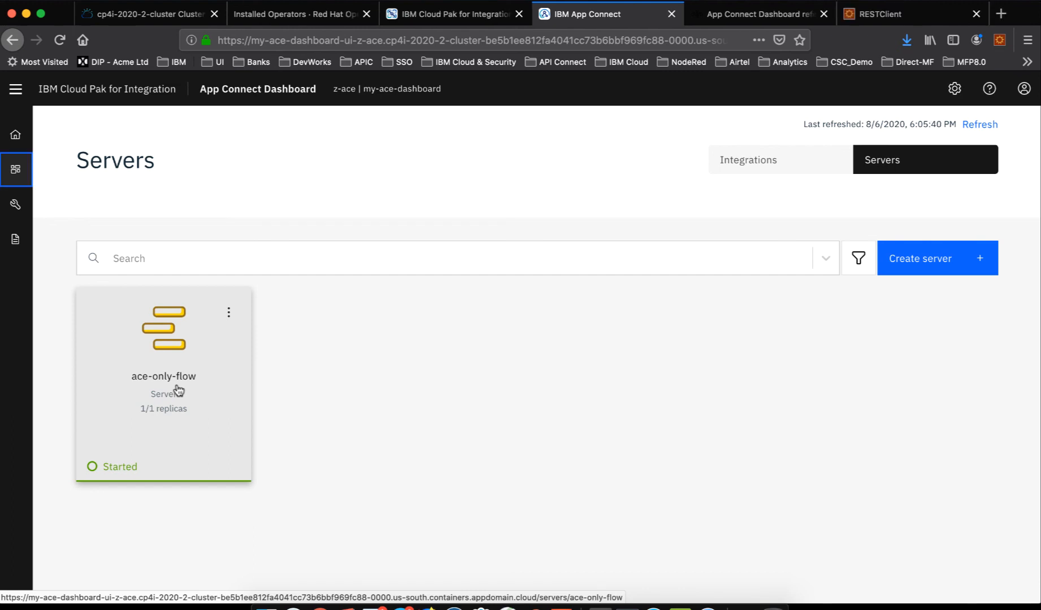
left_click(178, 345)
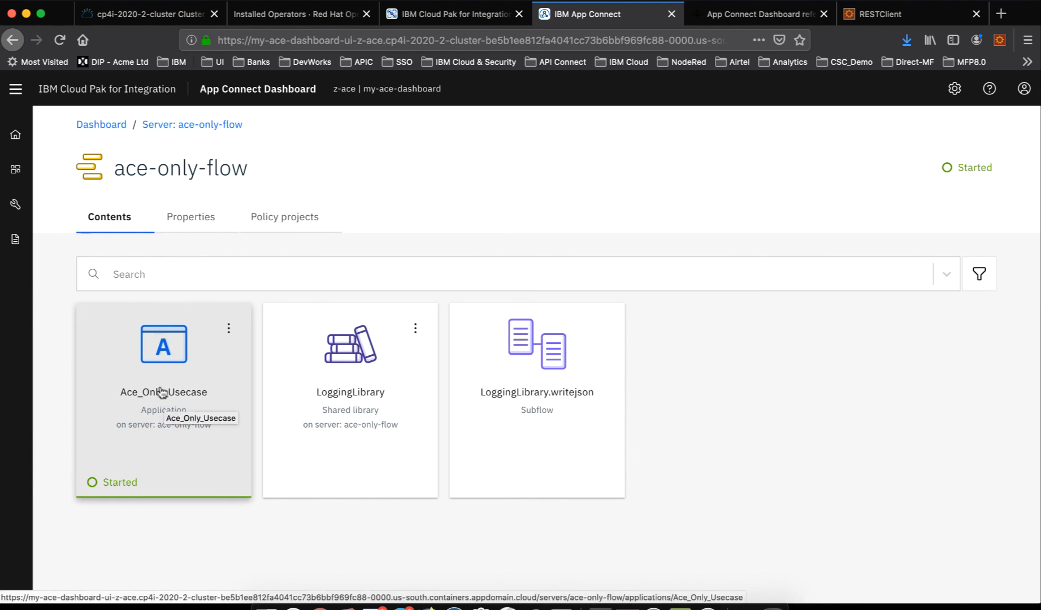
- Show the z-ace project's routes in the OpenShift console, open the ace-only-flow-http location and copy its URL
left_click(267, 17)
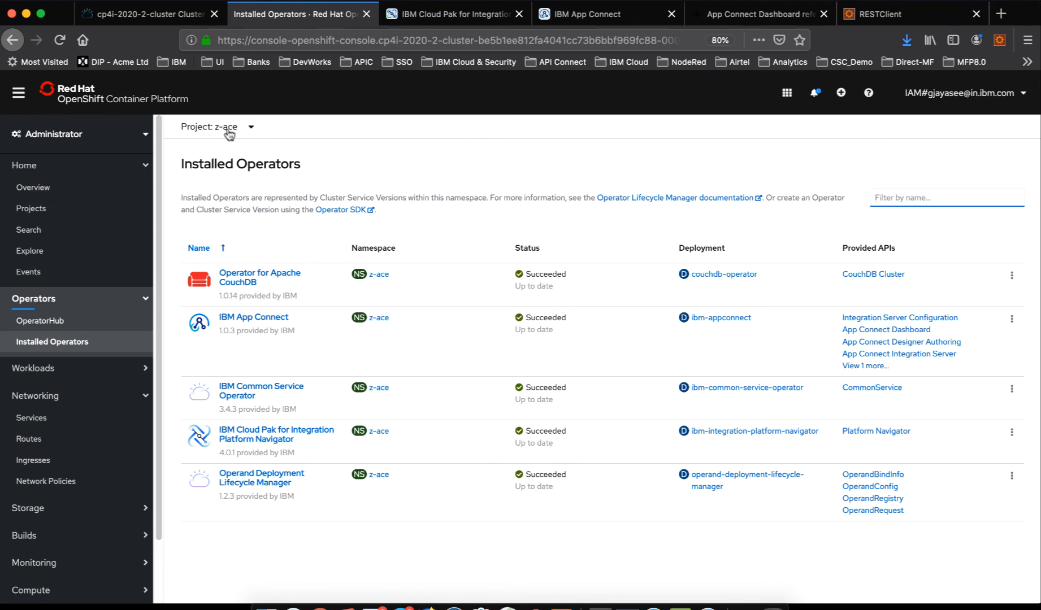
left_click(44, 447)
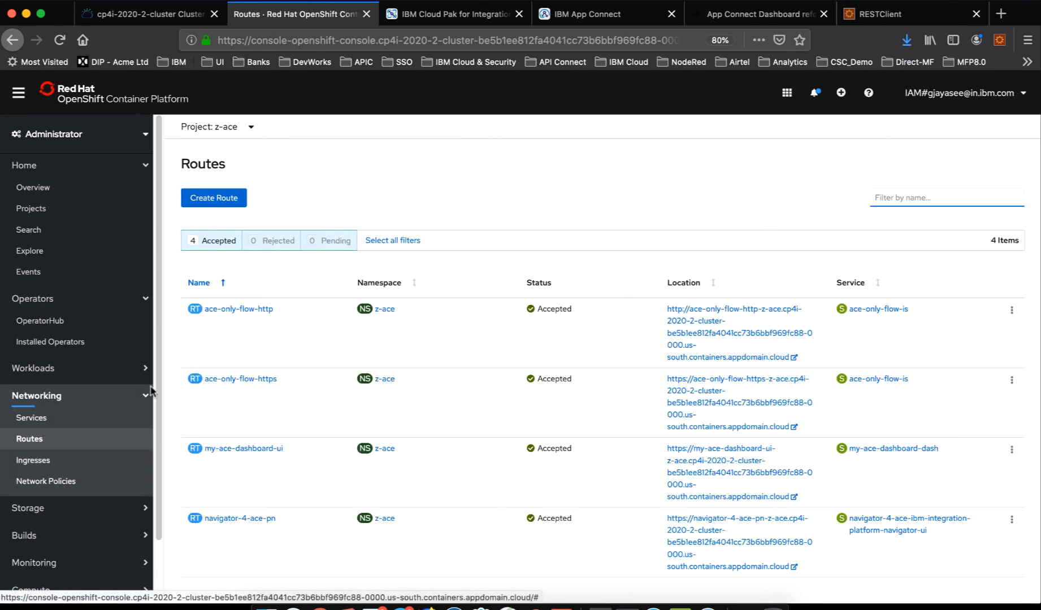
left_click(794, 359)
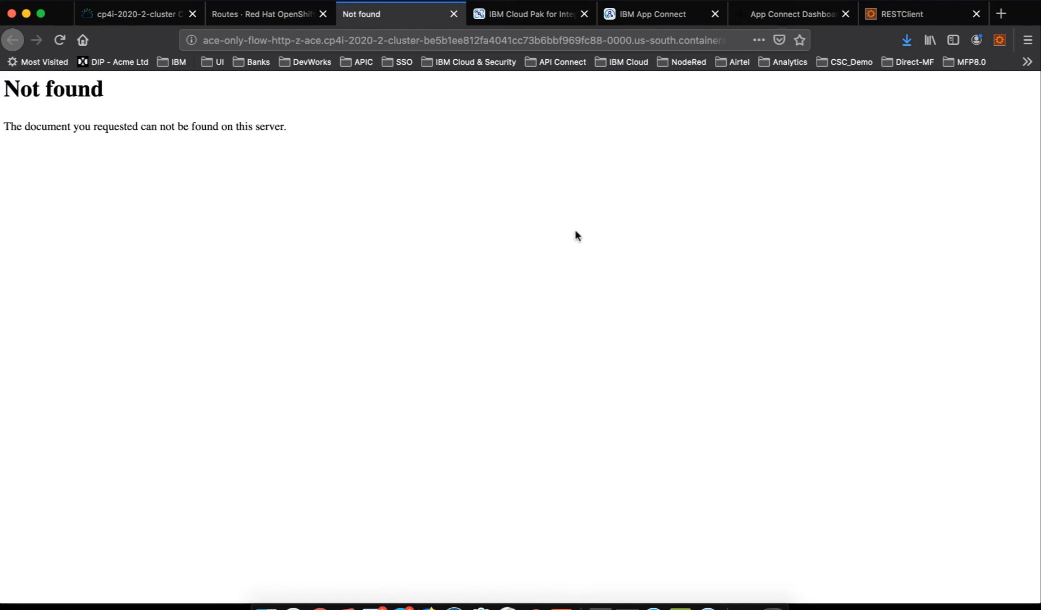
left_click(492, 38)
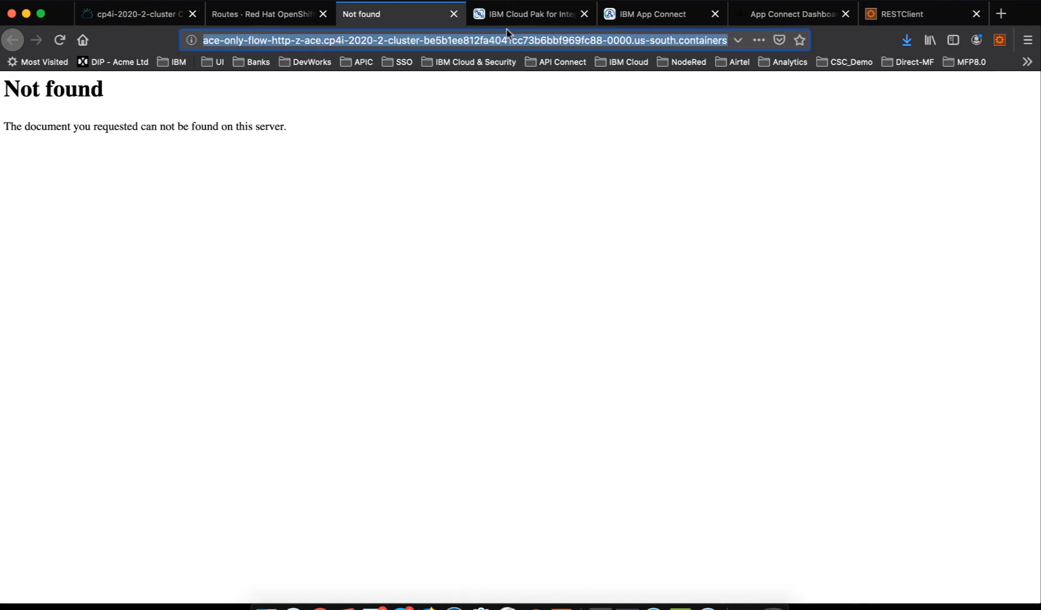
- In RESTClient, send the prepared JSON body as a POST request to the copied route URL with the path aceonly appended
left_click(918, 14)
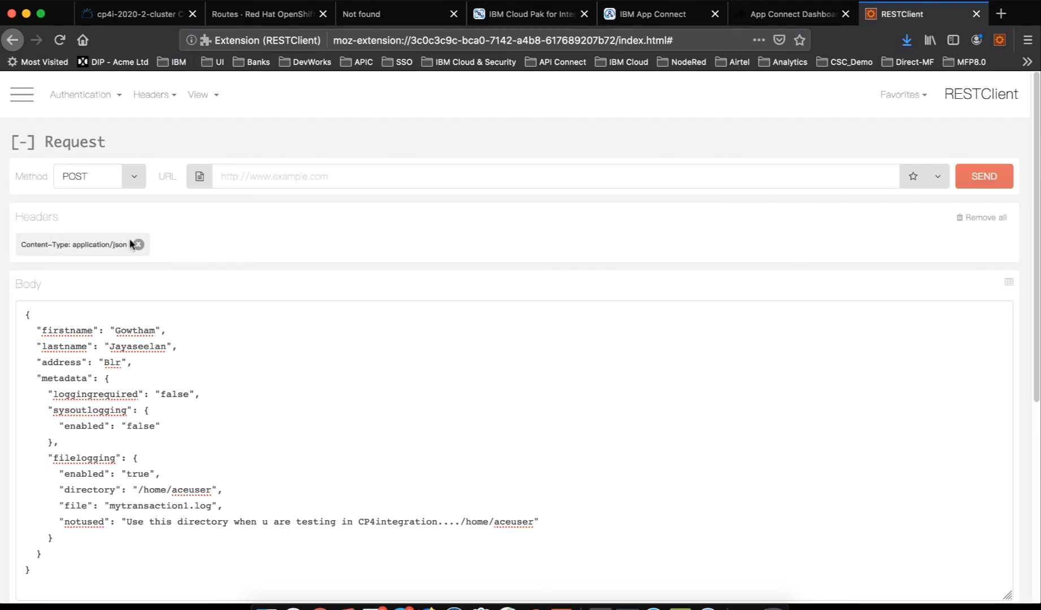
left_click(308, 176)
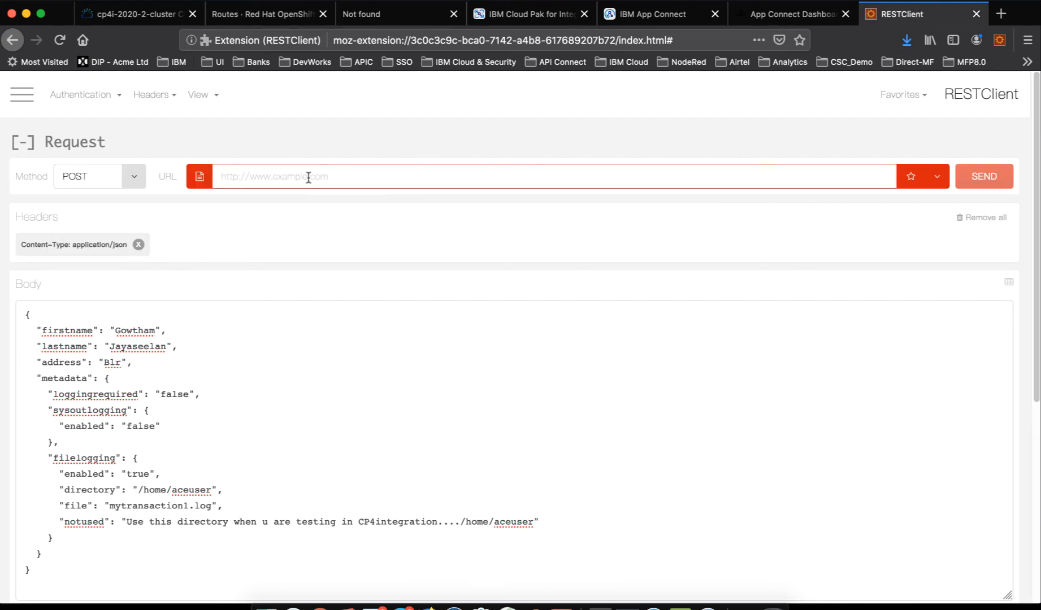
type("http://ace-only-flow-http-z-ace.cp4i-2020-2-cluster-be5b1ee812fa4041cc73b6bbf969fc88-0000.us-south.containers.appdomain.cloud/")
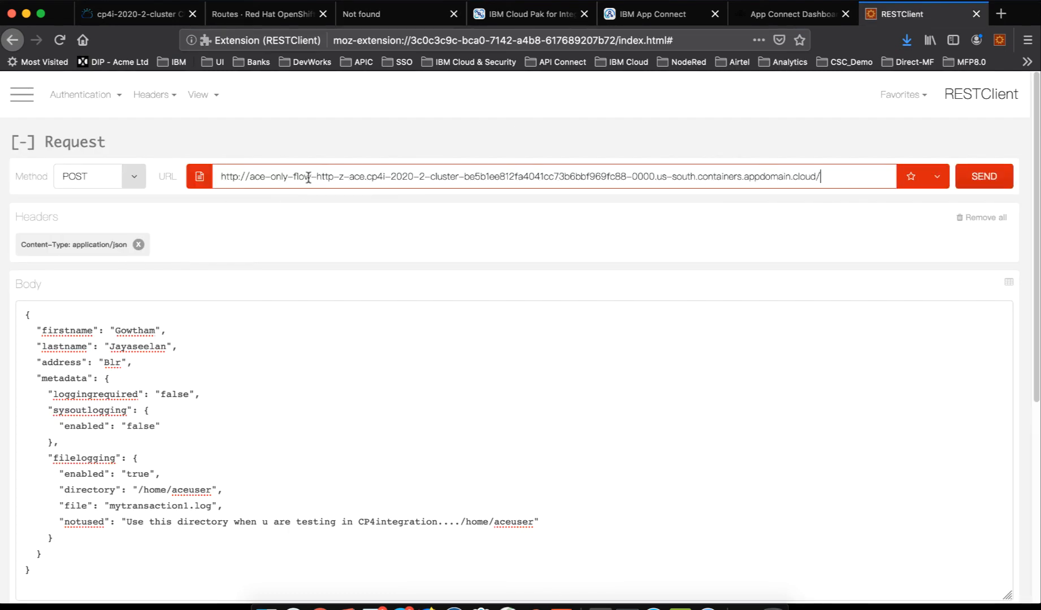
key("super+a")
left_click(850, 175)
type("aceonly")
left_click(993, 179)
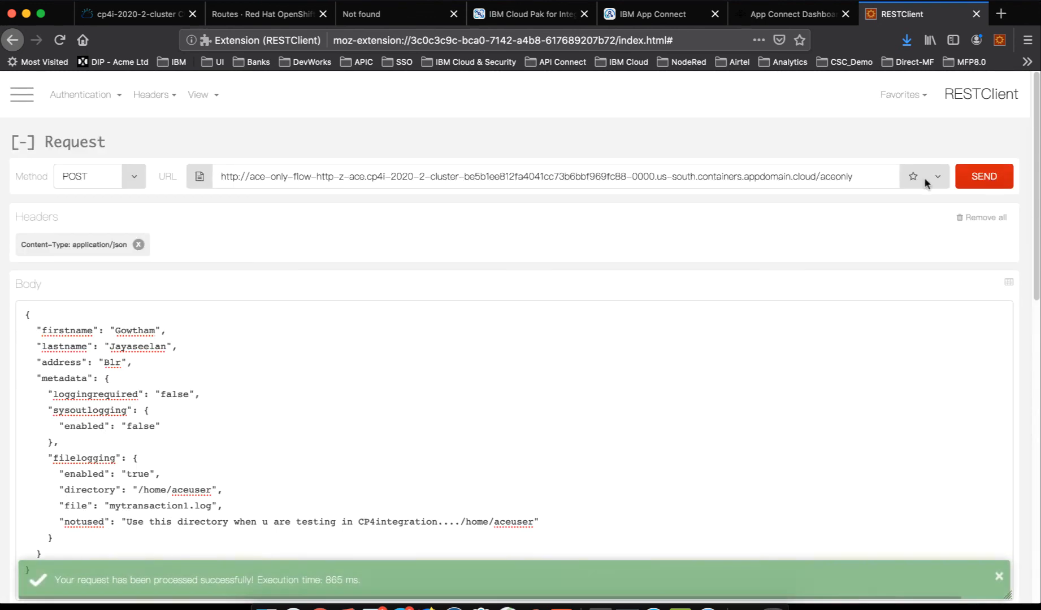
- Examine the status code and the response body returned for the POST request
scroll(535, 420, "down", 5)
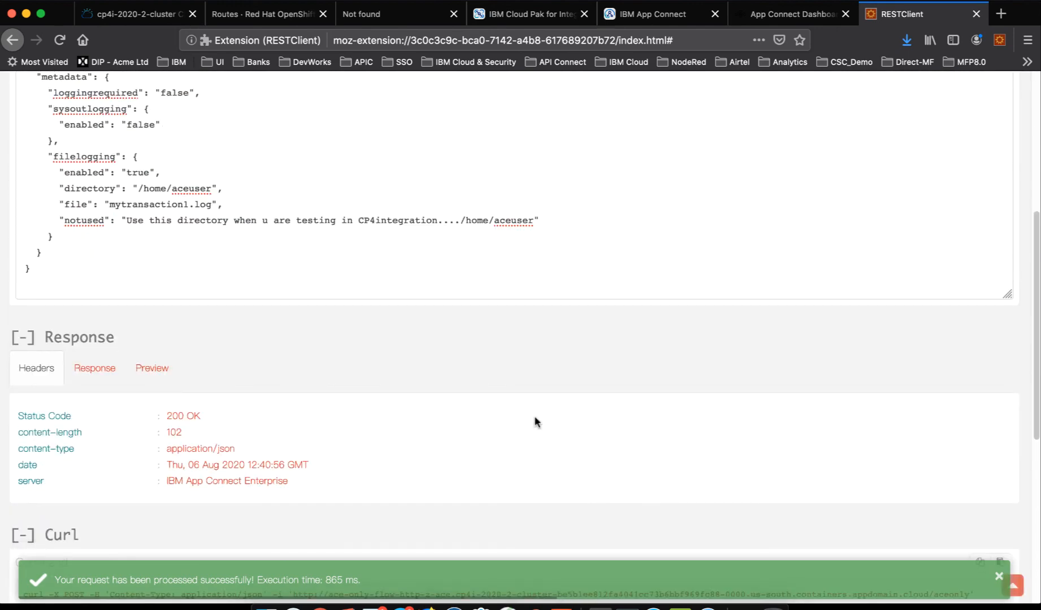
left_click_drag(166, 418, 232, 416)
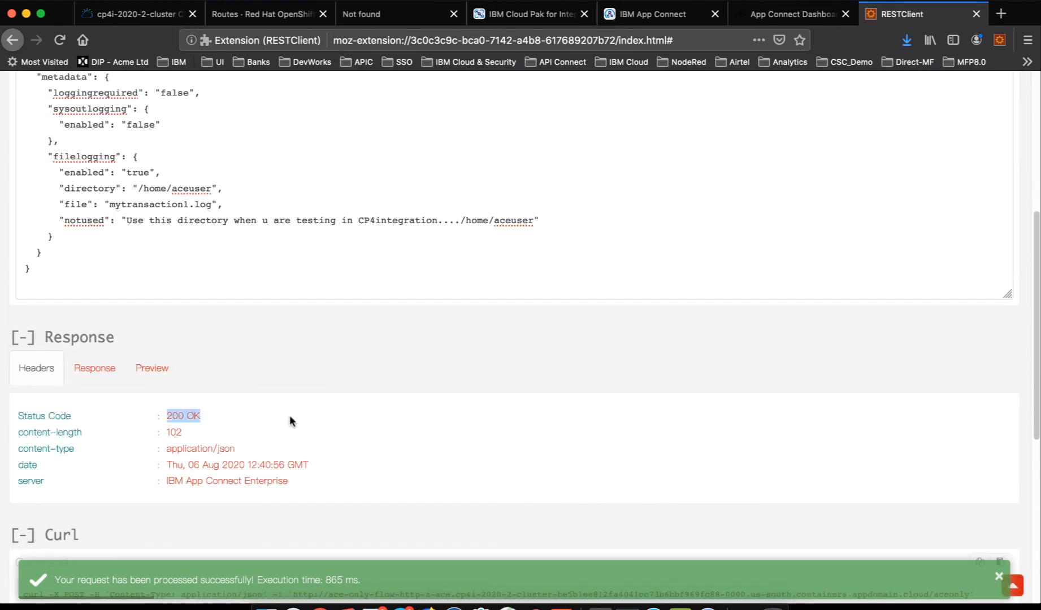
left_click(96, 370)
scroll(330, 418, "down", 3)
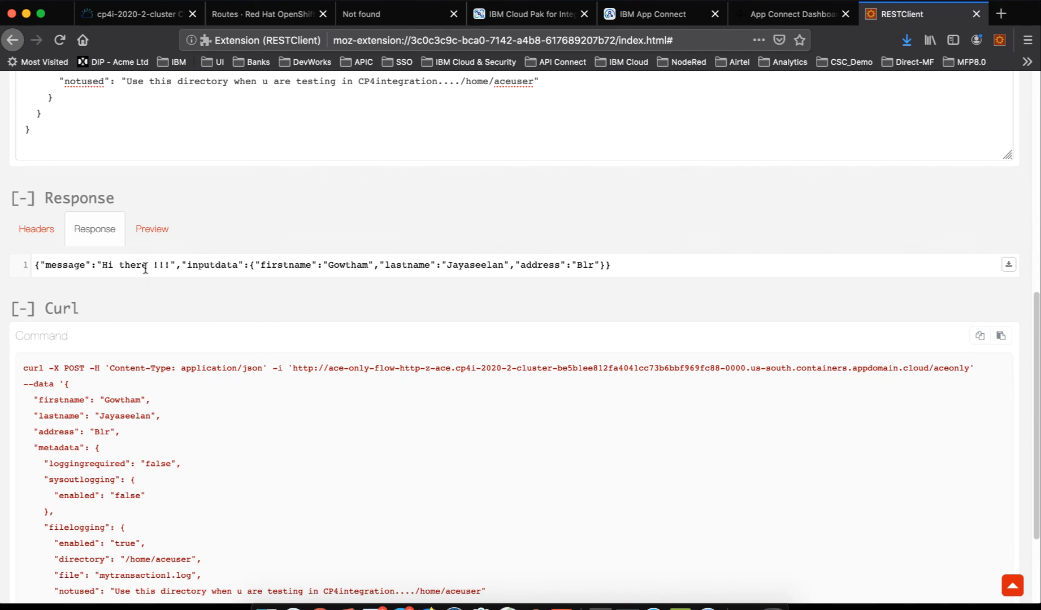
scroll(526, 271, "up", 10)
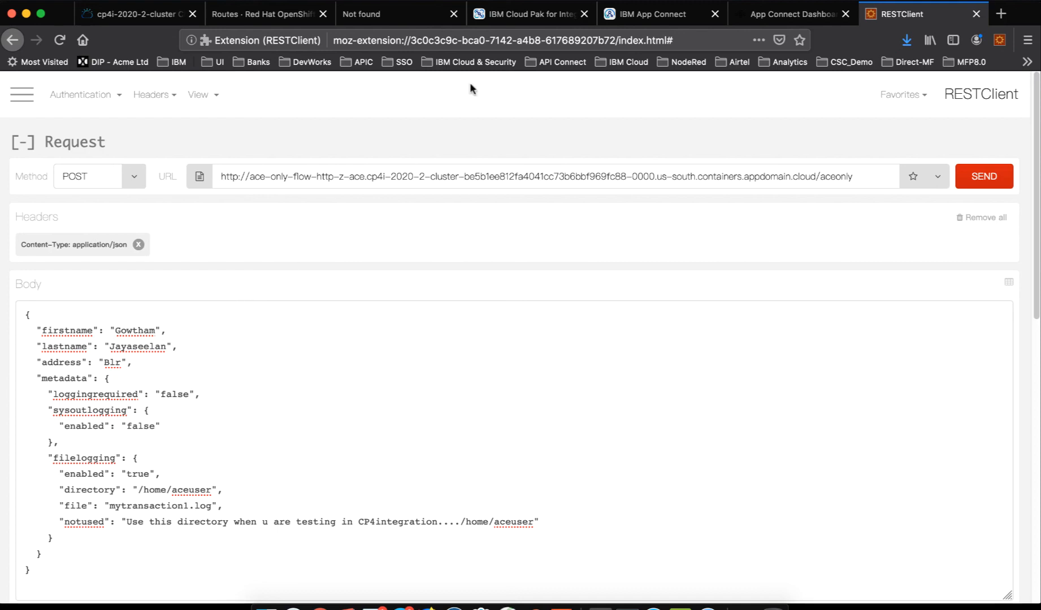
- Switch to iTerm, select the z-ace project, list its routes with oc get route | awk '{print $1 $2}', and return to the browser
left_click(267, 19)
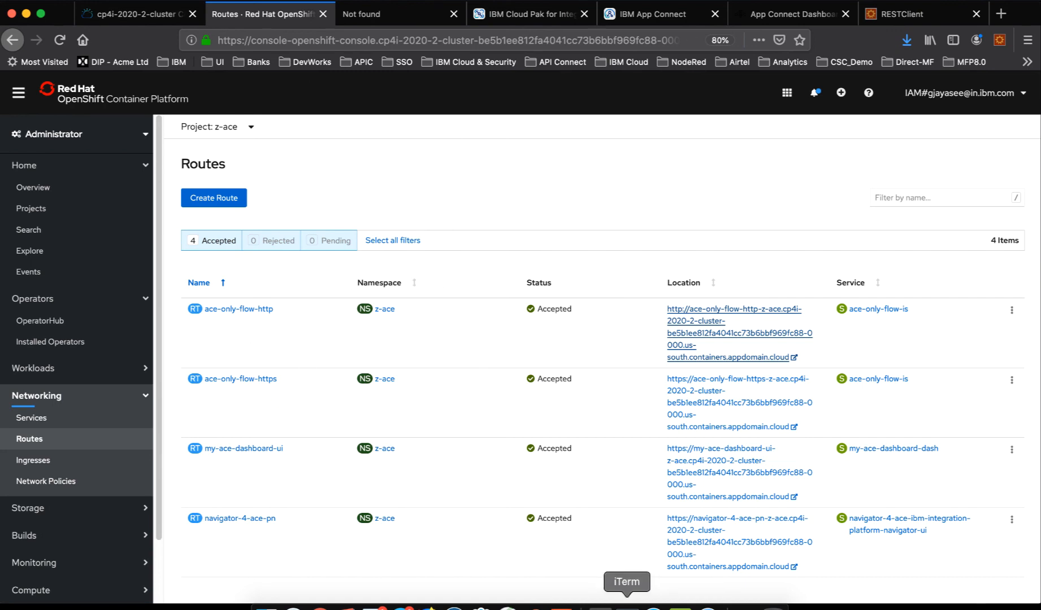
left_click(627, 607)
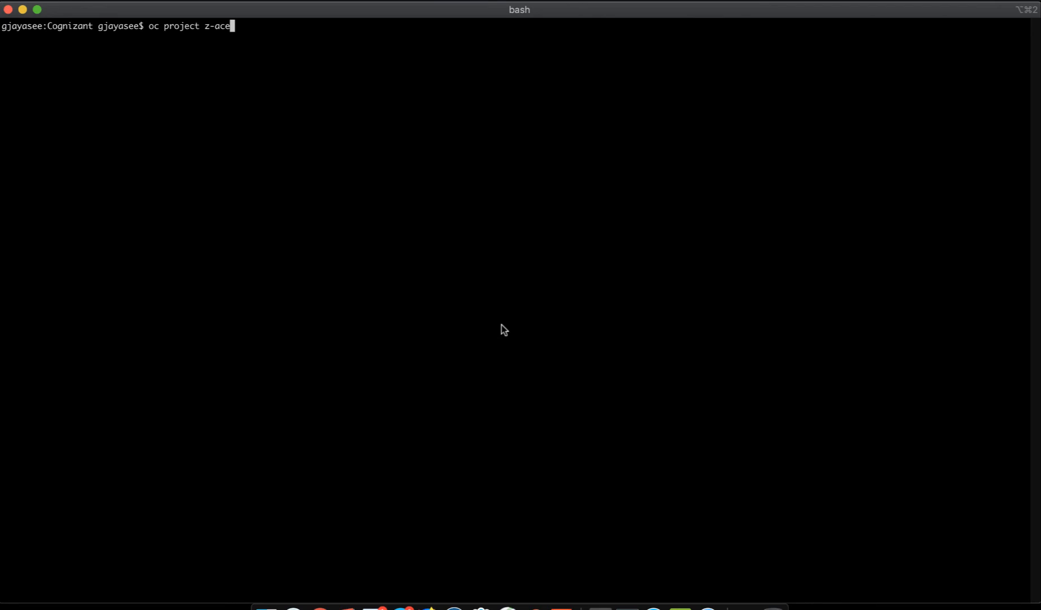
key("Return")
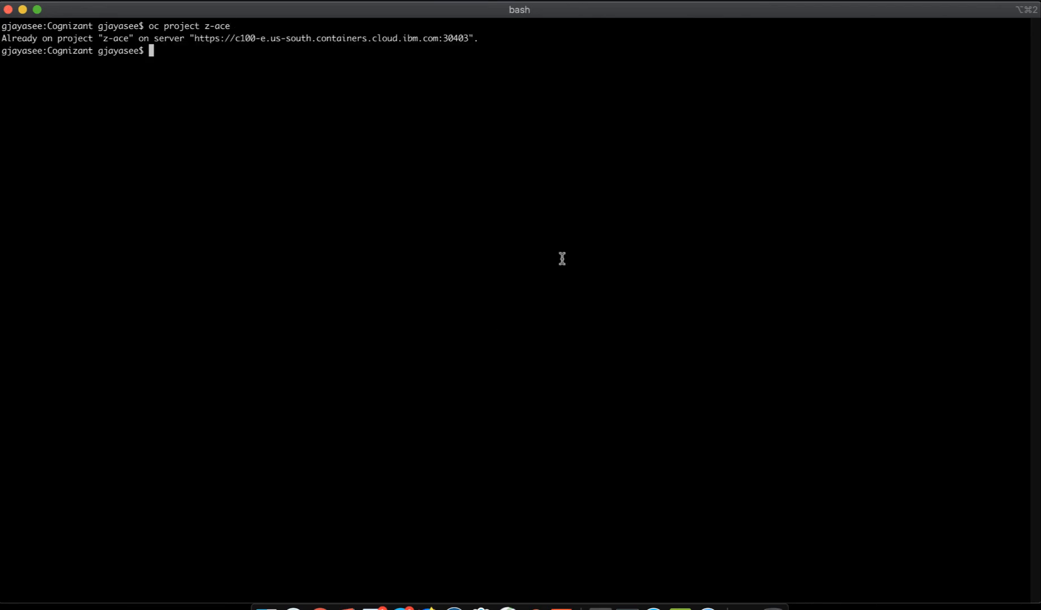
type("oc get route | awk '{print $1 $2}'")
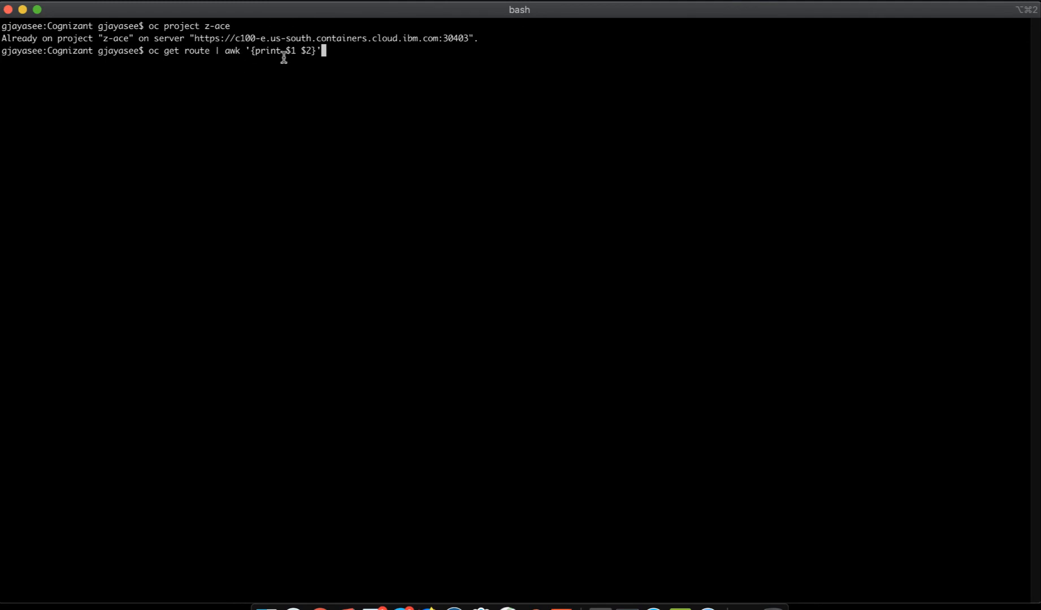
key("Return")
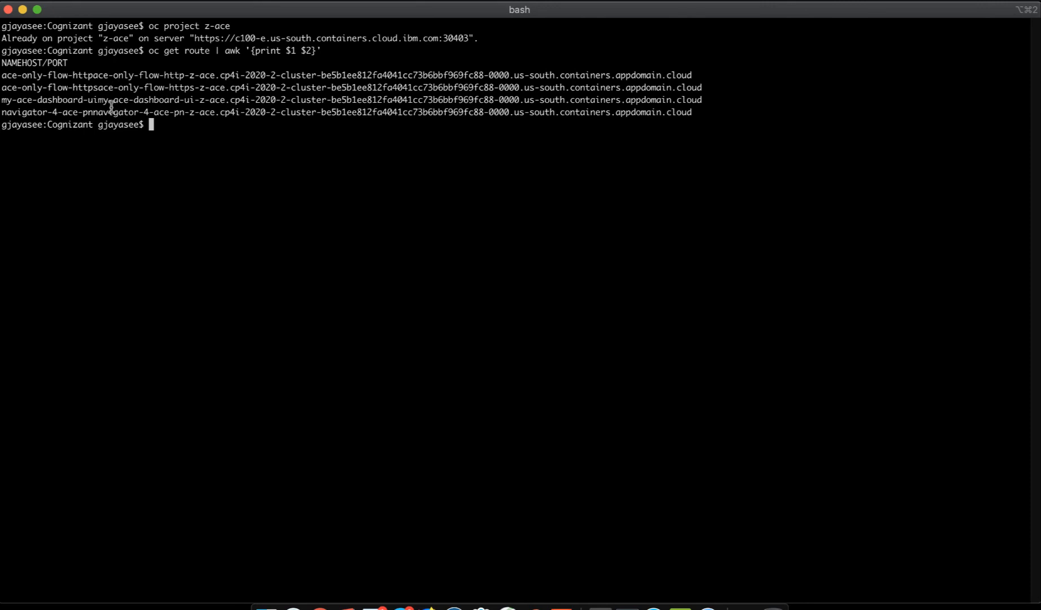
triple_click(33, 74)
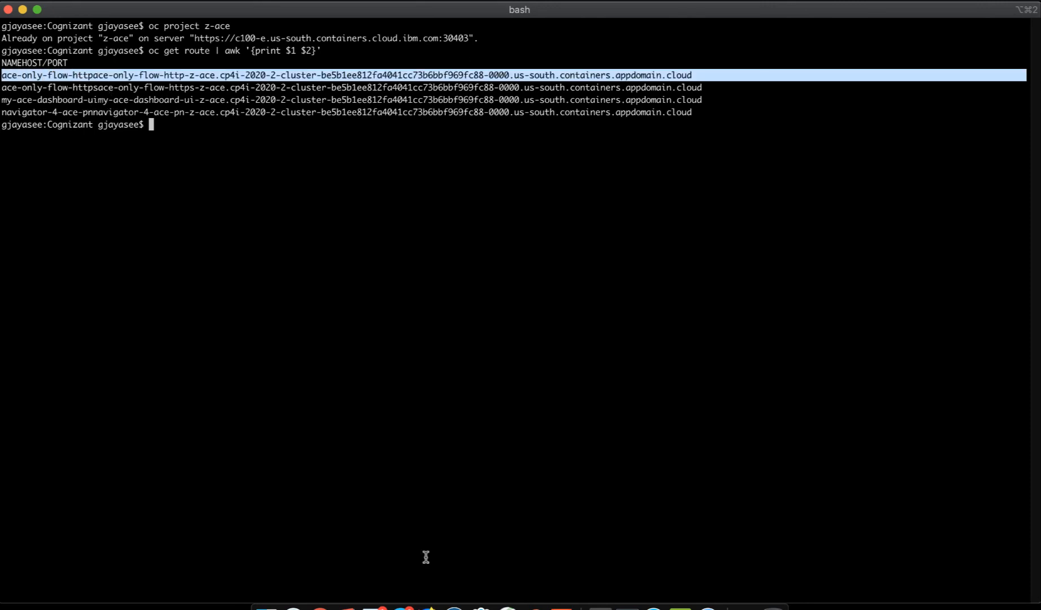
left_click(428, 608)
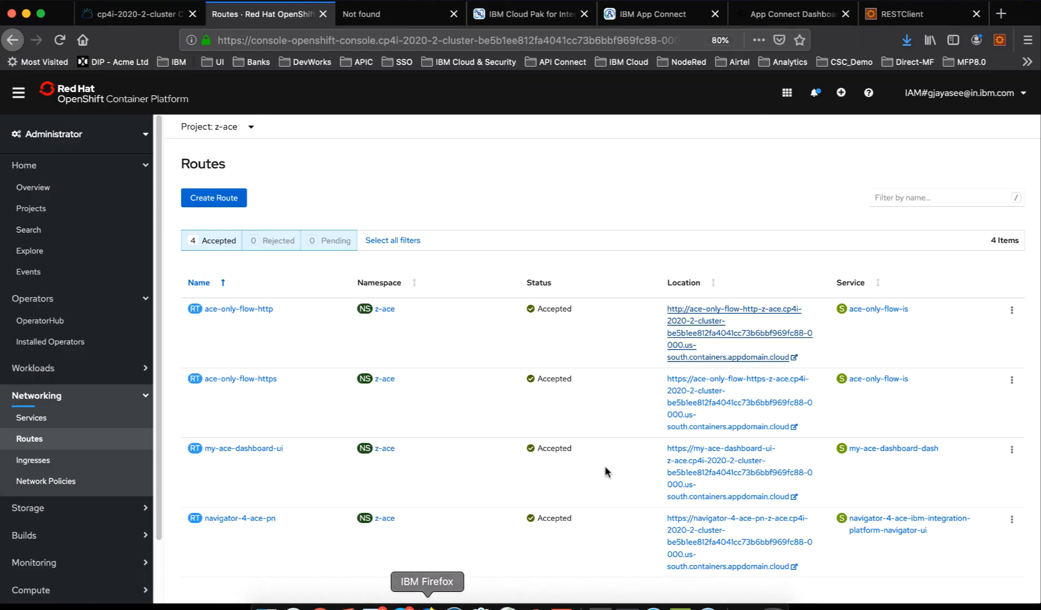